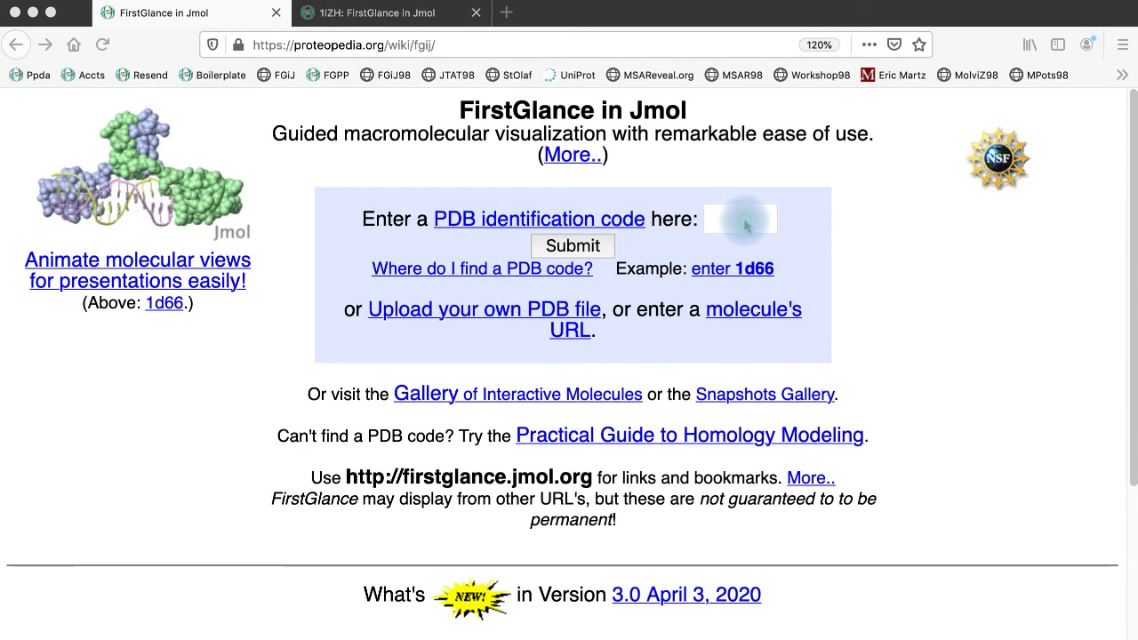
- Load the structure with PDB code 1izh in FirstGlance in Jmol
{"action": "left_click", "coordinate": [743, 219]}
{"action": "type", "text": "1"}
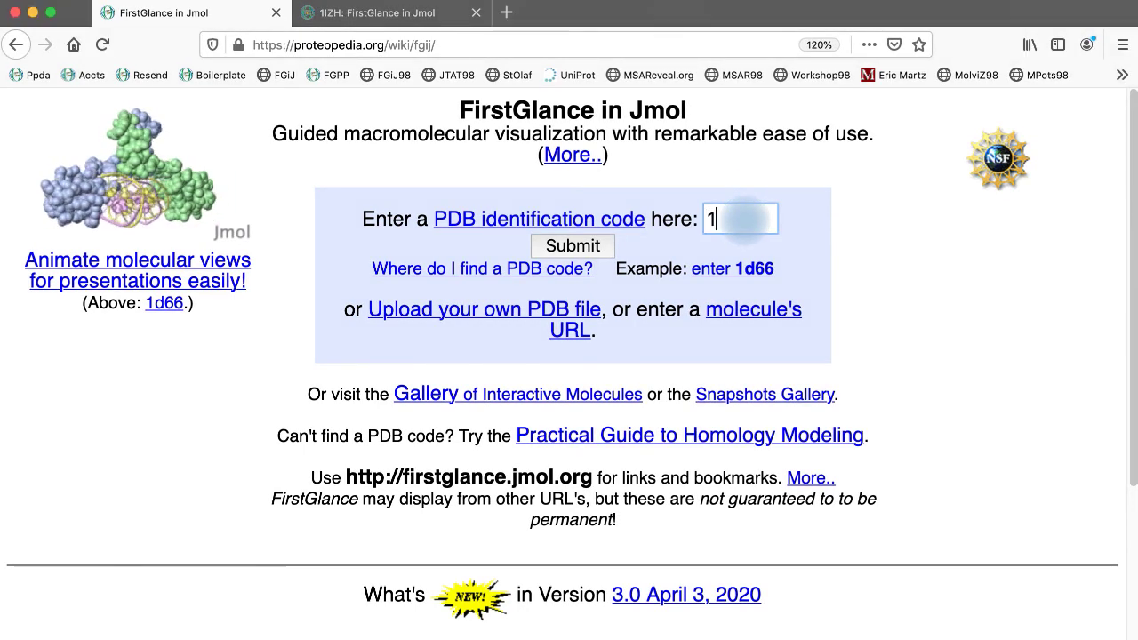
{"action": "type", "text": "izh"}
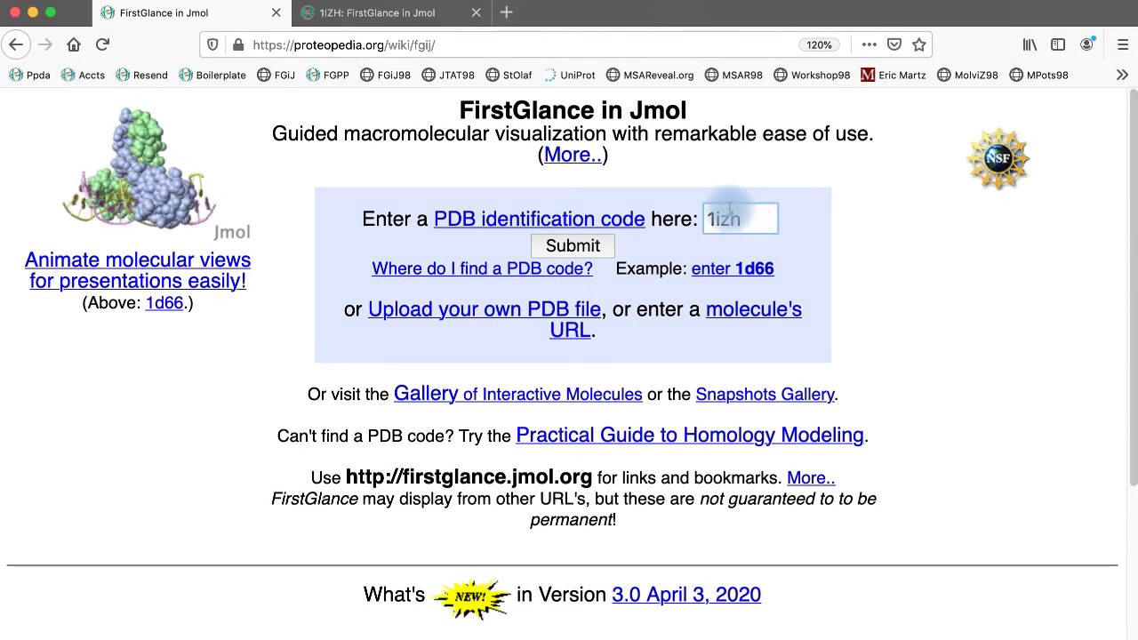
{"action": "left_click", "coordinate": [574, 246]}
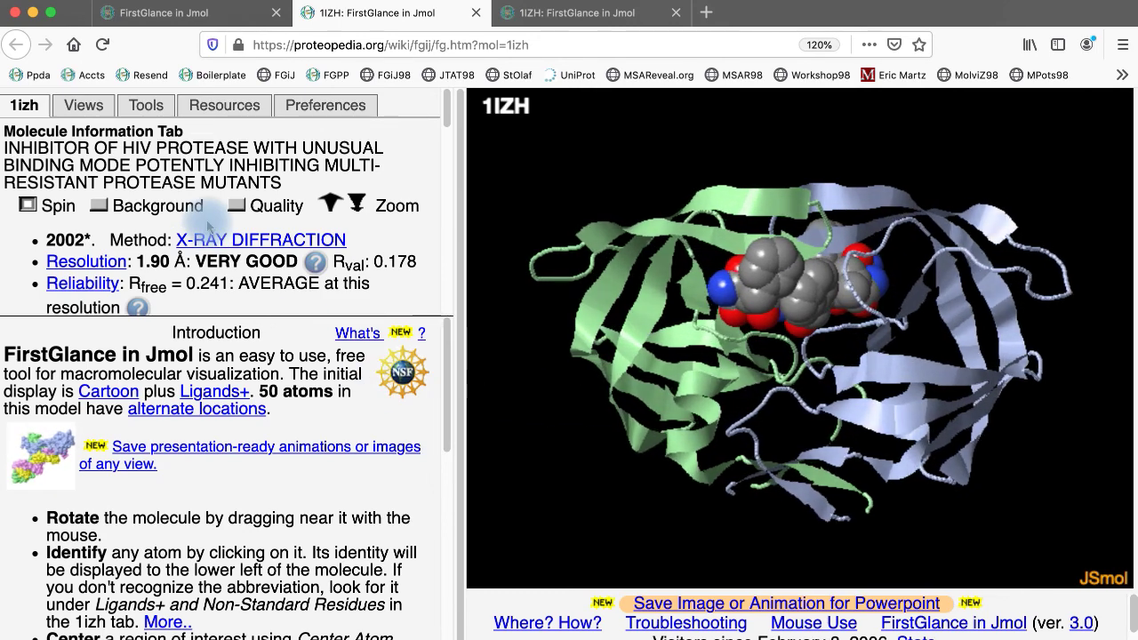
- Review the 1IZH molecule information and examine the bound inhibitor between the two protein chains from several angles
{"action": "scroll", "coordinate": [209, 233], "scroll_direction": "down", "scroll_amount": 1}
{"action": "scroll", "coordinate": [207, 228], "scroll_direction": "down", "scroll_amount": 2}
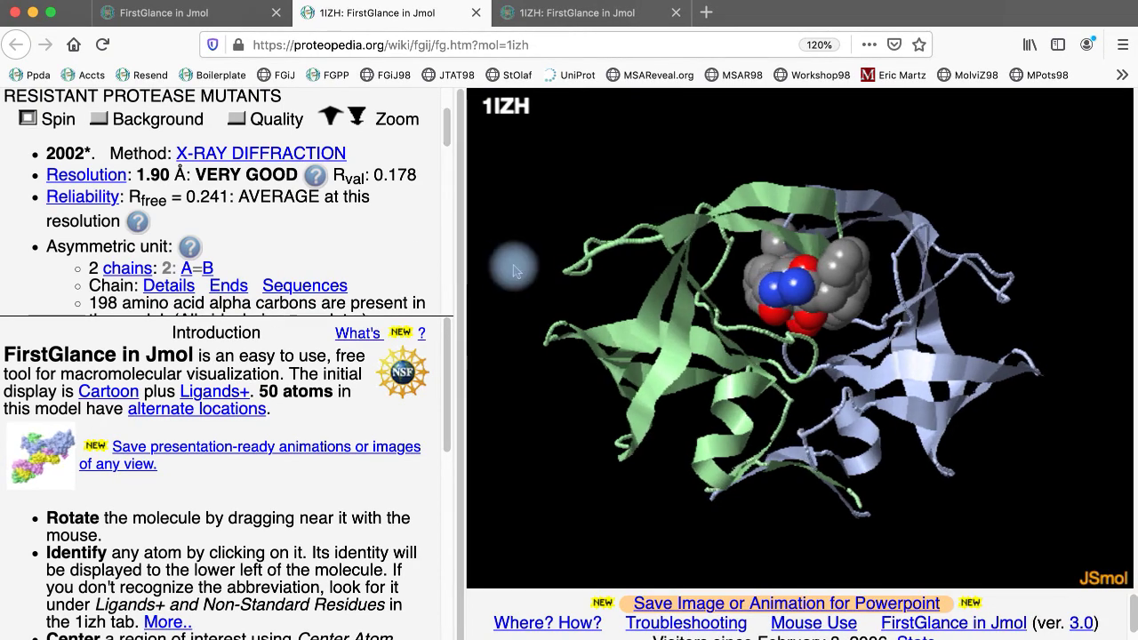
{"action": "left_click_drag", "start_coordinate": [612, 312], "coordinate": [610, 348]}
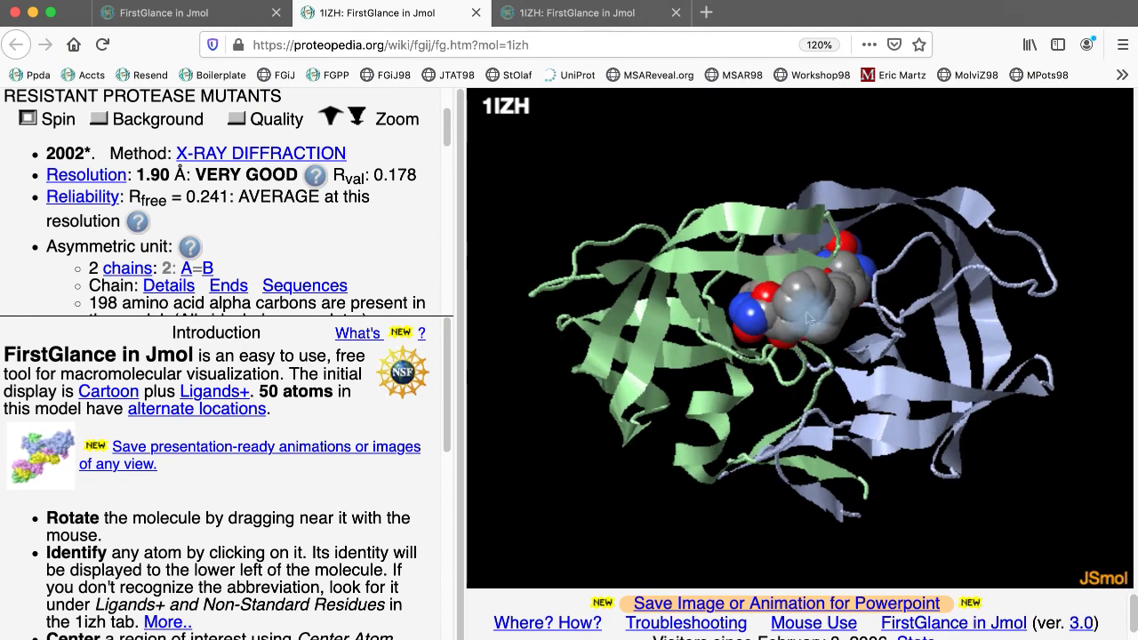
{"action": "left_click_drag", "start_coordinate": [818, 334], "coordinate": [762, 398]}
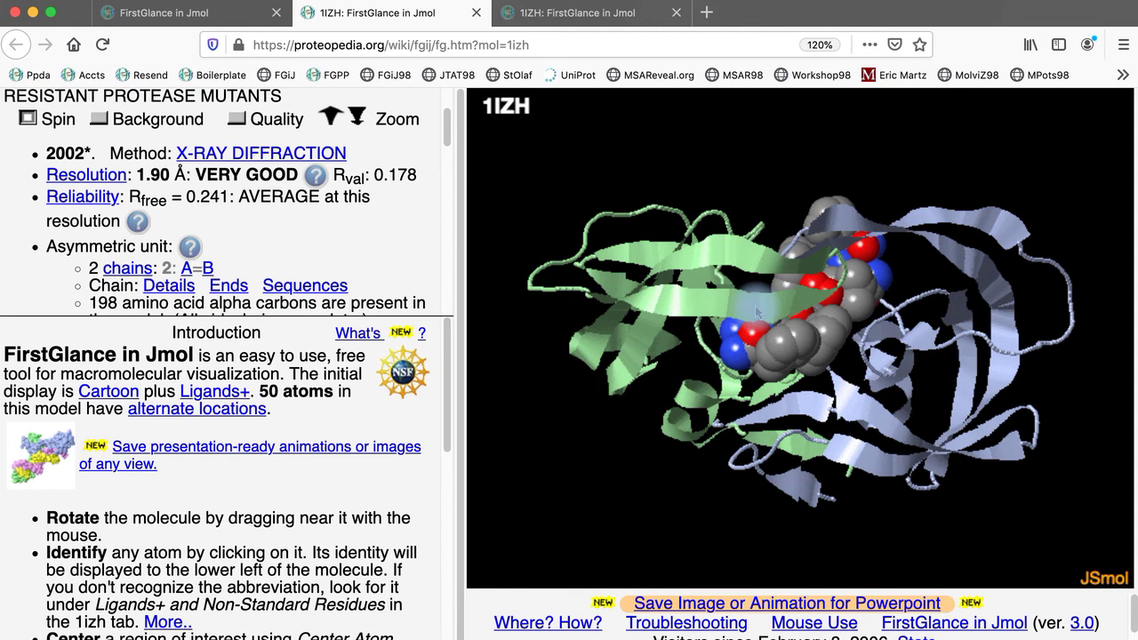
{"action": "left_click_drag", "start_coordinate": [756, 310], "coordinate": [850, 227]}
{"action": "left_click_drag", "start_coordinate": [890, 339], "coordinate": [723, 362]}
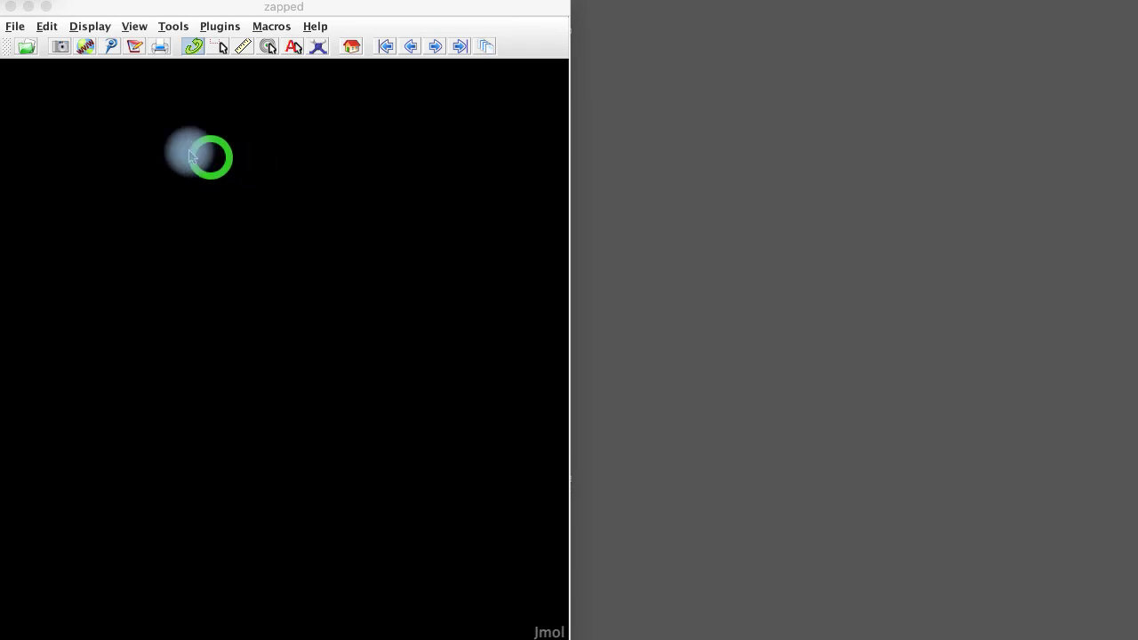
- Switch to the Jmol application and open its script console
{"action": "left_click", "coordinate": [15, 26]}
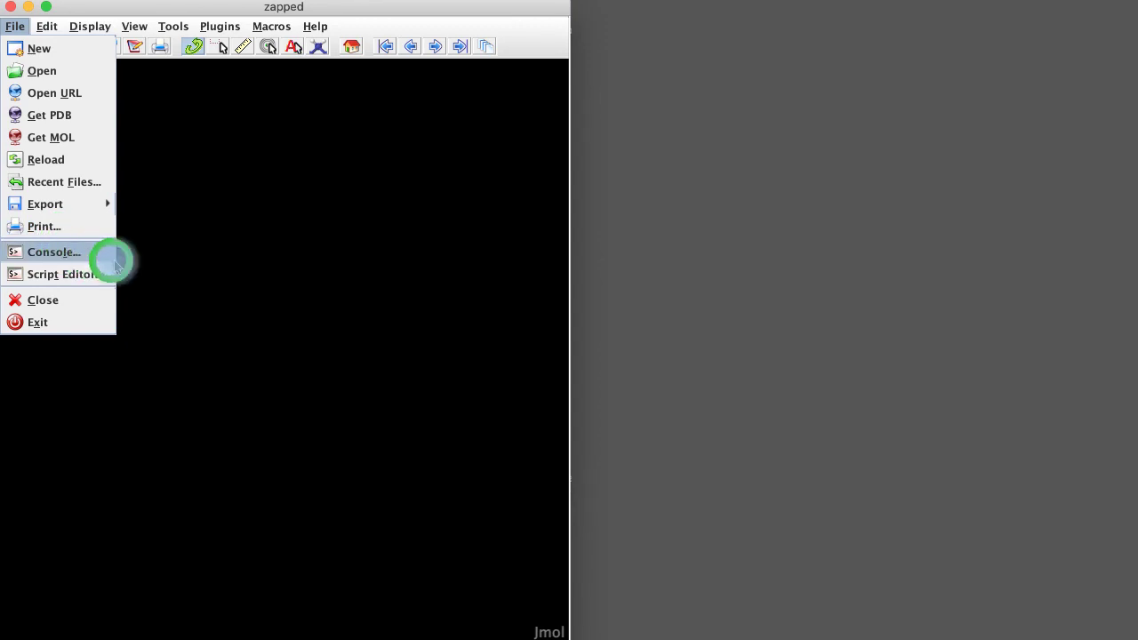
{"action": "left_click", "coordinate": [49, 255]}
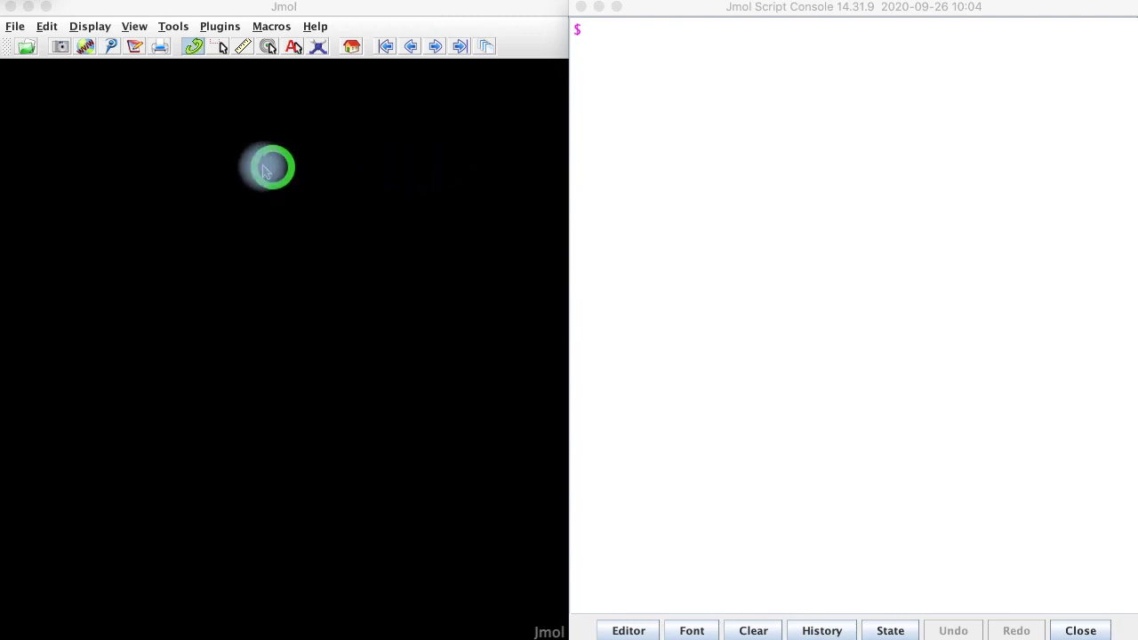
{"action": "left_click", "coordinate": [15, 26]}
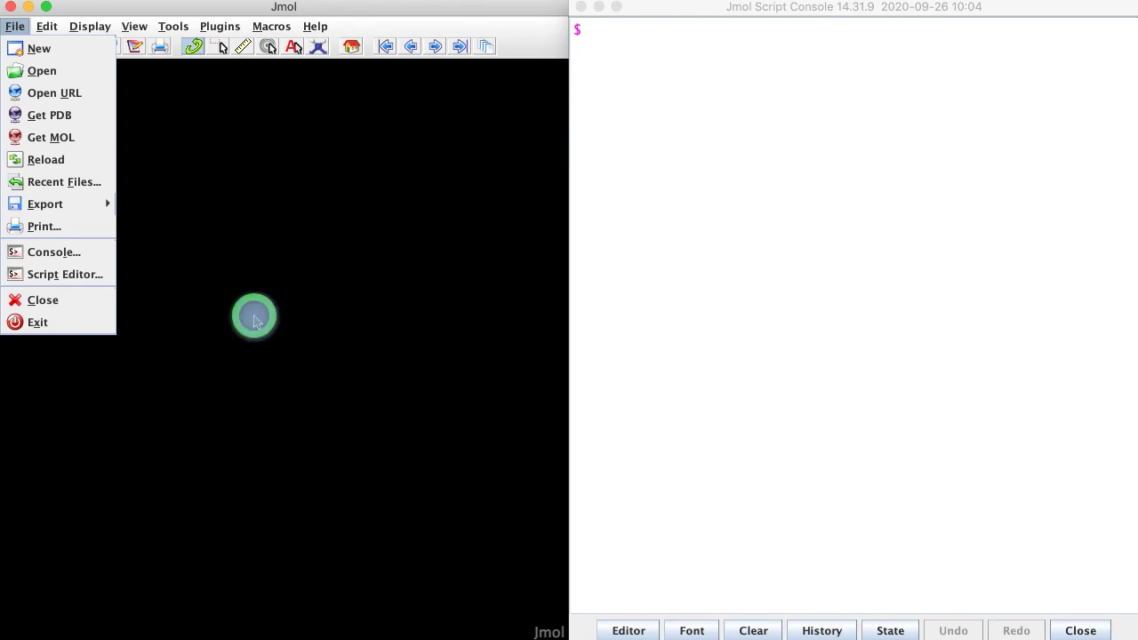
{"action": "left_click", "coordinate": [254, 317]}
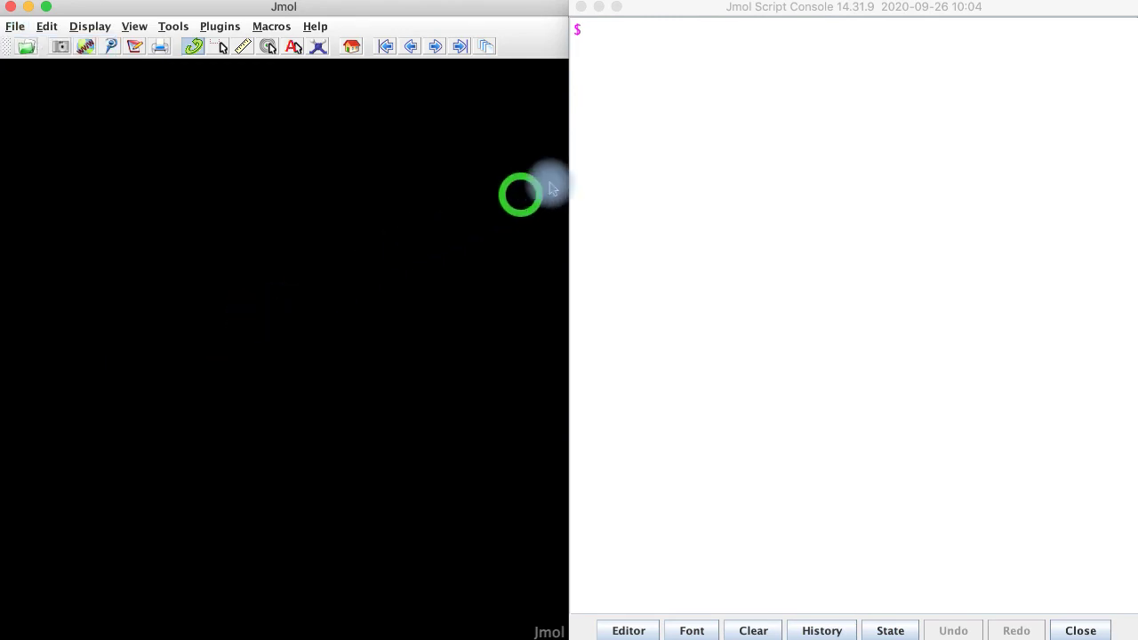
- Load the PDB entry 1izh into Jmol with the console command "load =1izh"
{"action": "left_click", "coordinate": [696, 158]}
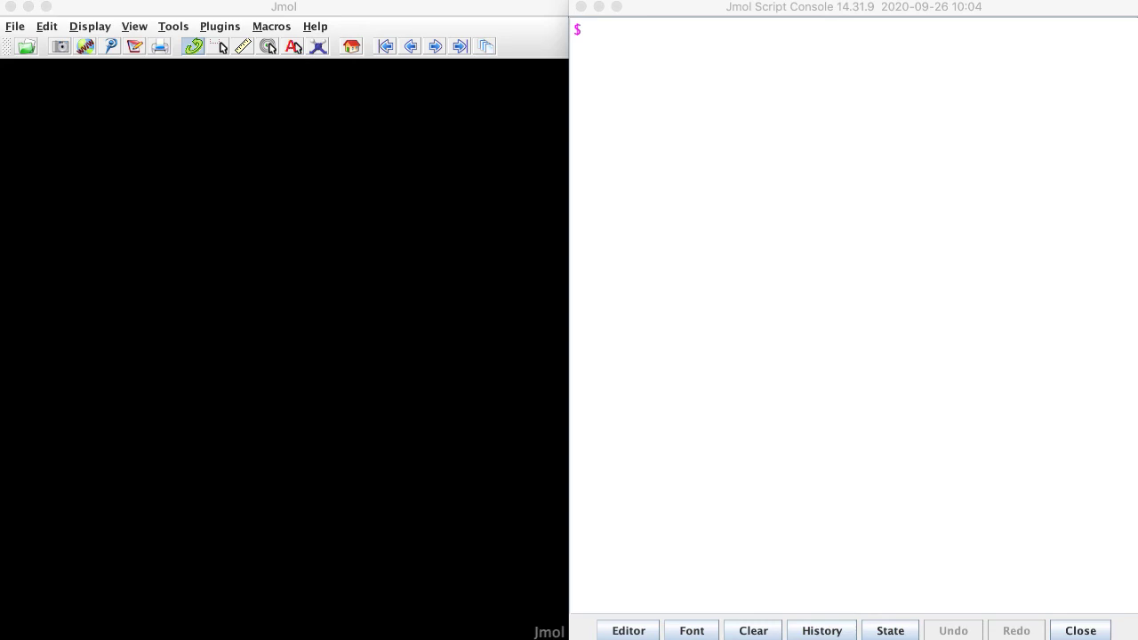
{"action": "left_click", "coordinate": [680, 44]}
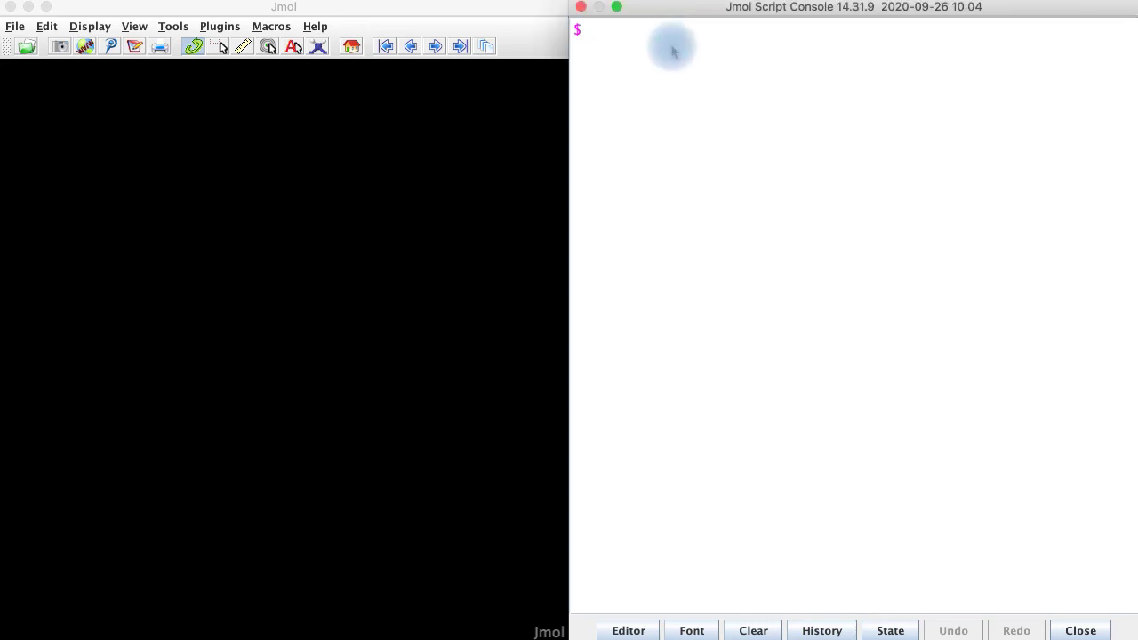
{"action": "type", "text": "load =1izh"}
{"action": "key", "text": "Return"}
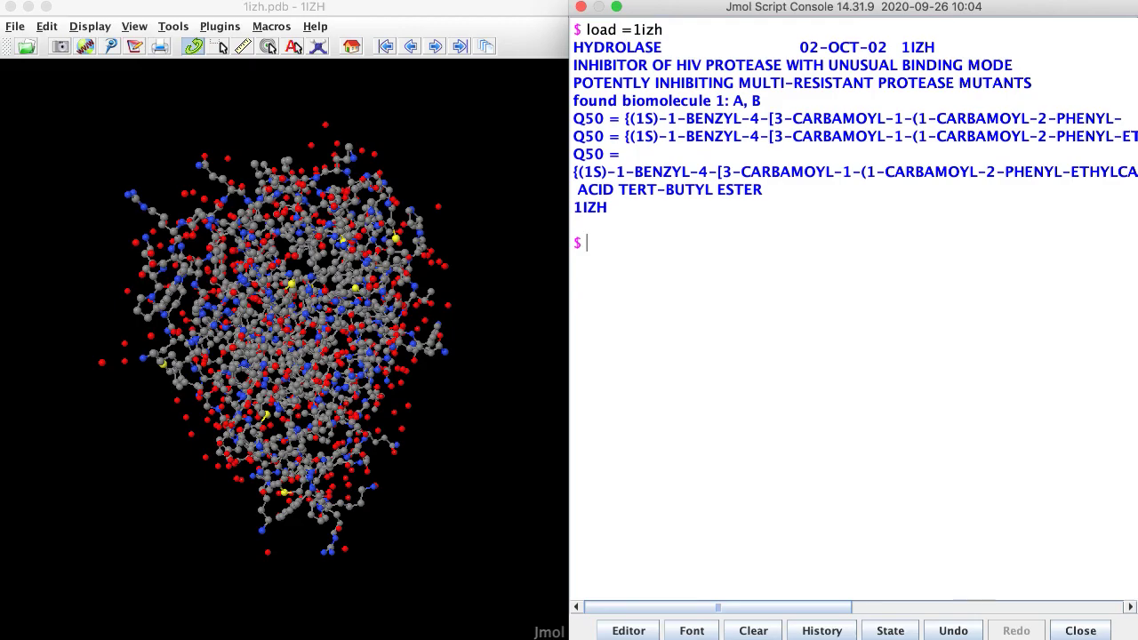
{"action": "left_click_drag", "start_coordinate": [338, 257], "coordinate": [36, 264]}
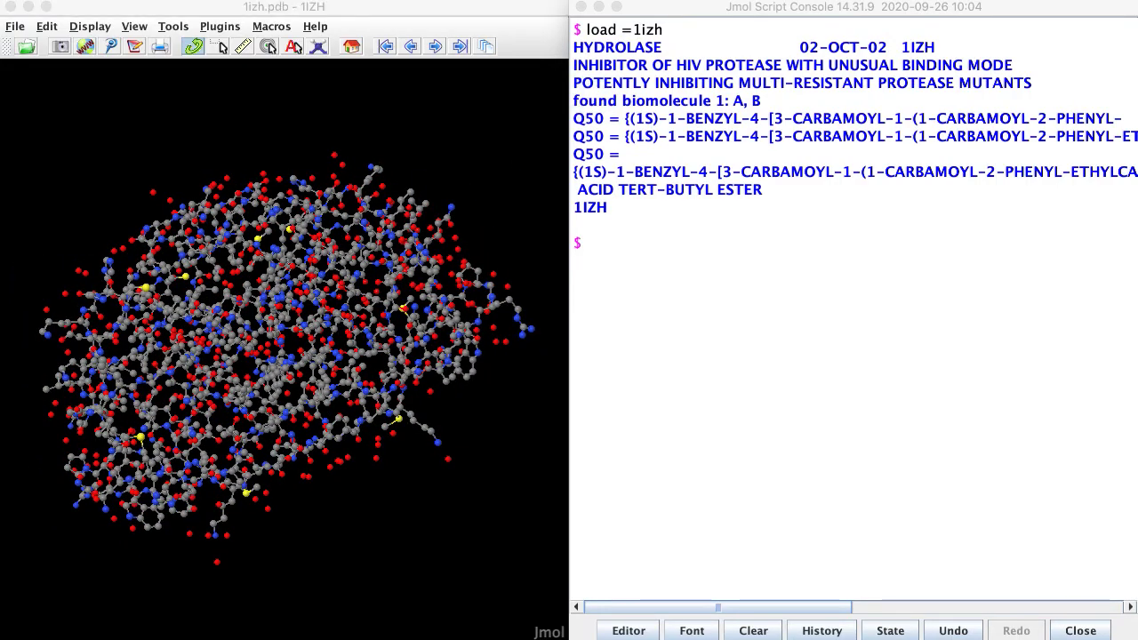
- Run the 3-FILL-CAVITIES.spt script from the Fill_Cavities_PACUPP-WORKING folder on the loaded molecule, accepting the default settings for fine, small cavities
{"action": "left_click_drag", "start_coordinate": [1137, 0], "coordinate": [948, 46]}
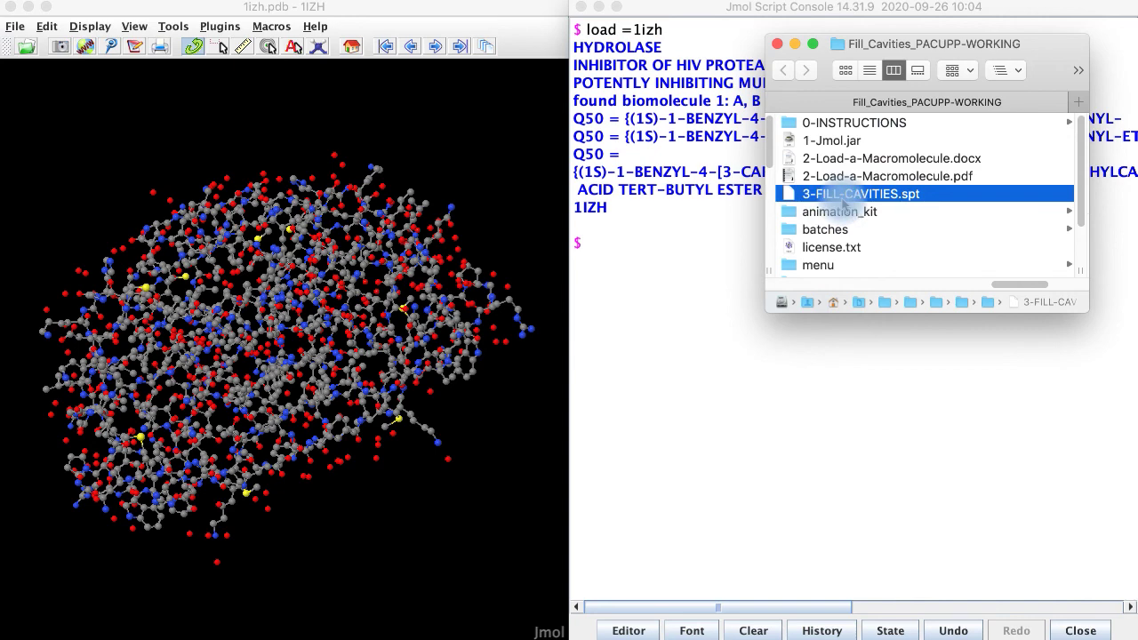
{"action": "left_click_drag", "start_coordinate": [843, 203], "coordinate": [325, 260]}
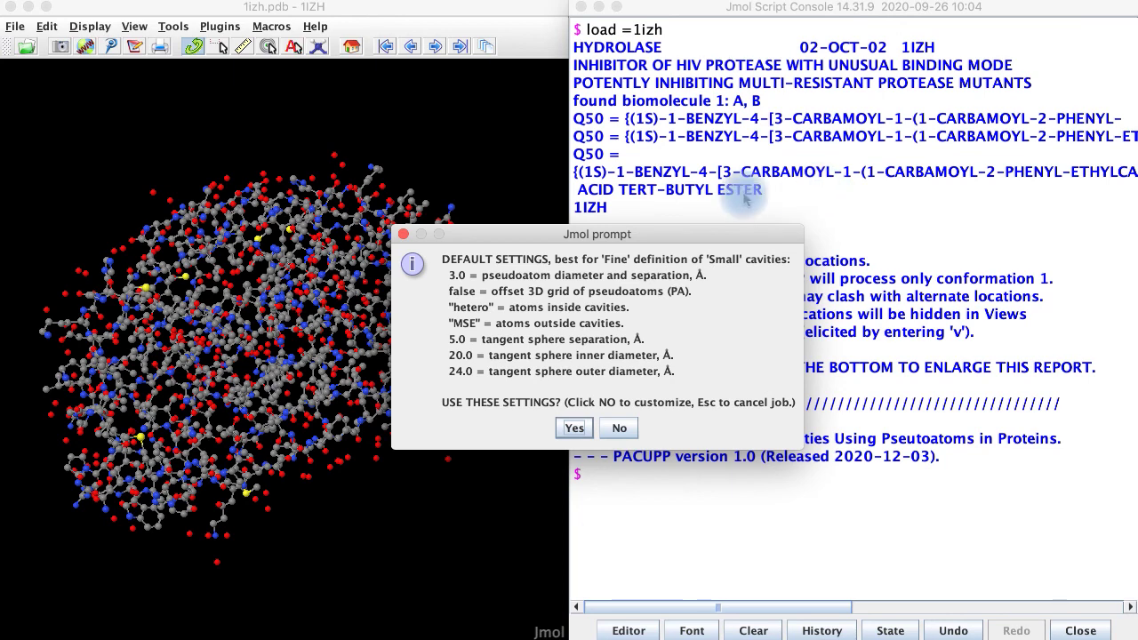
{"action": "left_click", "coordinate": [573, 428]}
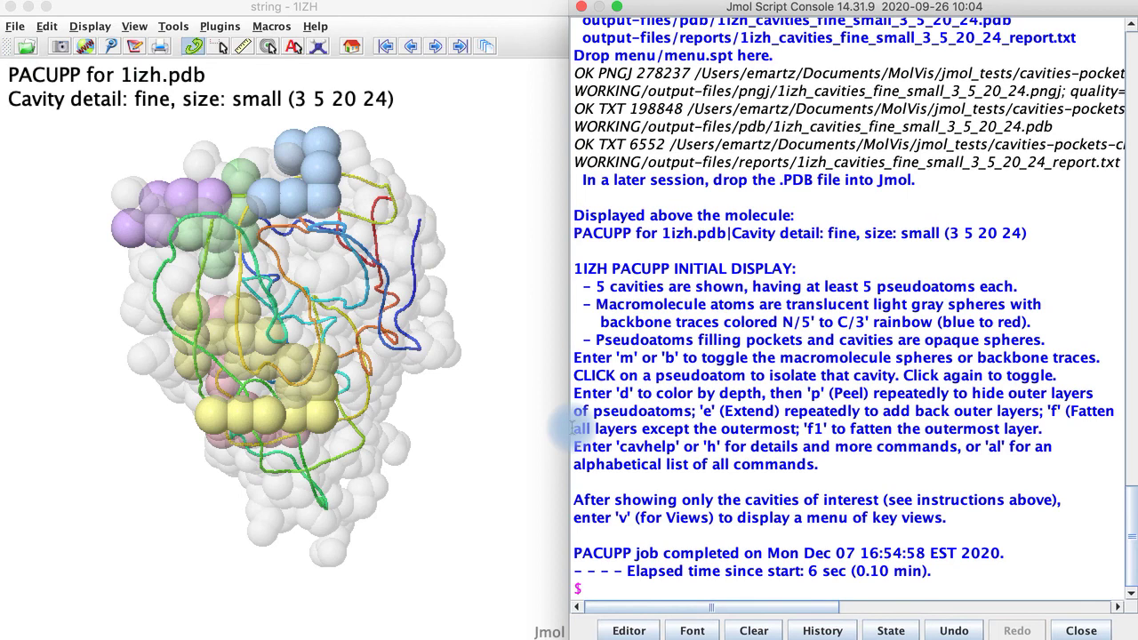
- Examine the colored pseudoatom groups filling the pockets and cavities of the protein from all sides
{"action": "left_click_drag", "start_coordinate": [483, 315], "coordinate": [291, 191]}
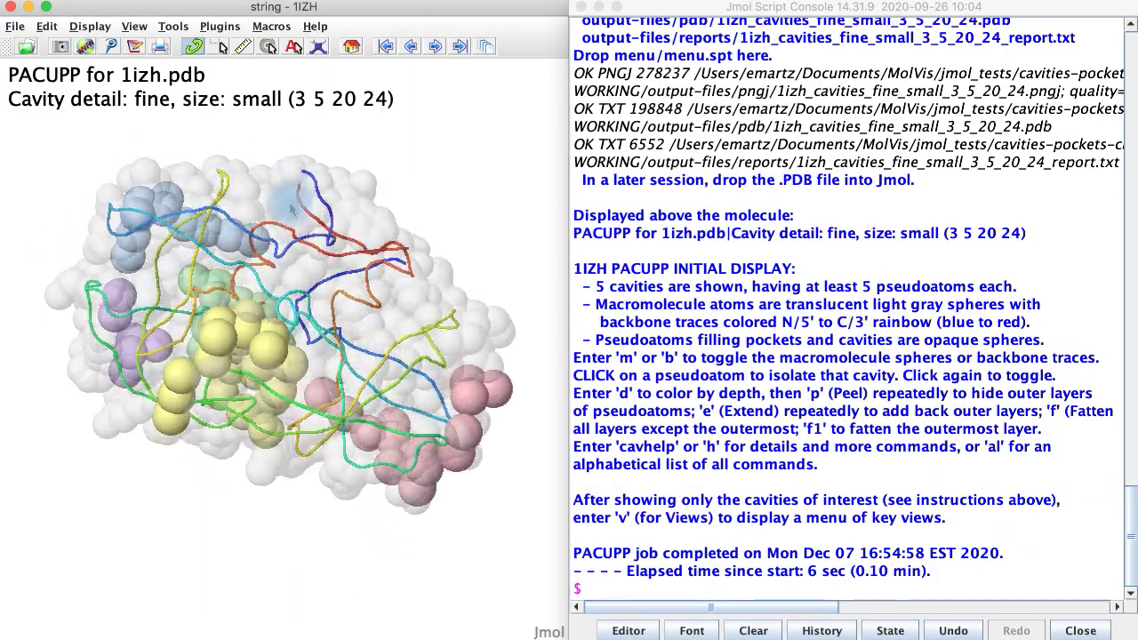
{"action": "left_click_drag", "start_coordinate": [329, 464], "coordinate": [423, 344]}
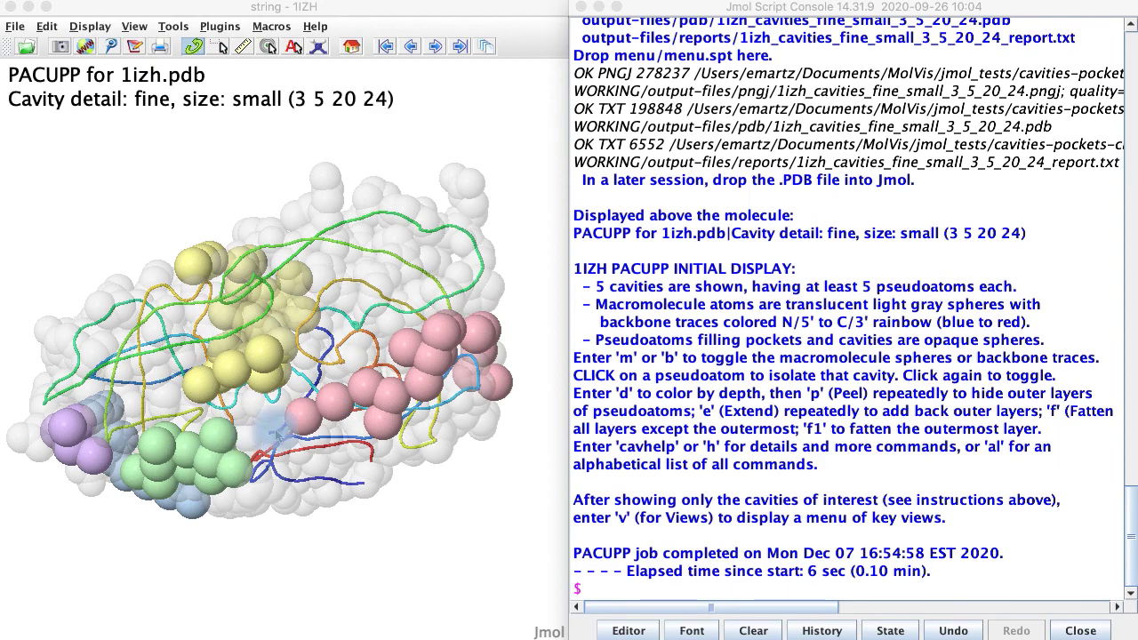
{"action": "left_click_drag", "start_coordinate": [422, 405], "coordinate": [384, 423]}
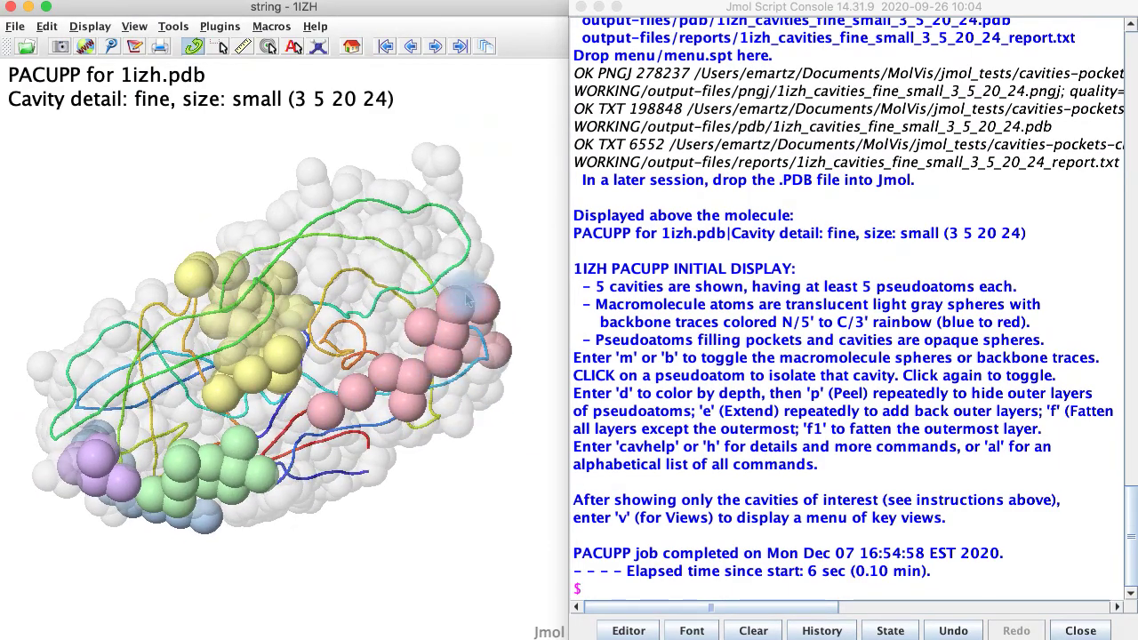
{"action": "left_click_drag", "start_coordinate": [419, 216], "coordinate": [402, 262]}
{"action": "left_click_drag", "start_coordinate": [354, 342], "coordinate": [335, 398]}
{"action": "left_click_drag", "start_coordinate": [250, 461], "coordinate": [187, 319]}
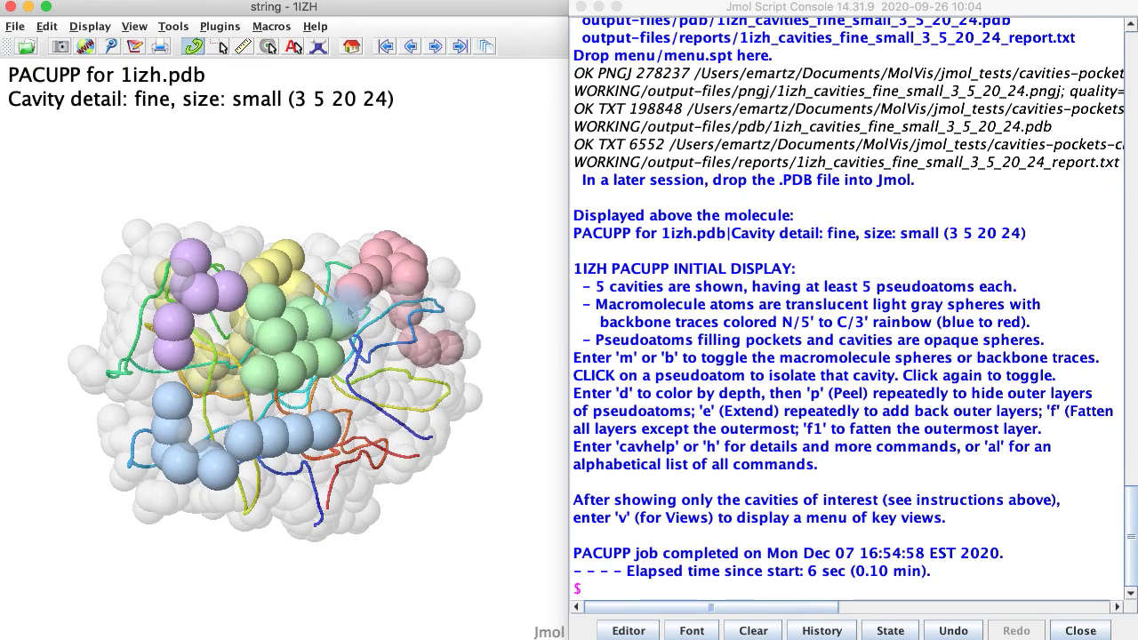
{"action": "left_click_drag", "start_coordinate": [370, 327], "coordinate": [240, 378]}
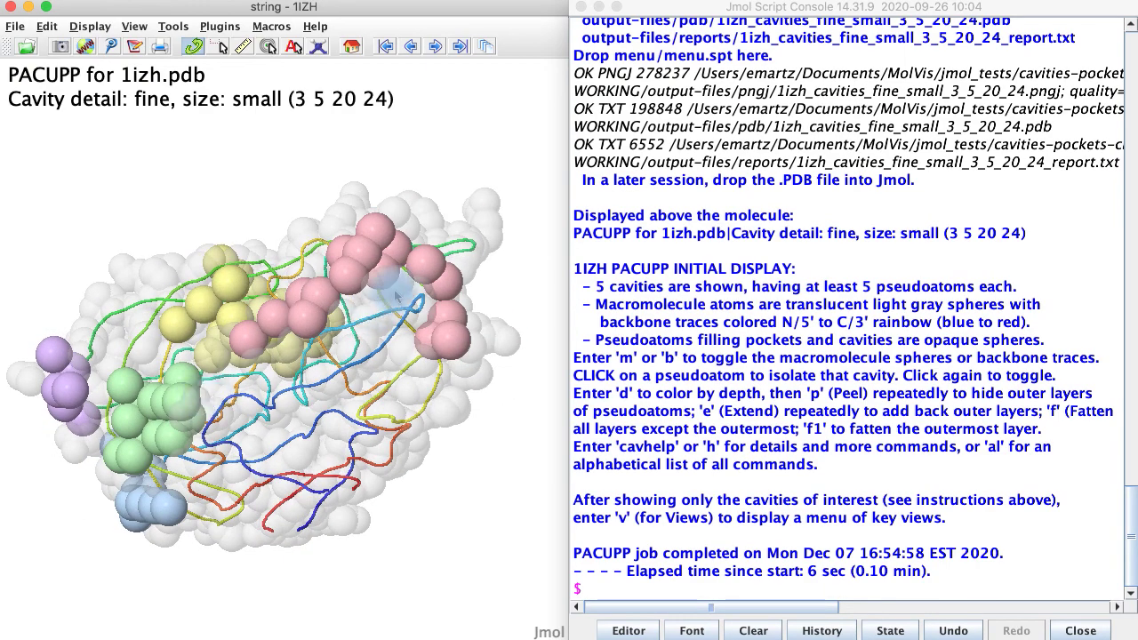
{"action": "left_click_drag", "start_coordinate": [355, 325], "coordinate": [475, 290]}
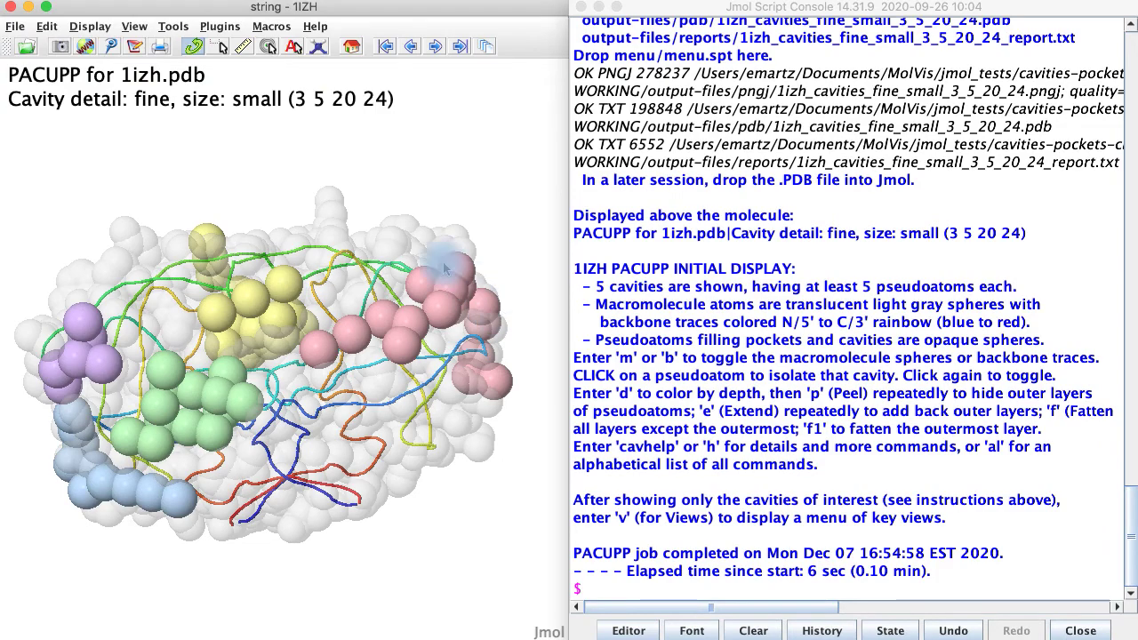
{"action": "left_click_drag", "start_coordinate": [402, 236], "coordinate": [233, 384]}
{"action": "mouse_move", "coordinate": [72, 382]}
{"action": "left_mouse_down"}
{"action": "mouse_move", "coordinate": [254, 381]}
{"action": "mouse_move", "coordinate": [75, 389]}
{"action": "left_mouse_up"}
{"action": "left_click_drag", "start_coordinate": [310, 396], "coordinate": [232, 398]}
{"action": "left_click_drag", "start_coordinate": [302, 328], "coordinate": [373, 298]}
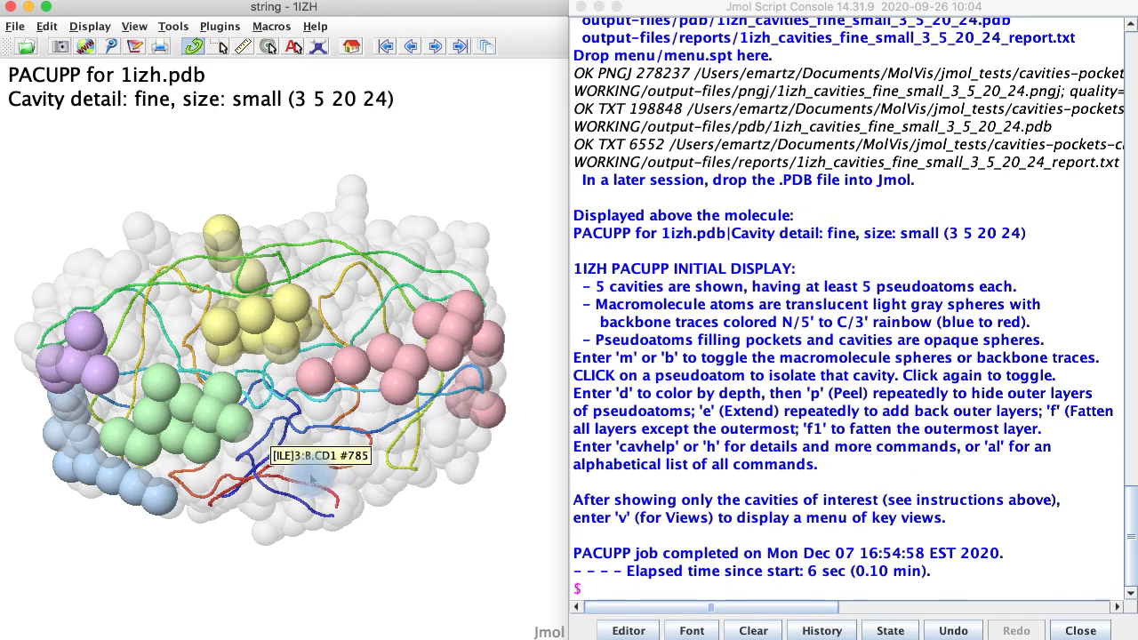
- Isolate the yellow cavity and hide the translucent gray macromolecule spheres with the console command "m"
{"action": "left_click", "coordinate": [294, 308]}
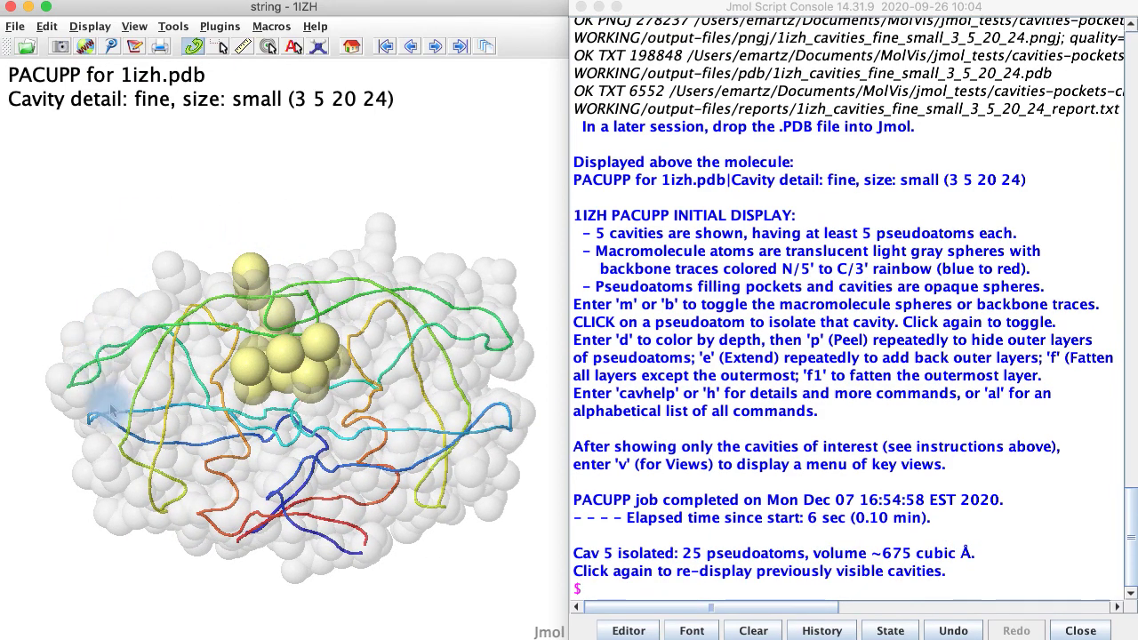
{"action": "left_click_drag", "start_coordinate": [169, 491], "coordinate": [151, 458]}
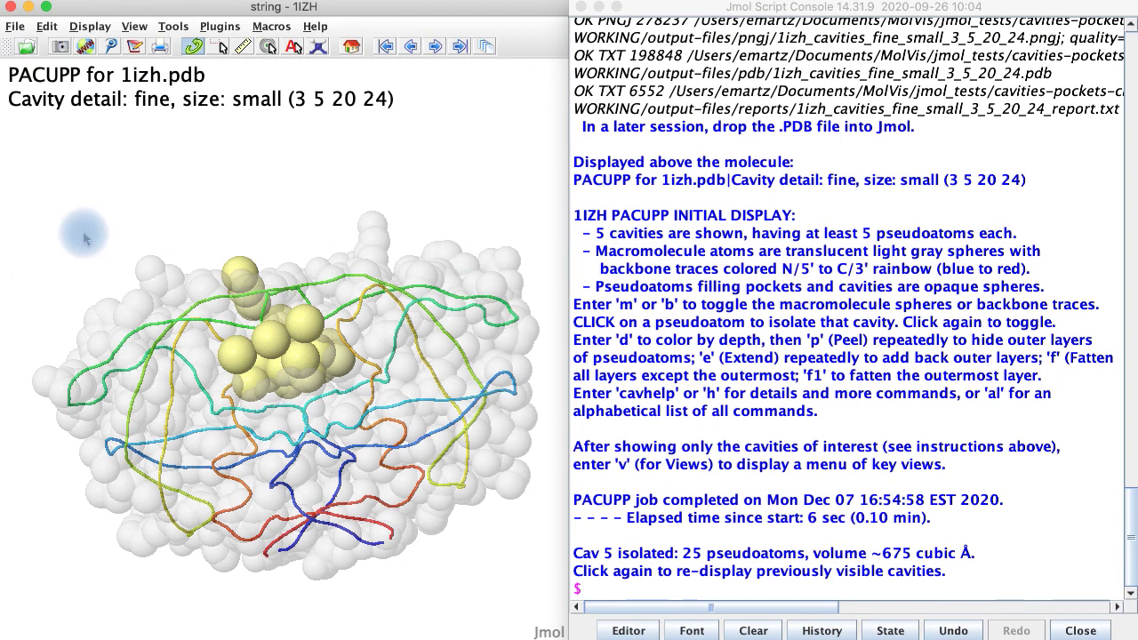
{"action": "left_click", "coordinate": [618, 597]}
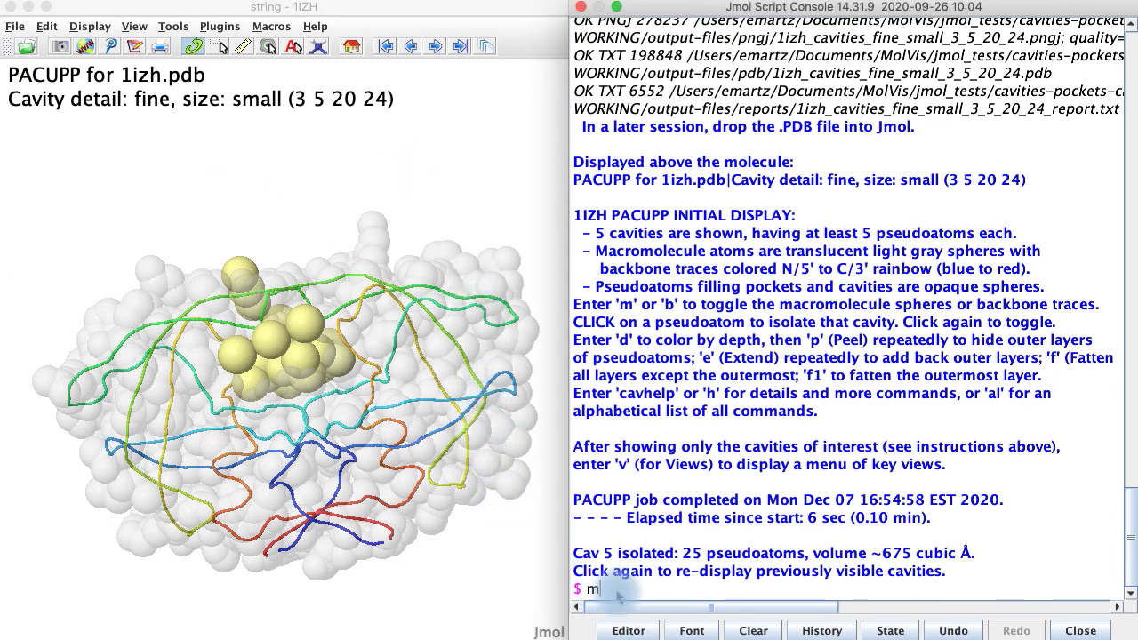
{"action": "type", "text": "m"}
{"action": "key", "text": "Return"}
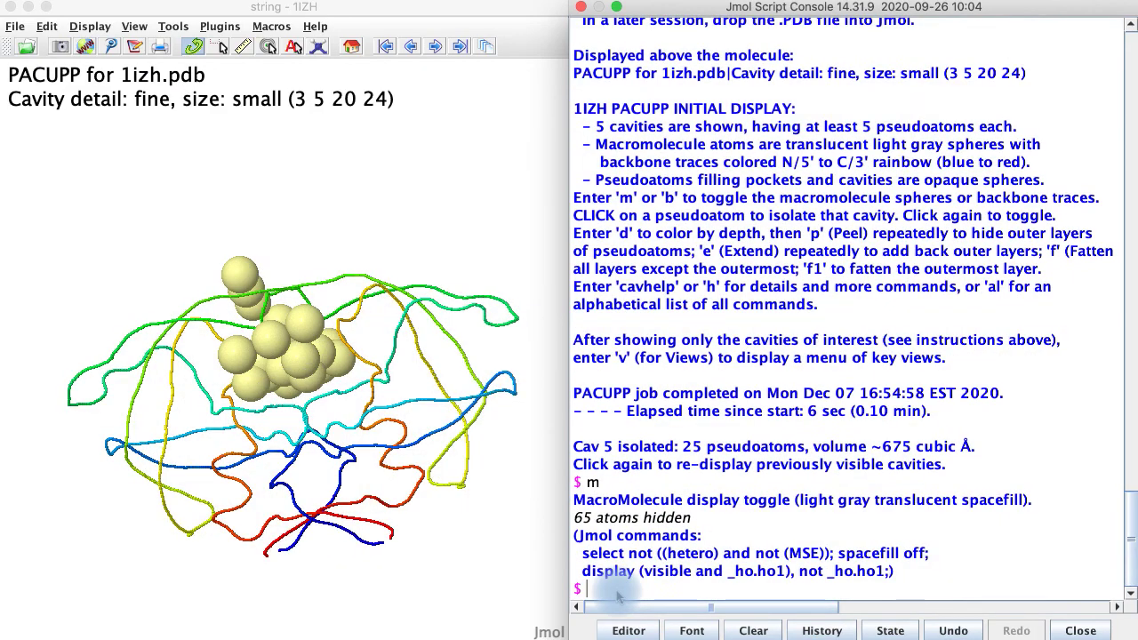
{"action": "left_click_drag", "start_coordinate": [423, 449], "coordinate": [449, 504]}
- Show the asp25 residues as sticks using the console command "r"
{"action": "left_click", "coordinate": [596, 590]}
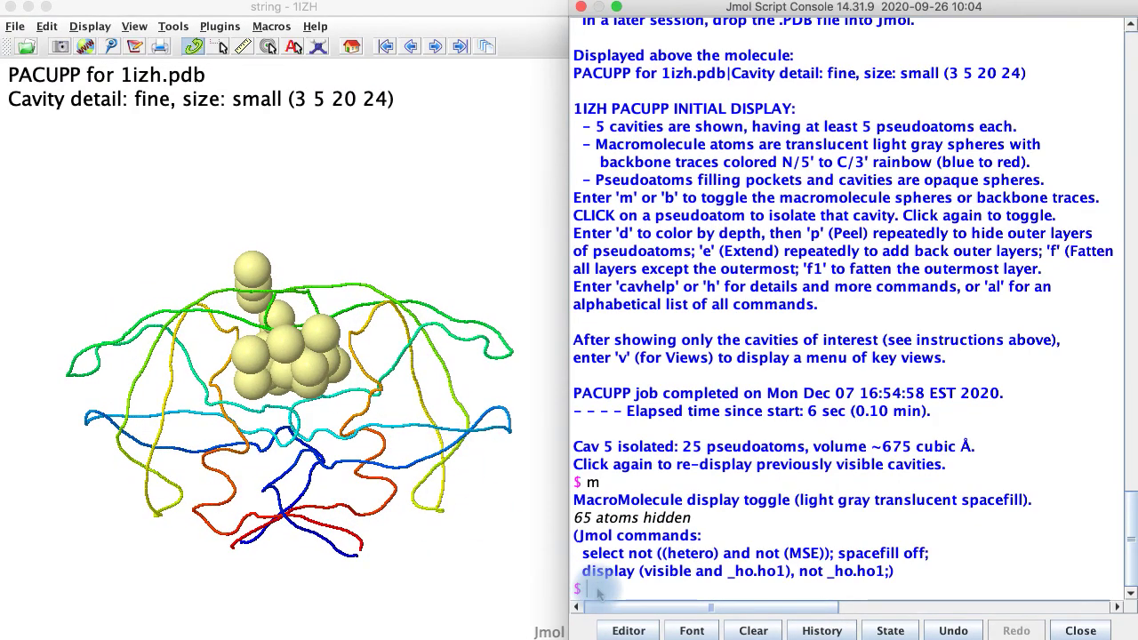
{"action": "type", "text": "r"}
{"action": "key", "text": "Return"}
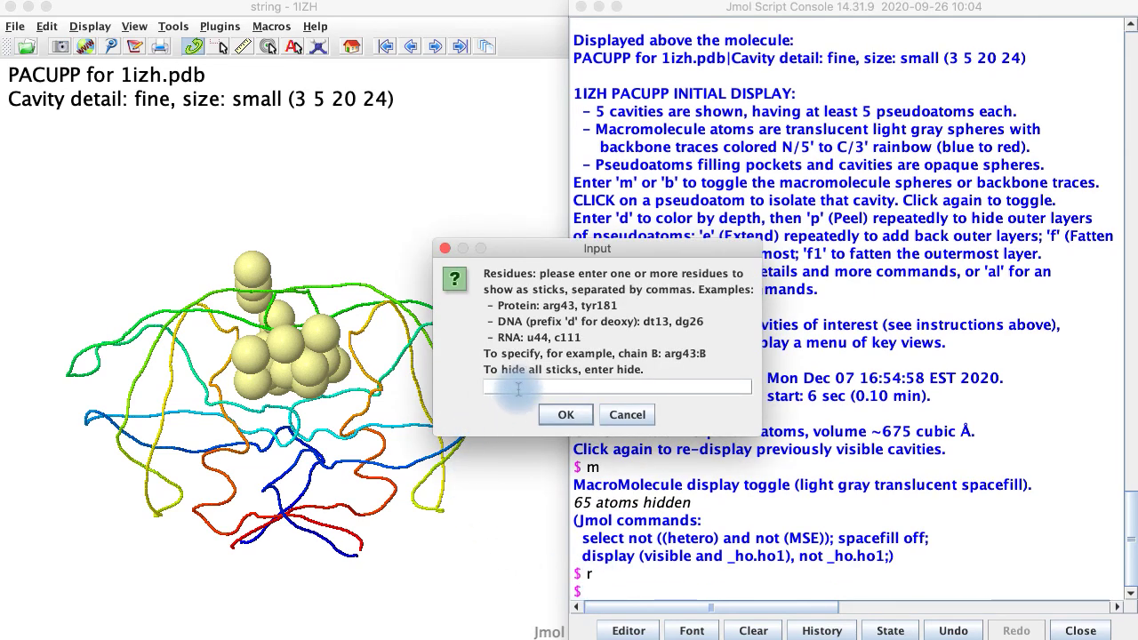
{"action": "type", "text": "asp25"}
{"action": "key", "text": "Return"}
- Examine the position of the asp25 sticks relative to the yellow cavity from several angles and close up
{"action": "mouse_move", "coordinate": [386, 465]}
{"action": "left_mouse_down"}
{"action": "mouse_move", "coordinate": [435, 467]}
{"action": "mouse_move", "coordinate": [388, 473]}
{"action": "left_mouse_up"}
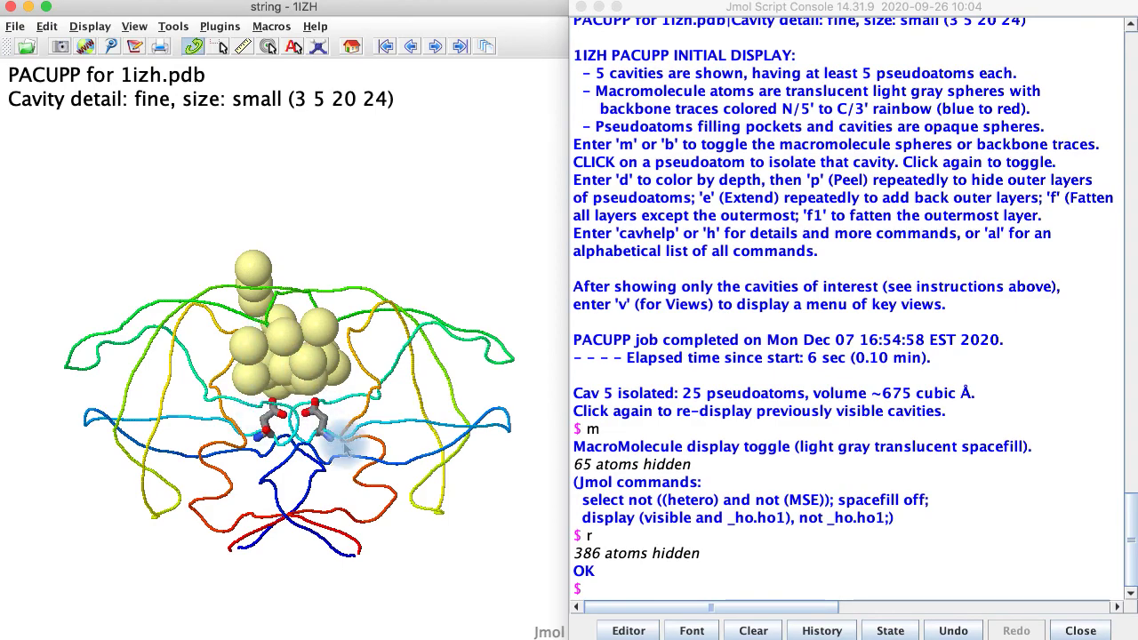
{"action": "left_click_drag", "start_coordinate": [355, 457], "coordinate": [302, 433]}
{"action": "left_click_drag", "start_coordinate": [400, 259], "coordinate": [402, 365]}
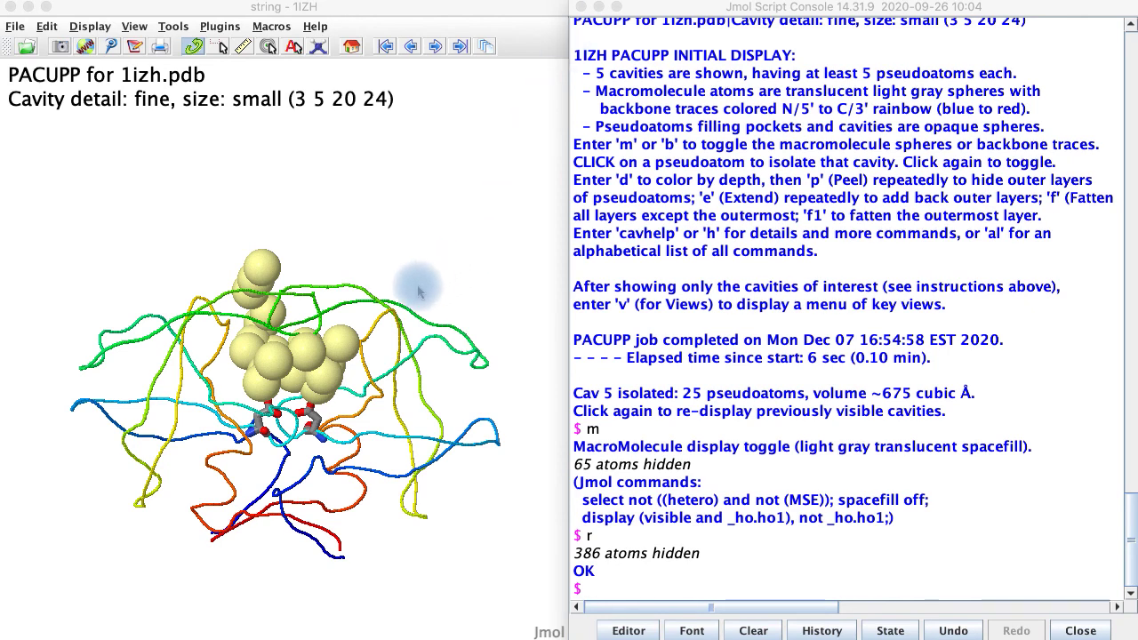
{"action": "left_click", "coordinate": [446, 255]}
{"action": "left_click_drag", "start_coordinate": [447, 255], "coordinate": [403, 314]}
{"action": "scroll", "coordinate": [403, 315], "scroll_direction": "down", "scroll_amount": 1}
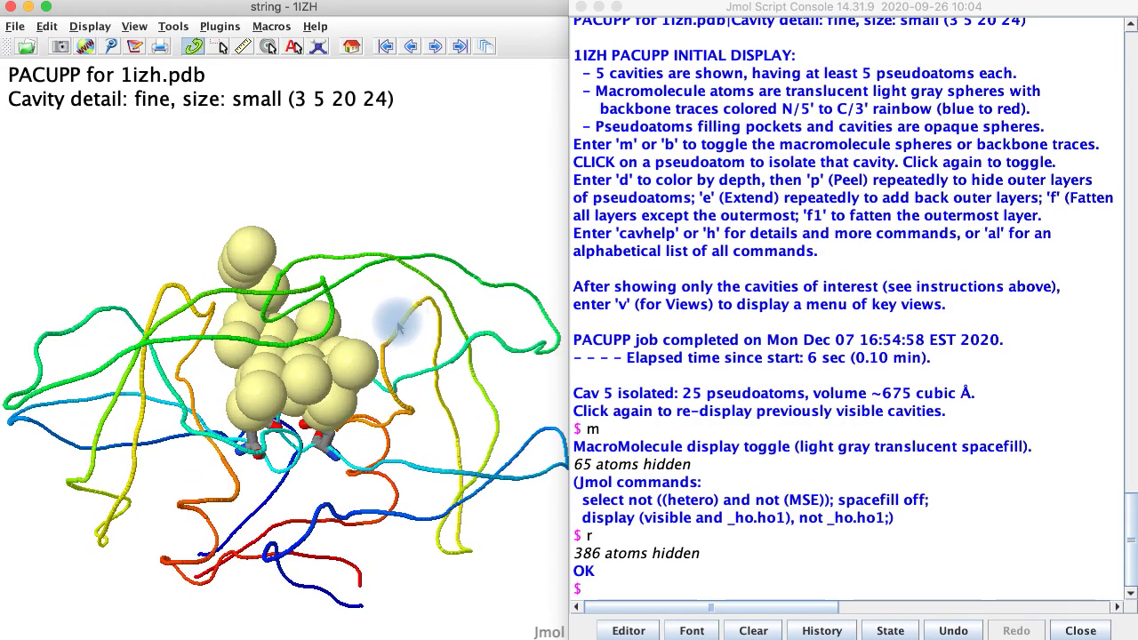
{"action": "left_click_drag", "start_coordinate": [339, 345], "coordinate": [319, 366]}
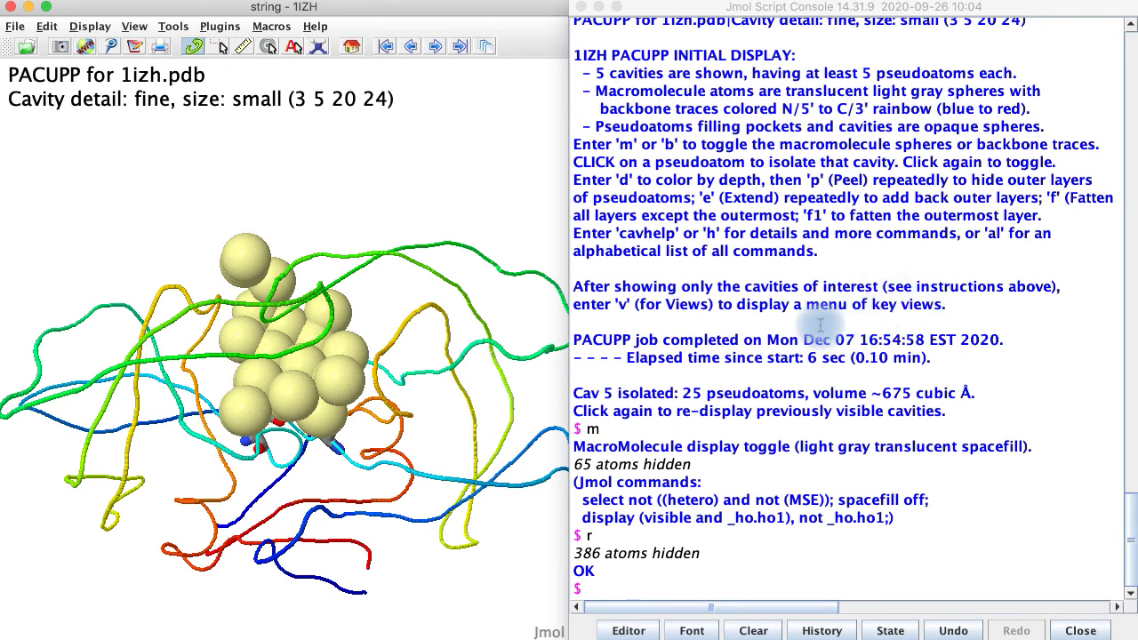
- Show the Inside Cavities view of the yellow cavity with the console command "v" and examine the enclosed atoms from several angles
{"action": "left_click", "coordinate": [606, 592]}
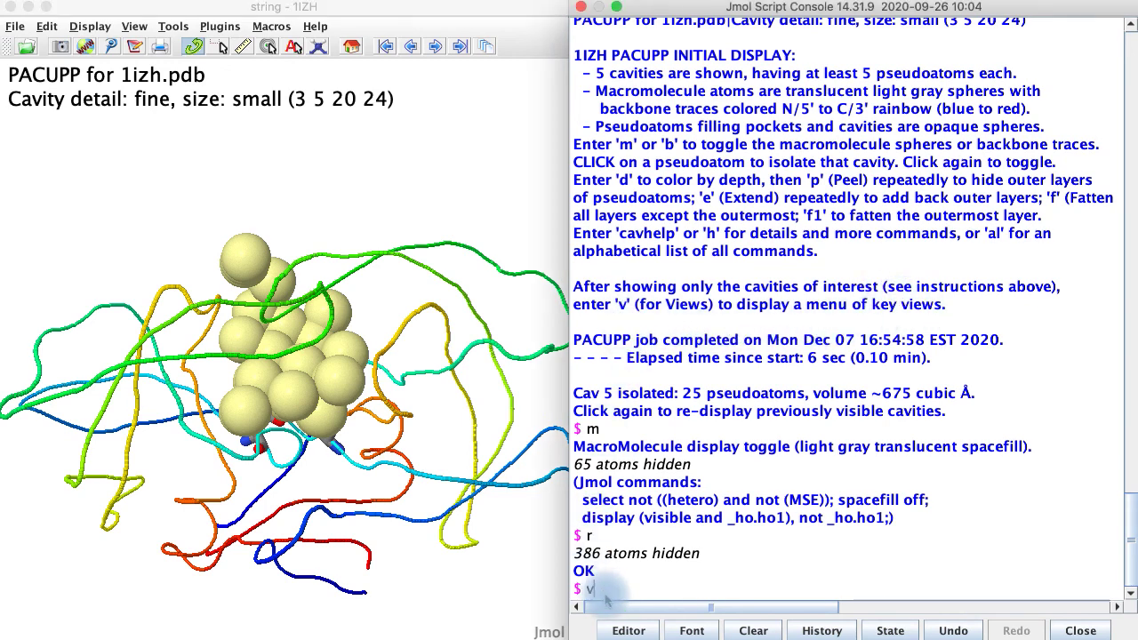
{"action": "type", "text": "v"}
{"action": "key", "text": "Return"}
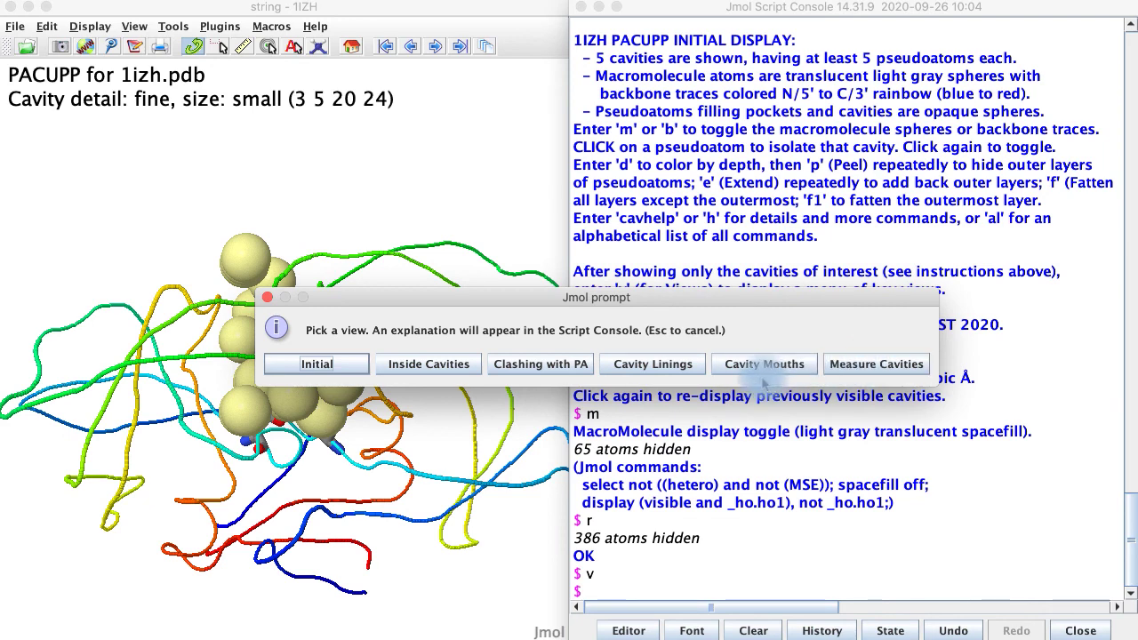
{"action": "left_click", "coordinate": [429, 366]}
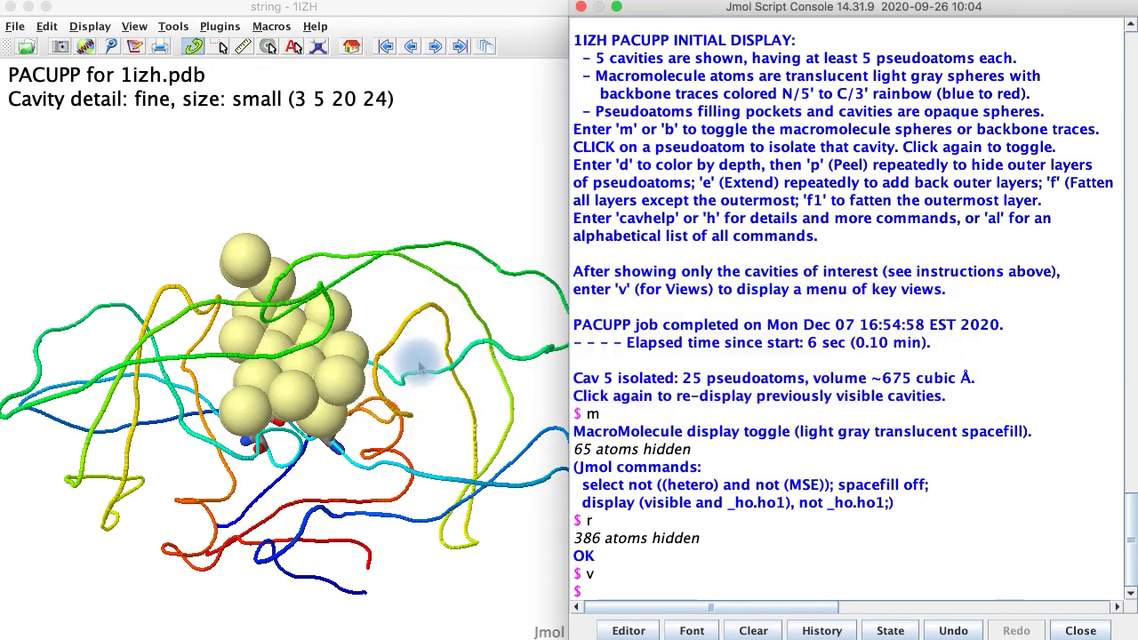
{"action": "left_click_drag", "start_coordinate": [402, 345], "coordinate": [318, 431]}
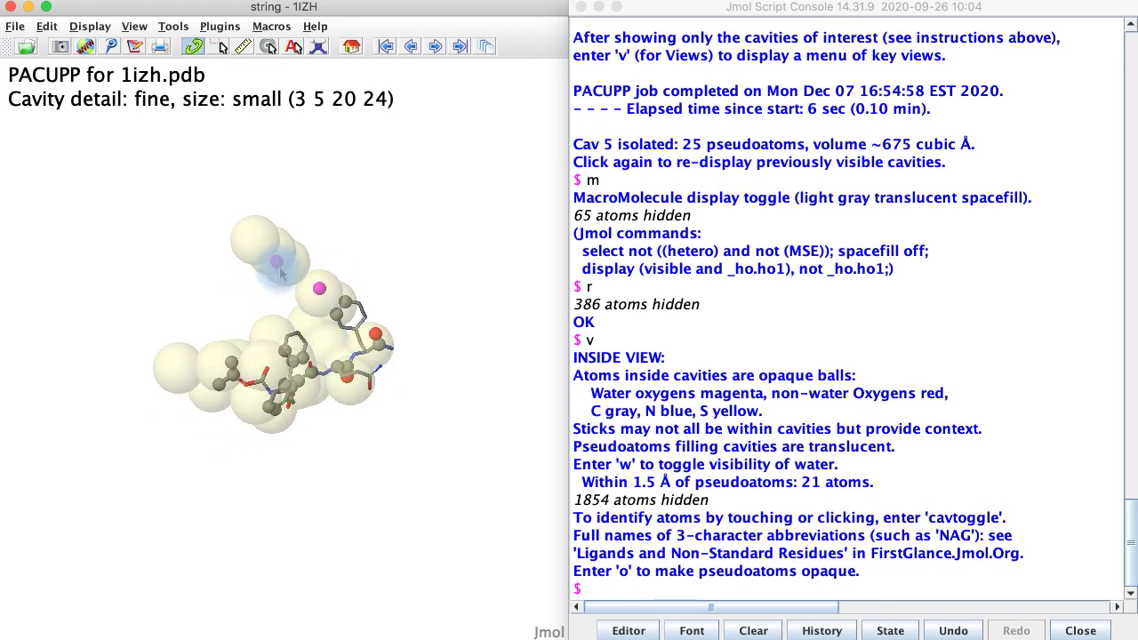
{"action": "left_click_drag", "start_coordinate": [318, 462], "coordinate": [348, 504]}
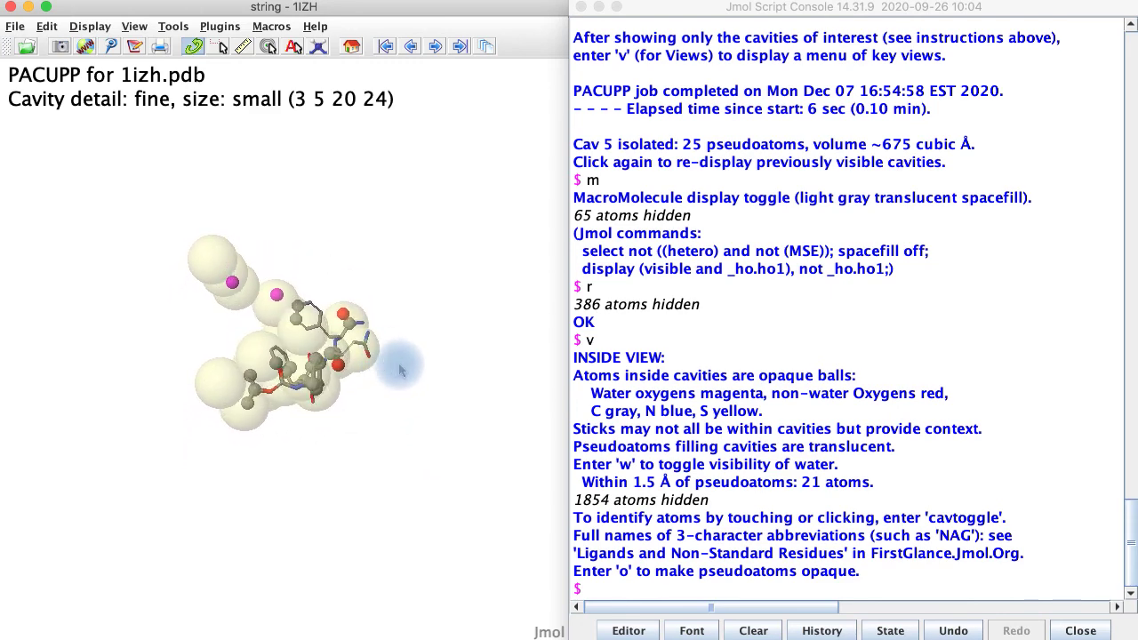
{"action": "left_click_drag", "start_coordinate": [373, 378], "coordinate": [423, 416]}
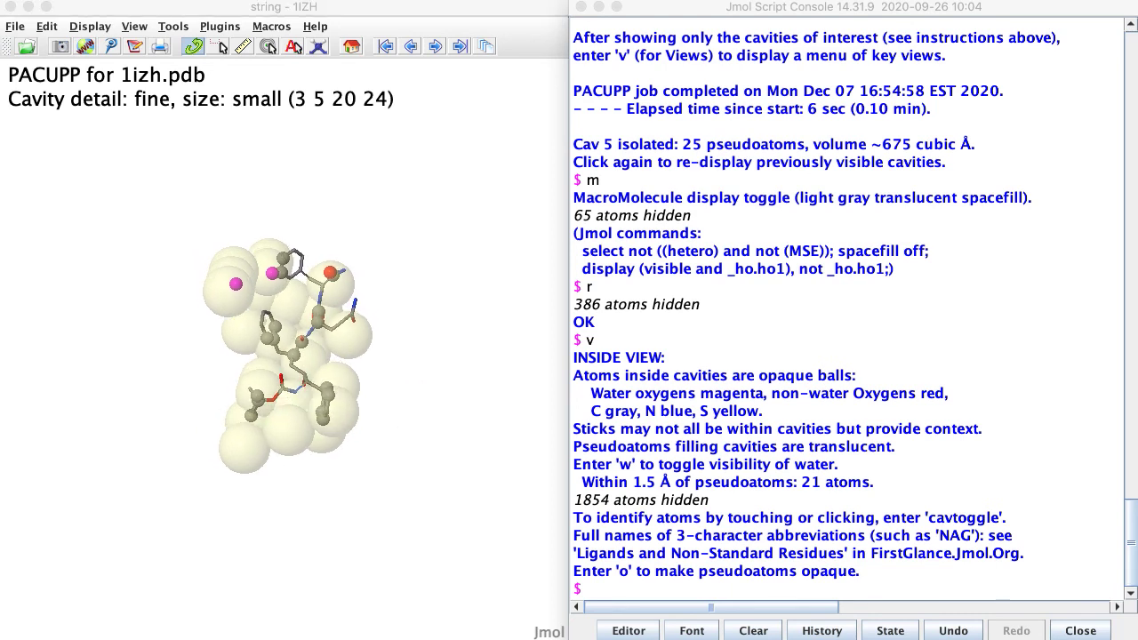
{"action": "left_click_drag", "start_coordinate": [389, 333], "coordinate": [342, 539]}
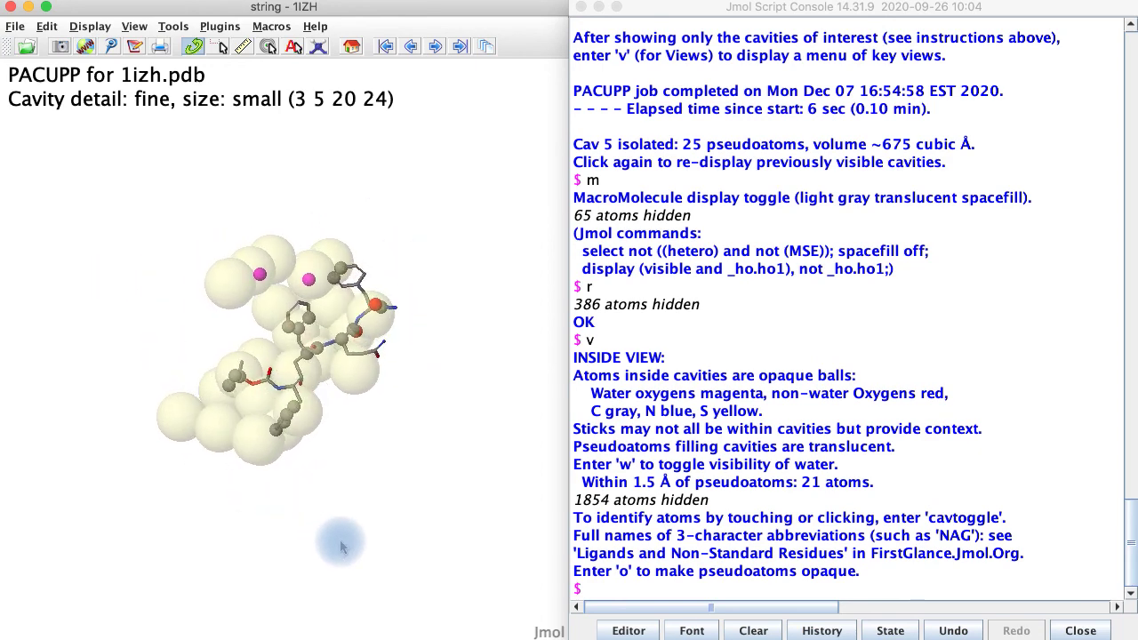
- Display the polar atoms lining the cavity by choosing the Cavity Linings view through the console command "v"
{"action": "left_click", "coordinate": [587, 594]}
{"action": "type", "text": "v"}
{"action": "key", "text": "Return"}
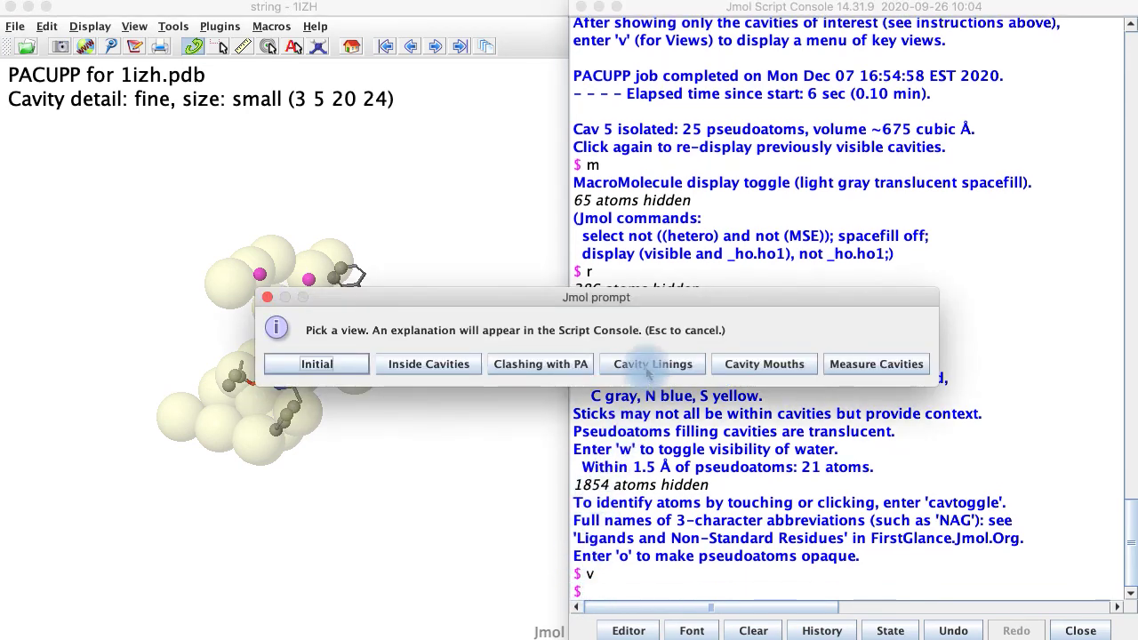
{"action": "left_click", "coordinate": [651, 364]}
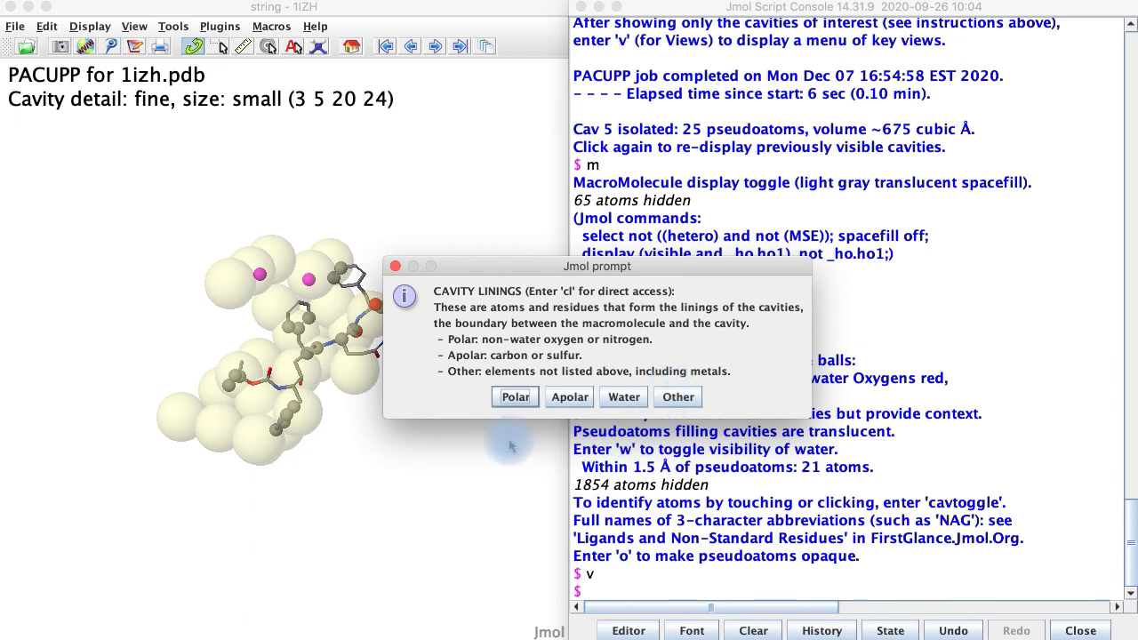
{"action": "left_click", "coordinate": [516, 400]}
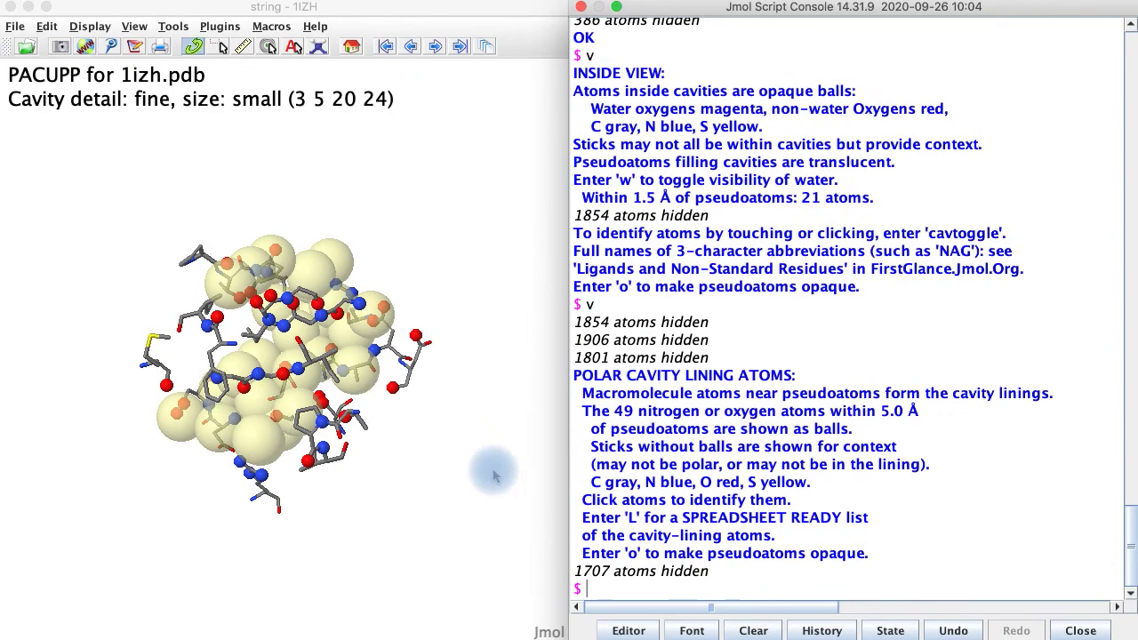
- Examine the polar lining atoms around the cavity close up and identify one of the outlying red oxygen atoms
{"action": "left_click", "coordinate": [454, 491]}
{"action": "left_click_drag", "start_coordinate": [450, 490], "coordinate": [424, 513]}
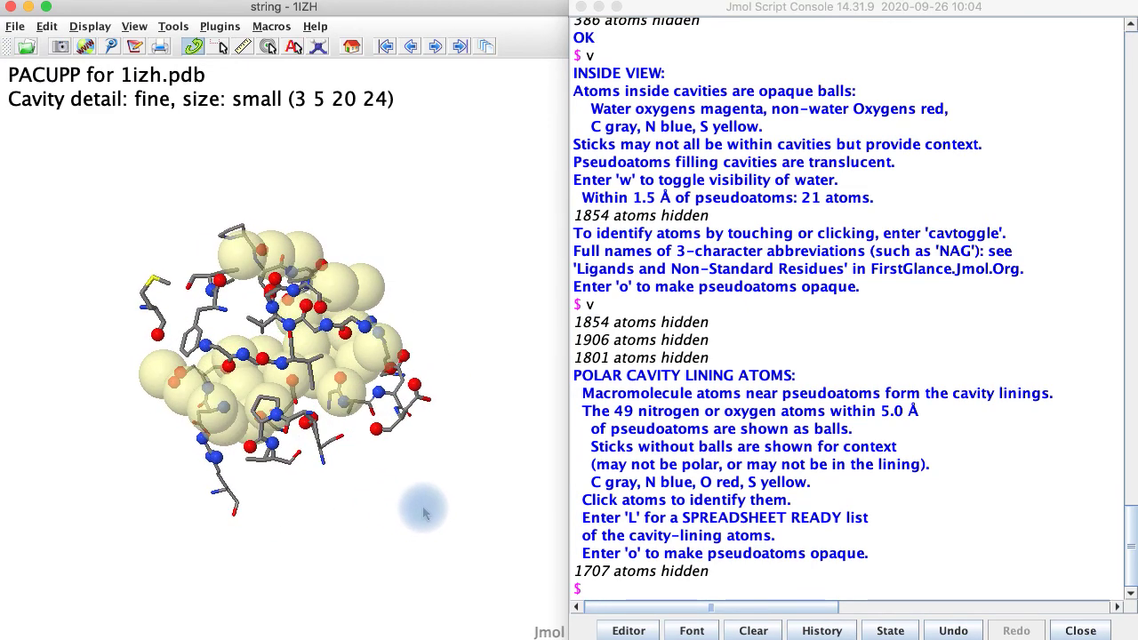
{"action": "scroll", "coordinate": [424, 508], "scroll_direction": "down", "scroll_amount": 2}
{"action": "left_click_drag", "start_coordinate": [416, 512], "coordinate": [453, 398]}
{"action": "left_click", "coordinate": [457, 389]}
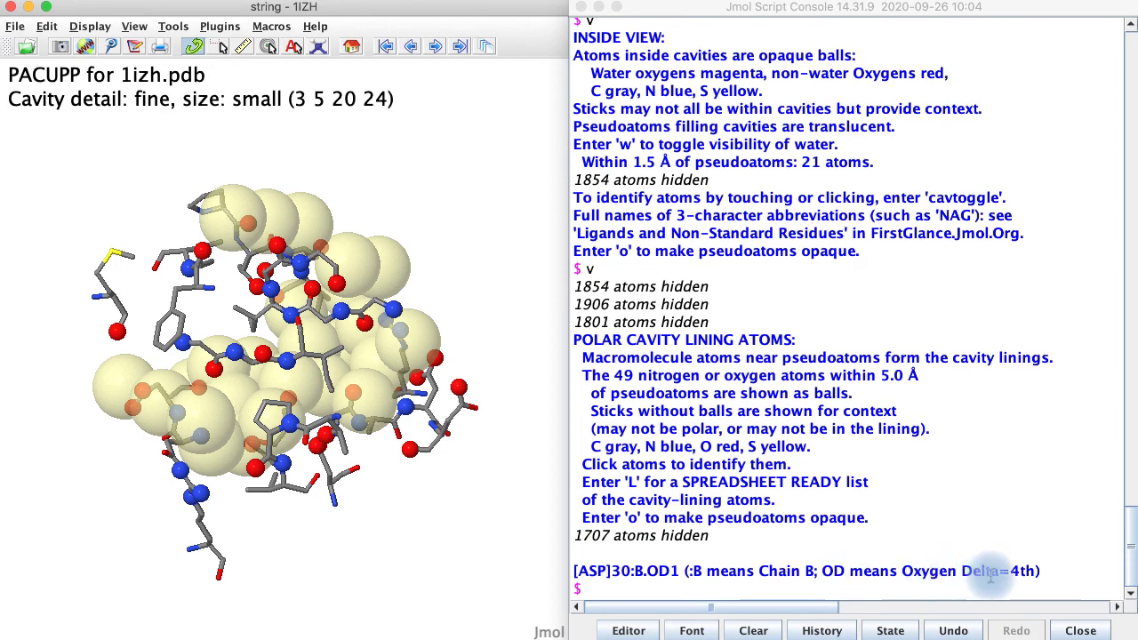
{"action": "mouse_move", "coordinate": [427, 562]}
{"action": "left_mouse_down"}
{"action": "mouse_move", "coordinate": [386, 519]}
{"action": "mouse_move", "coordinate": [399, 506]}
{"action": "mouse_move", "coordinate": [448, 525]}
{"action": "mouse_move", "coordinate": [430, 585]}
{"action": "mouse_move", "coordinate": [290, 585]}
{"action": "mouse_move", "coordinate": [419, 589]}
{"action": "mouse_move", "coordinate": [426, 556]}
{"action": "mouse_move", "coordinate": [375, 577]}
{"action": "mouse_move", "coordinate": [422, 554]}
{"action": "left_mouse_up"}
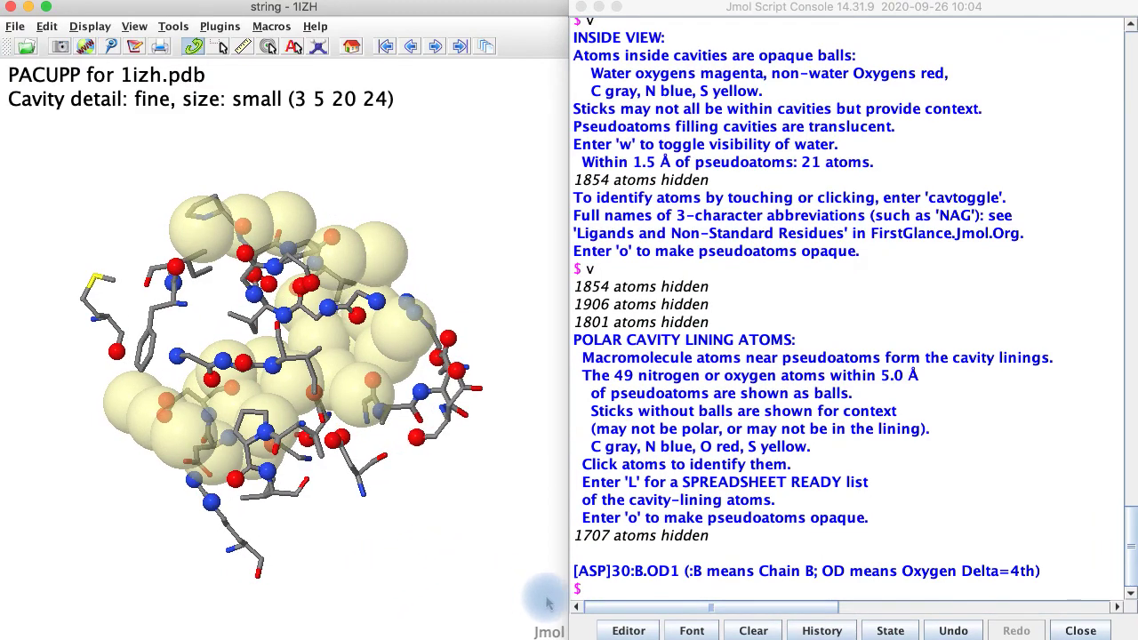
- Generate the spreadsheet-ready list of polar cavity-lining atoms with the console command "L" and review its entries for chains A and B
{"action": "left_click", "coordinate": [598, 602]}
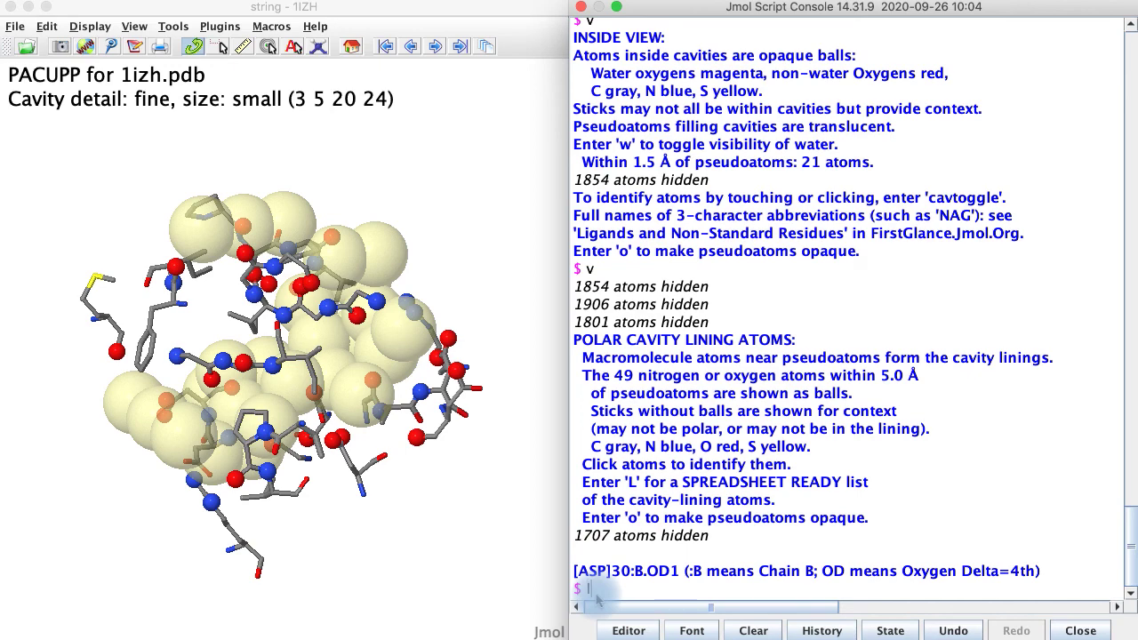
{"action": "type", "text": "L"}
{"action": "key", "text": "Return"}
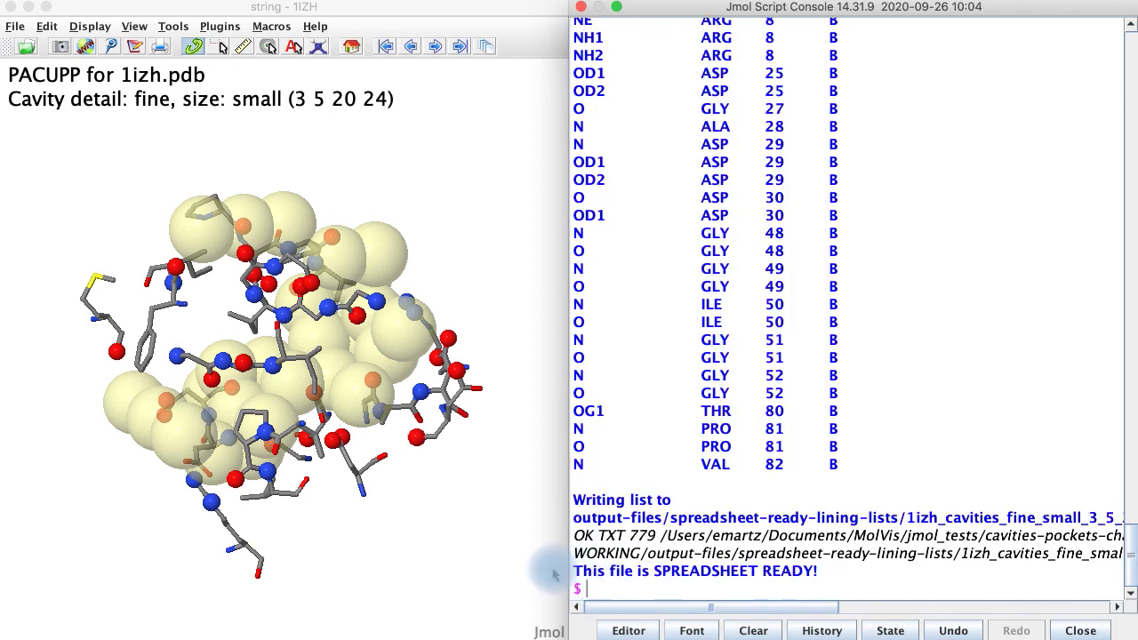
{"action": "scroll", "coordinate": [602, 487], "scroll_direction": "up", "scroll_amount": 3}
{"action": "scroll", "coordinate": [602, 487], "scroll_direction": "up", "scroll_amount": 6}
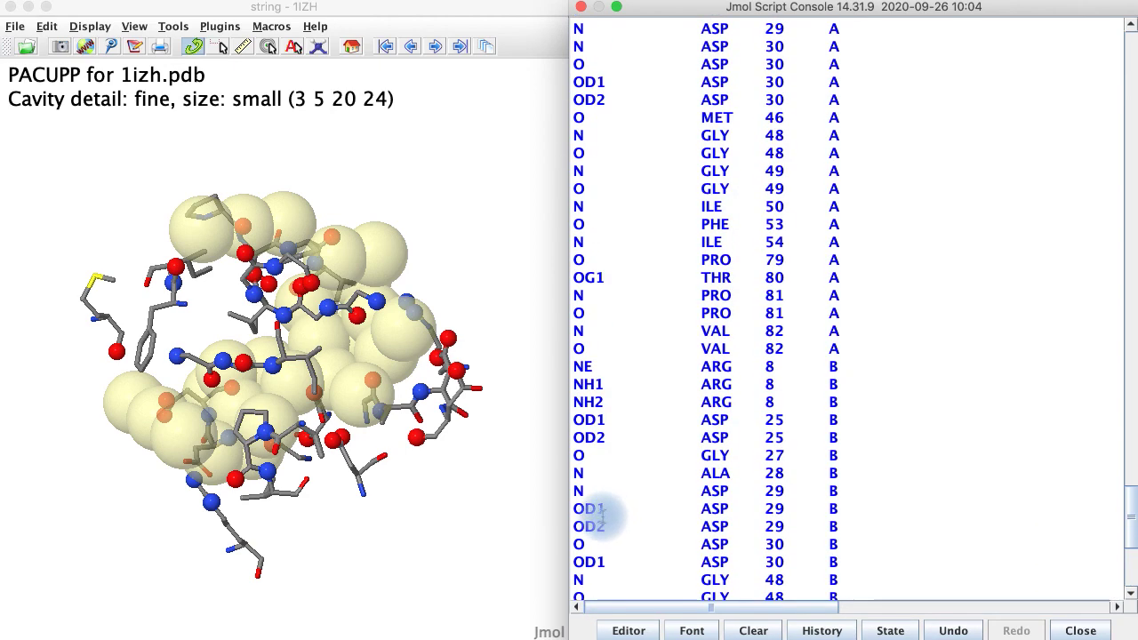
{"action": "scroll", "coordinate": [718, 427], "scroll_direction": "up", "scroll_amount": 6}
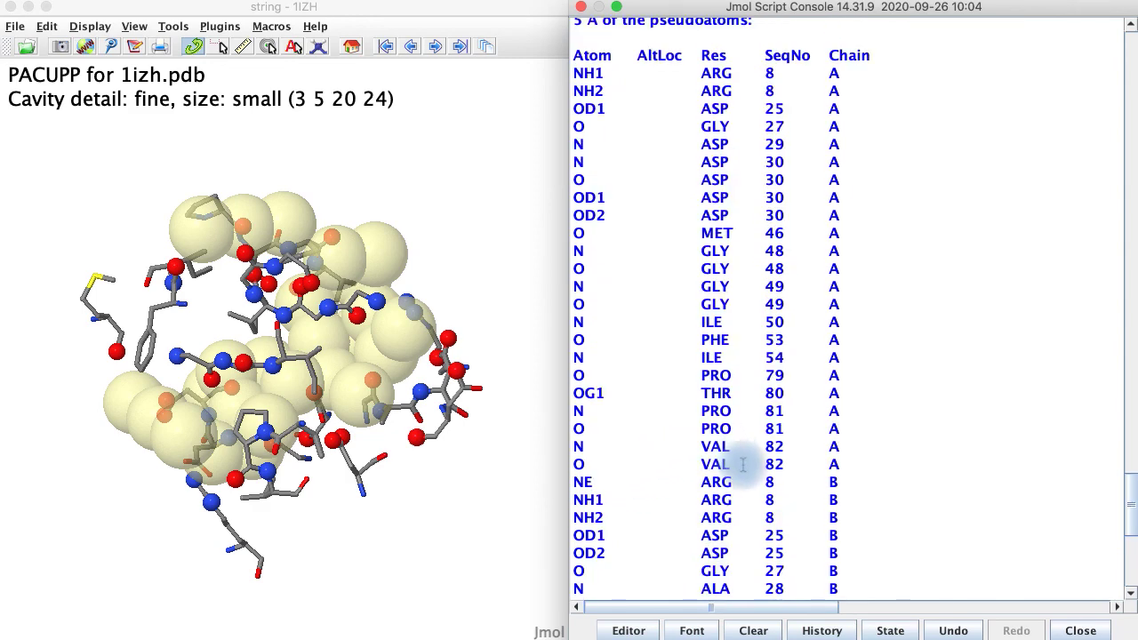
{"action": "scroll", "coordinate": [811, 483], "scroll_direction": "down", "scroll_amount": 2}
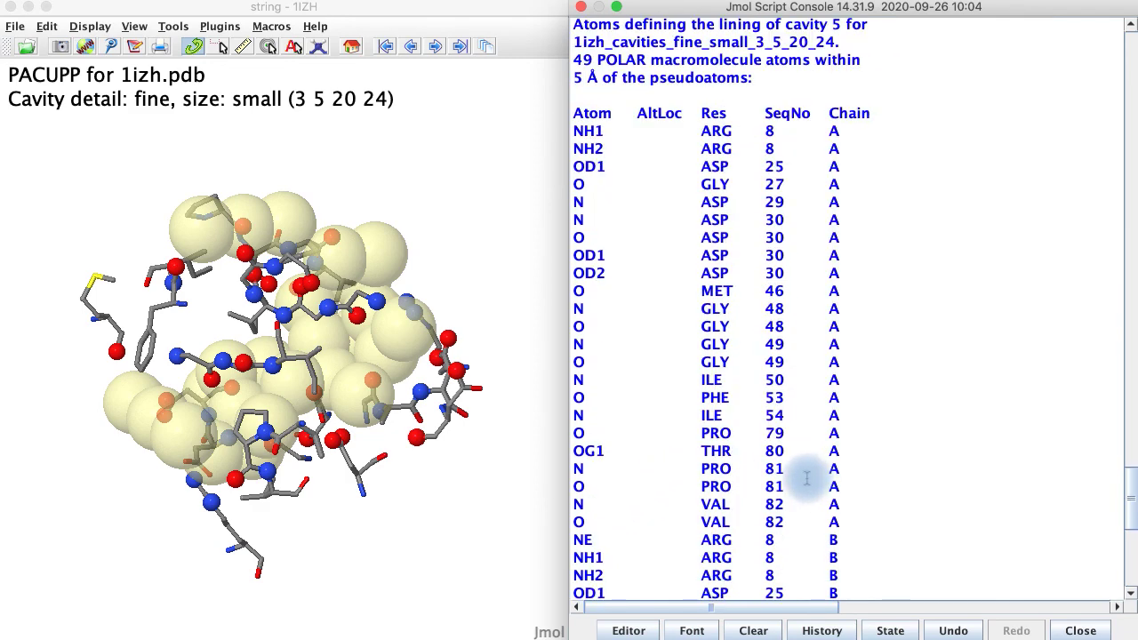
{"action": "scroll", "coordinate": [806, 480], "scroll_direction": "down", "scroll_amount": 2}
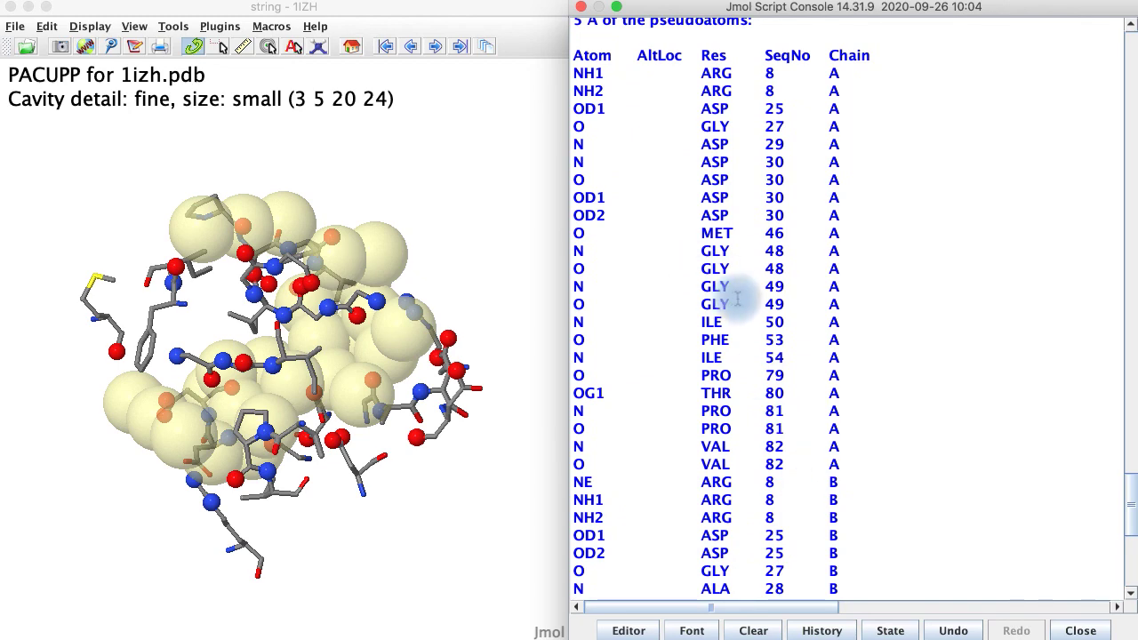
{"action": "scroll", "coordinate": [737, 299], "scroll_direction": "down", "scroll_amount": 13}
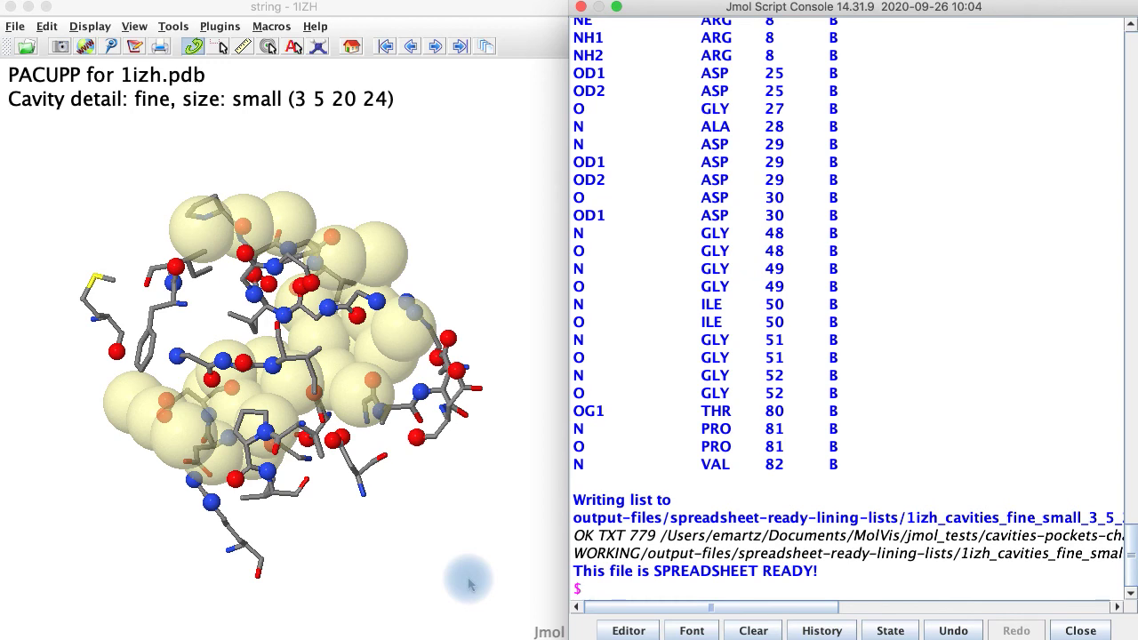
- Switch the Cavity Linings view to the apolar atoms through the console command "v" and inspect them around the cavity
{"action": "mouse_move", "coordinate": [348, 455]}
{"action": "left_mouse_down"}
{"action": "mouse_move", "coordinate": [326, 465]}
{"action": "mouse_move", "coordinate": [353, 470]}
{"action": "left_mouse_up"}
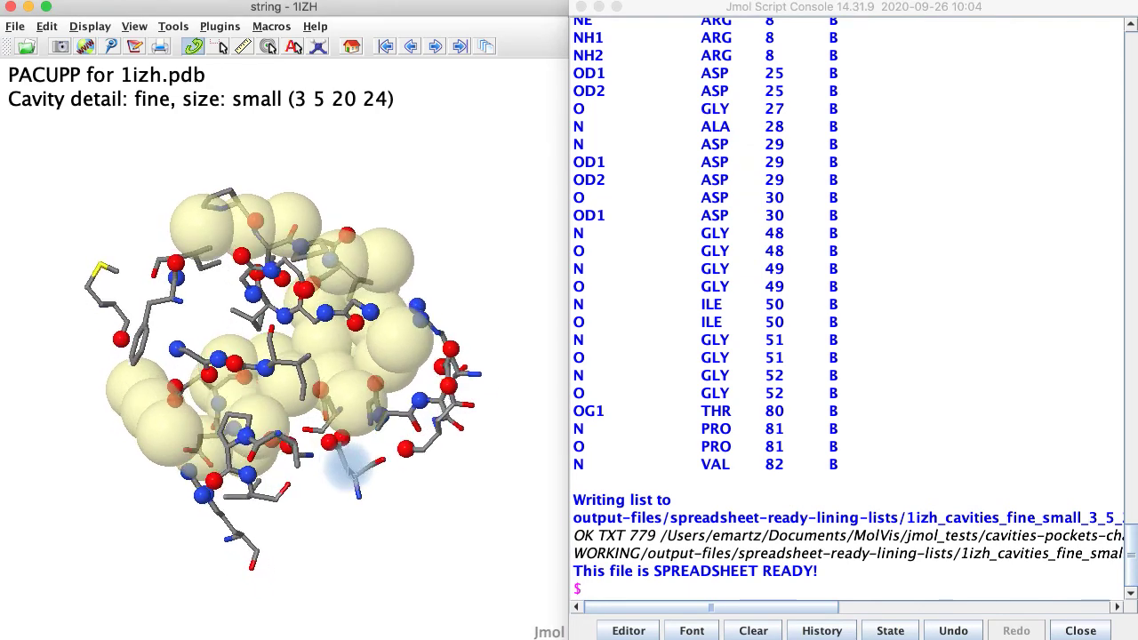
{"action": "left_click", "coordinate": [620, 591]}
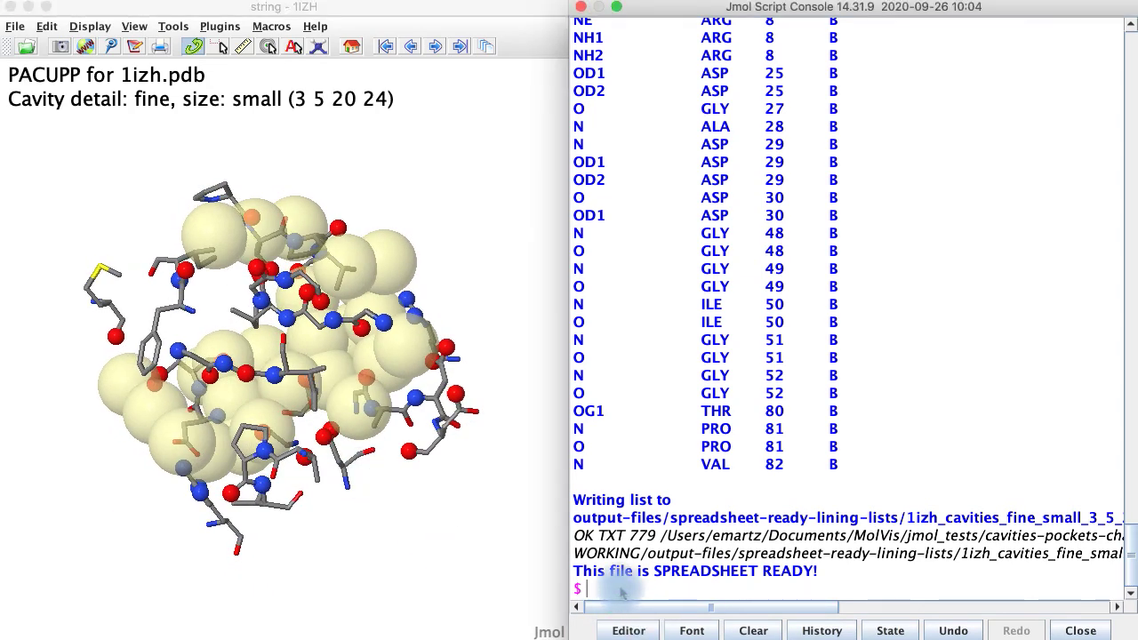
{"action": "type", "text": "v"}
{"action": "key", "text": "Return"}
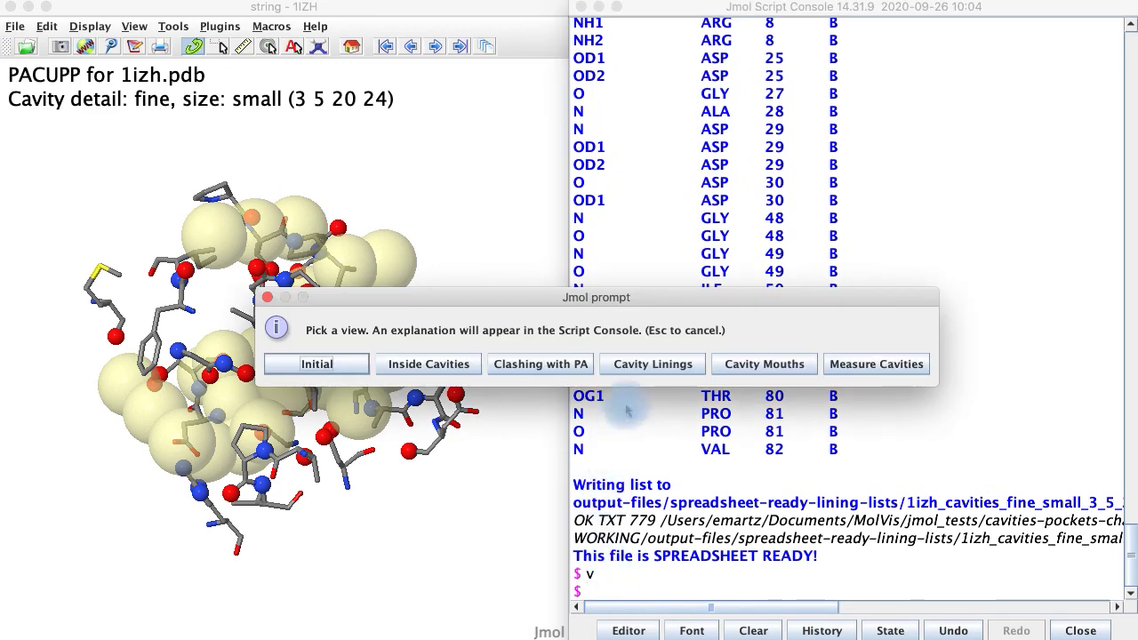
{"action": "left_click", "coordinate": [641, 372]}
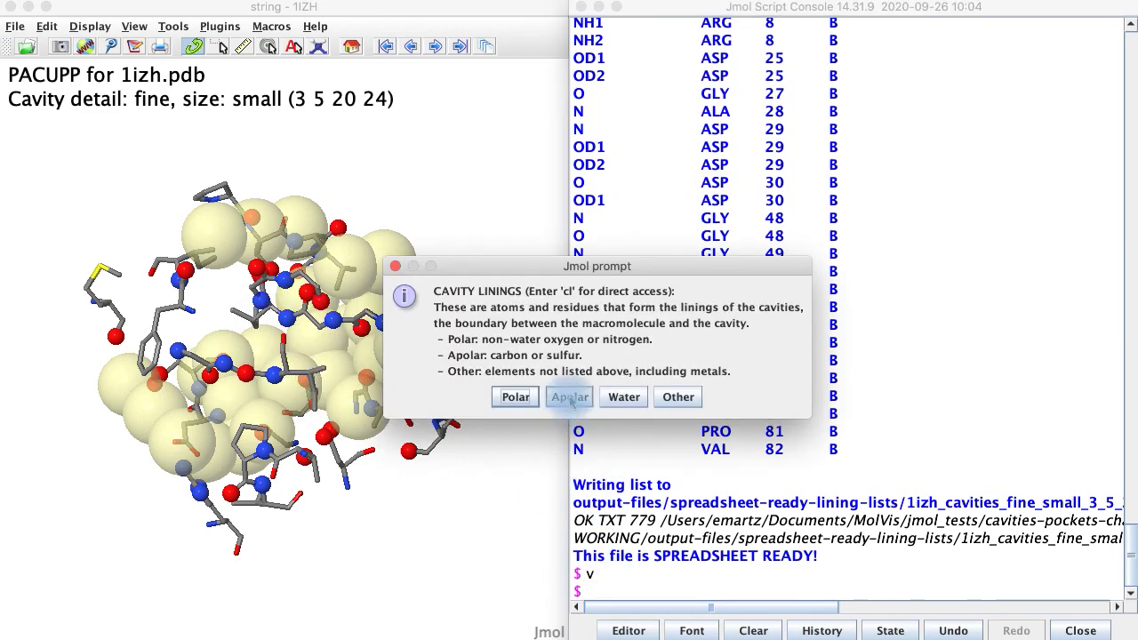
{"action": "left_click", "coordinate": [570, 398]}
{"action": "left_click_drag", "start_coordinate": [440, 482], "coordinate": [487, 529]}
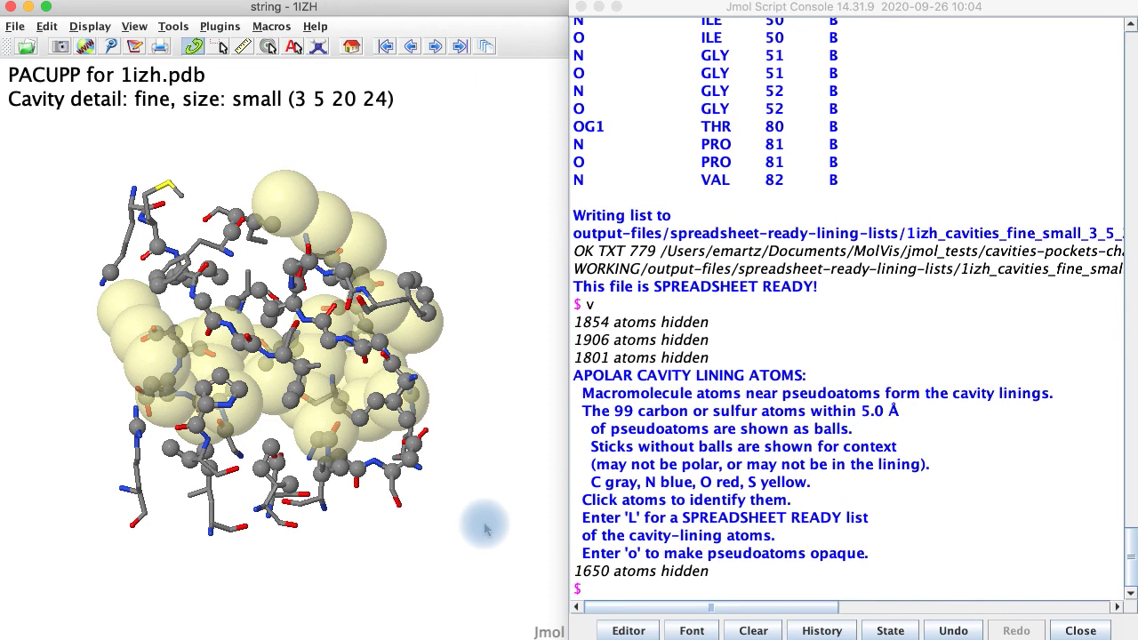
- Return to the Initial view of all cavities with the console command "v" and rotate the protein to inspect them
{"action": "left_click", "coordinate": [608, 599]}
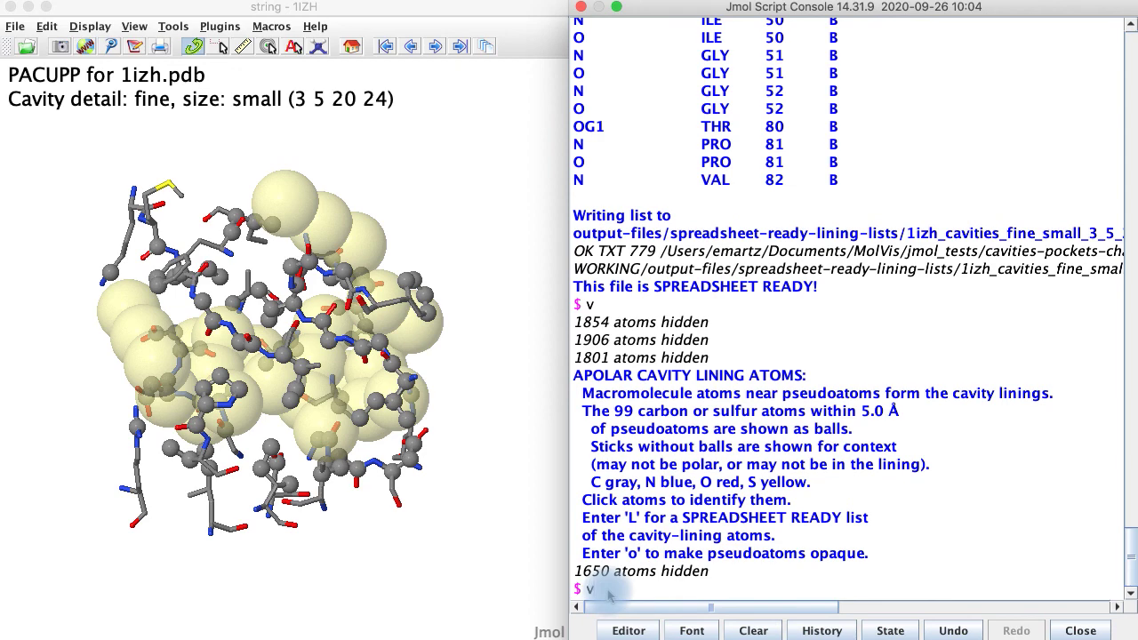
{"action": "key", "text": "Return"}
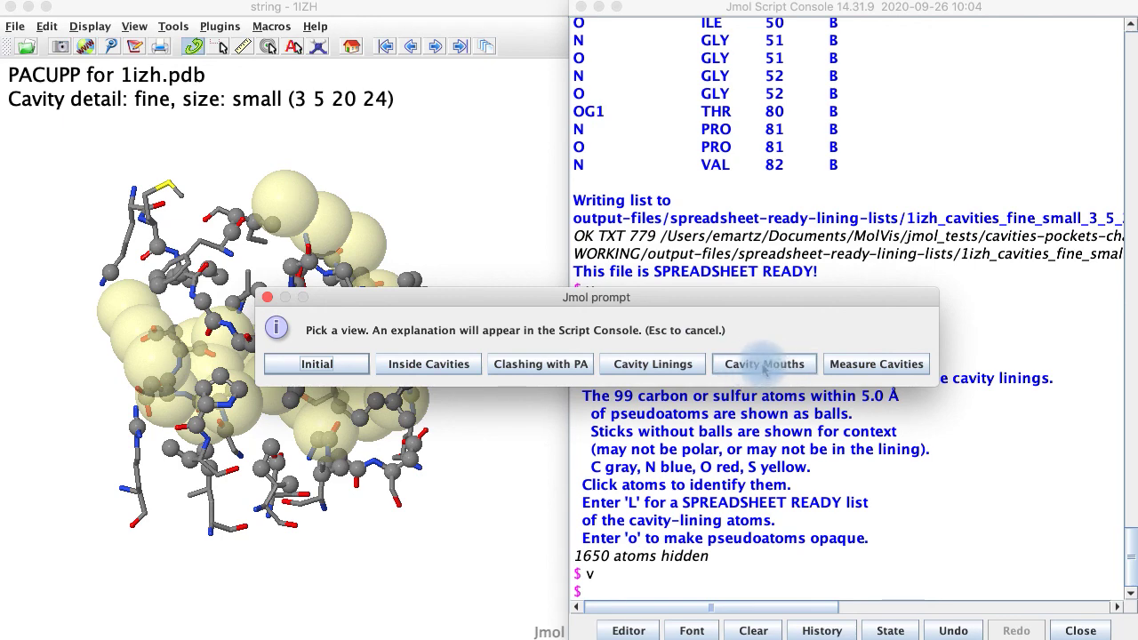
{"action": "left_click", "coordinate": [316, 364]}
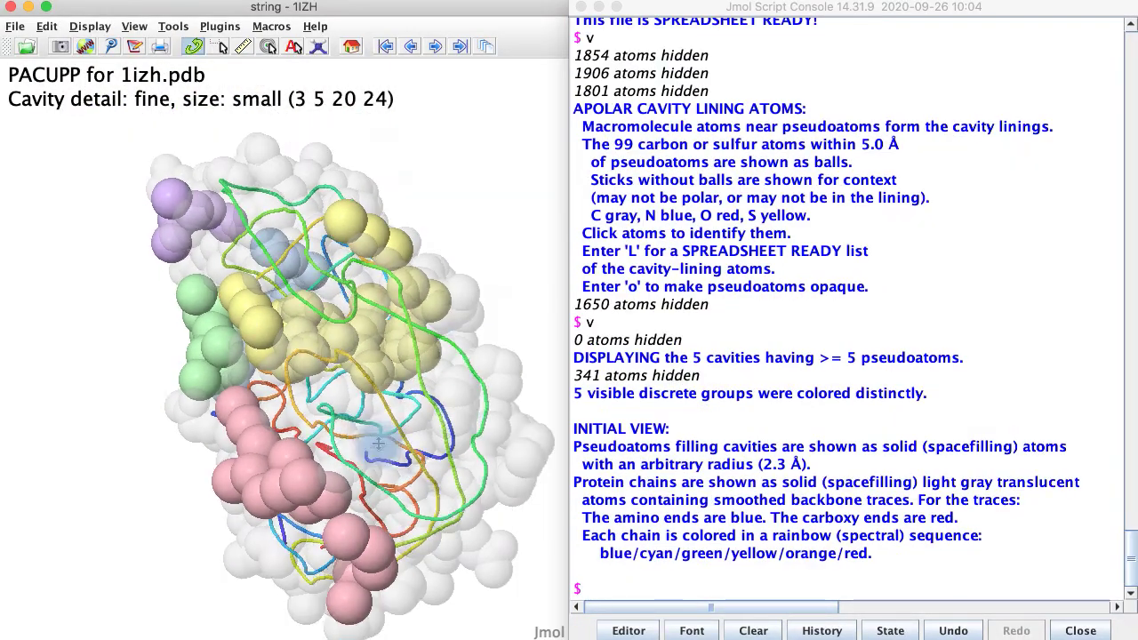
{"action": "left_click_drag", "start_coordinate": [283, 524], "coordinate": [435, 464]}
- Show the Cavity Mouths view with the console command "v", then look for openings in the dark surface and identify the yellow cavity
{"action": "left_click", "coordinate": [620, 596]}
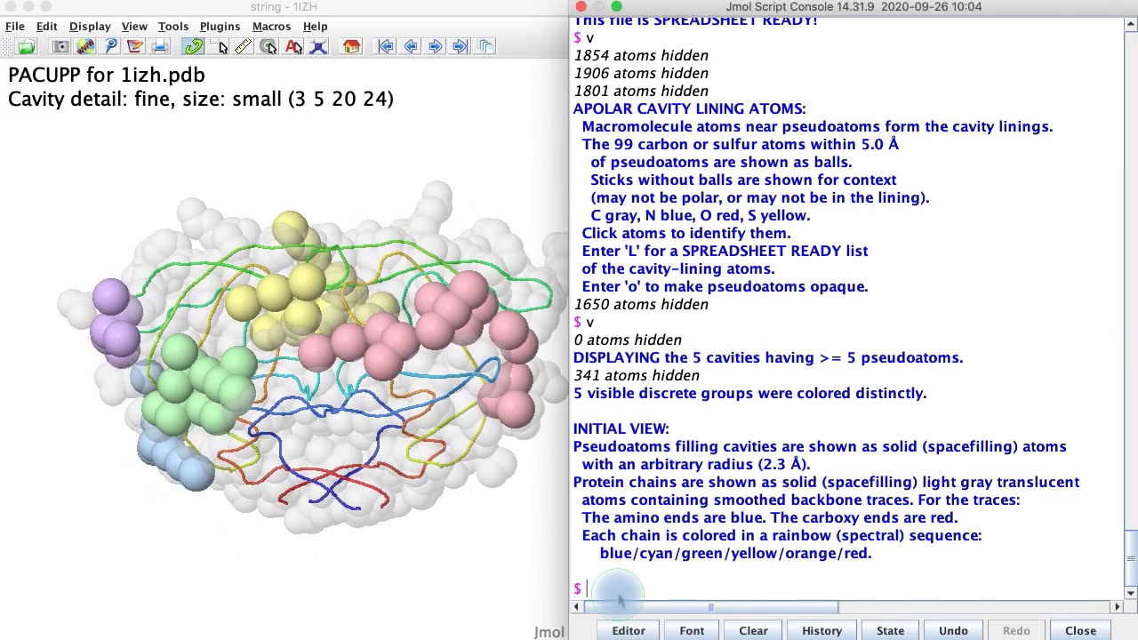
{"action": "type", "text": "v"}
{"action": "key", "text": "Return"}
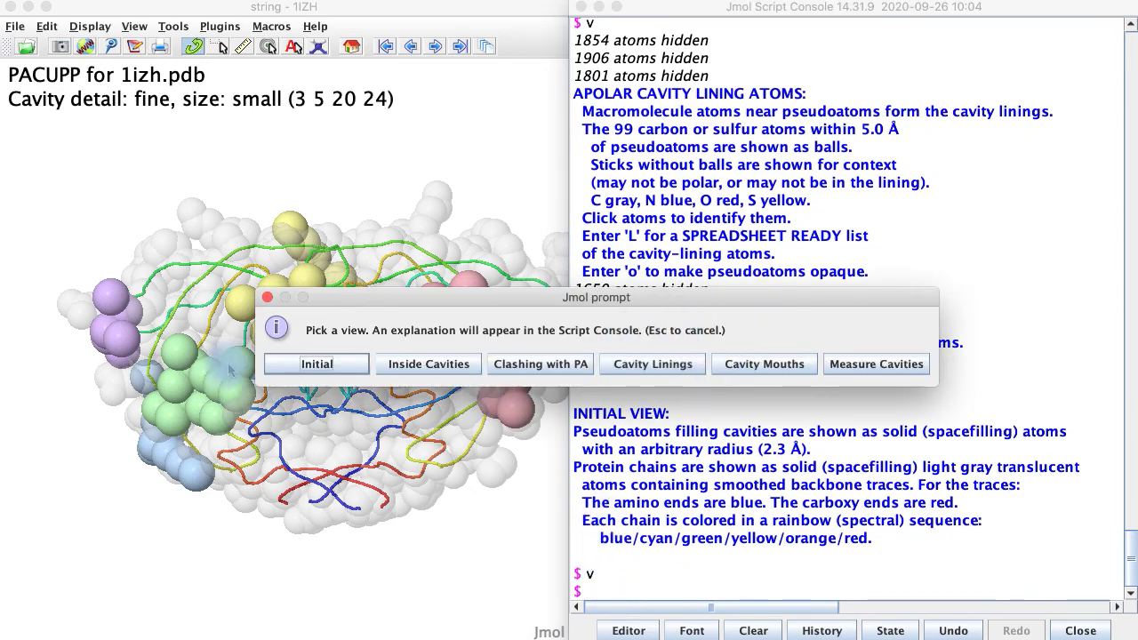
{"action": "left_click", "coordinate": [739, 372]}
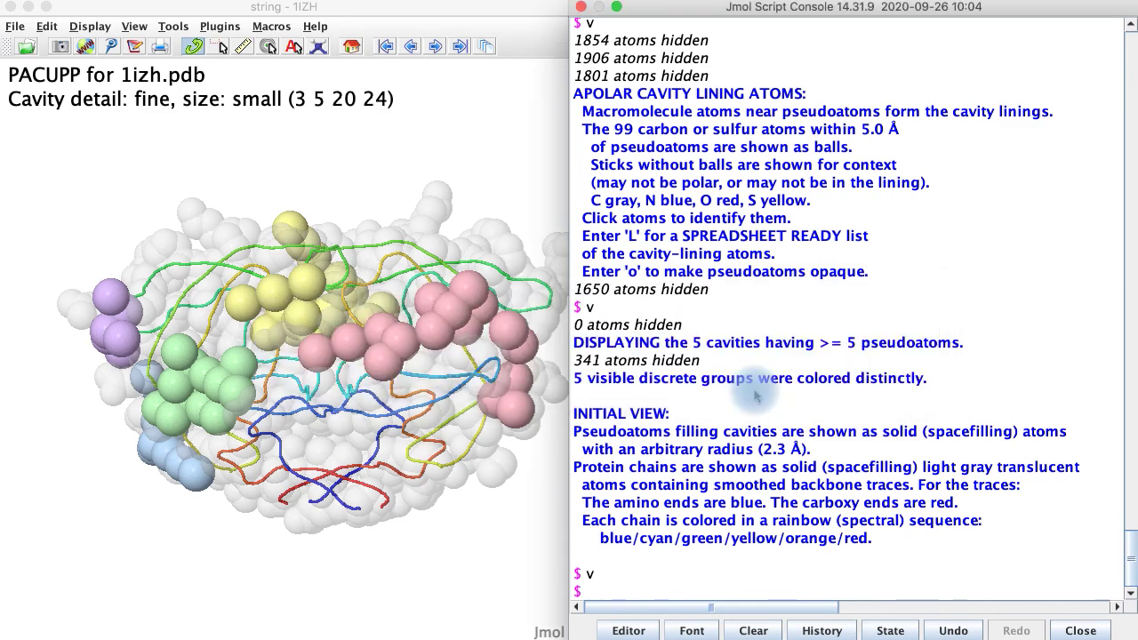
{"action": "left_click_drag", "start_coordinate": [382, 506], "coordinate": [239, 328]}
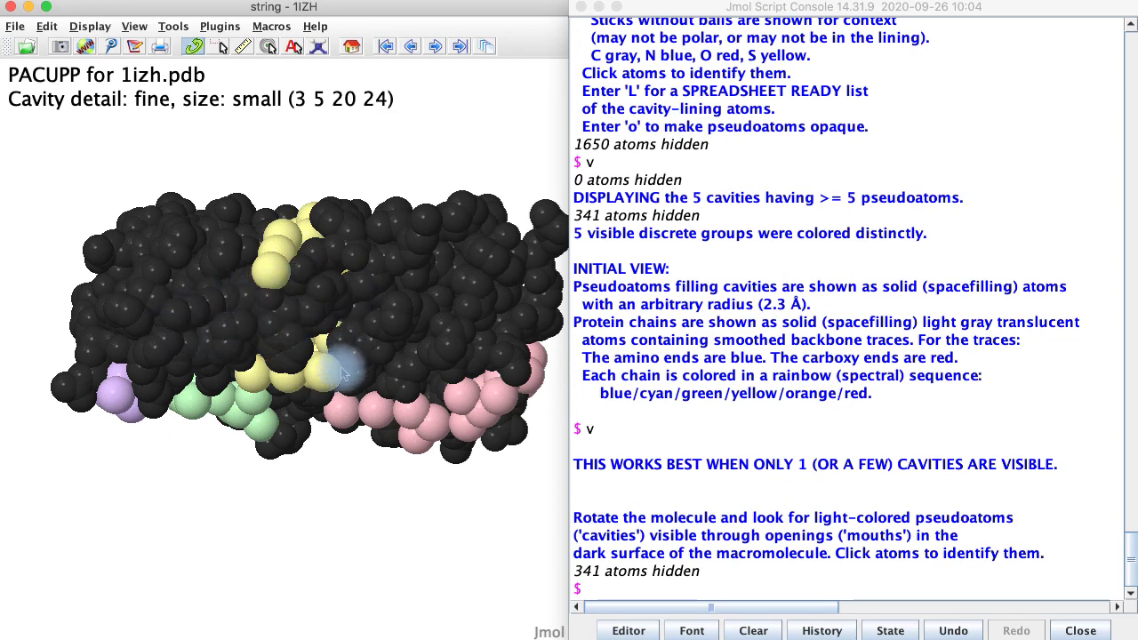
{"action": "left_click_drag", "start_coordinate": [373, 310], "coordinate": [324, 277]}
{"action": "left_click_drag", "start_coordinate": [367, 354], "coordinate": [371, 233]}
- Replace the dark Cavity Mouths display with the Initial view using the console command "v"
{"action": "left_click", "coordinate": [591, 597]}
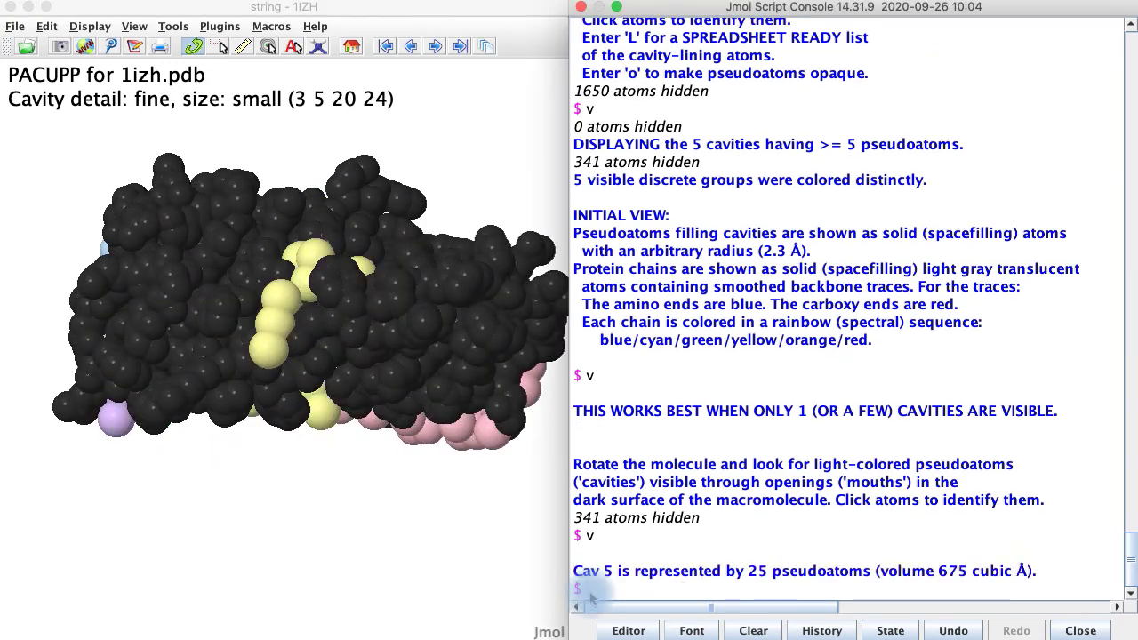
{"action": "type", "text": "v"}
{"action": "key", "text": "Return"}
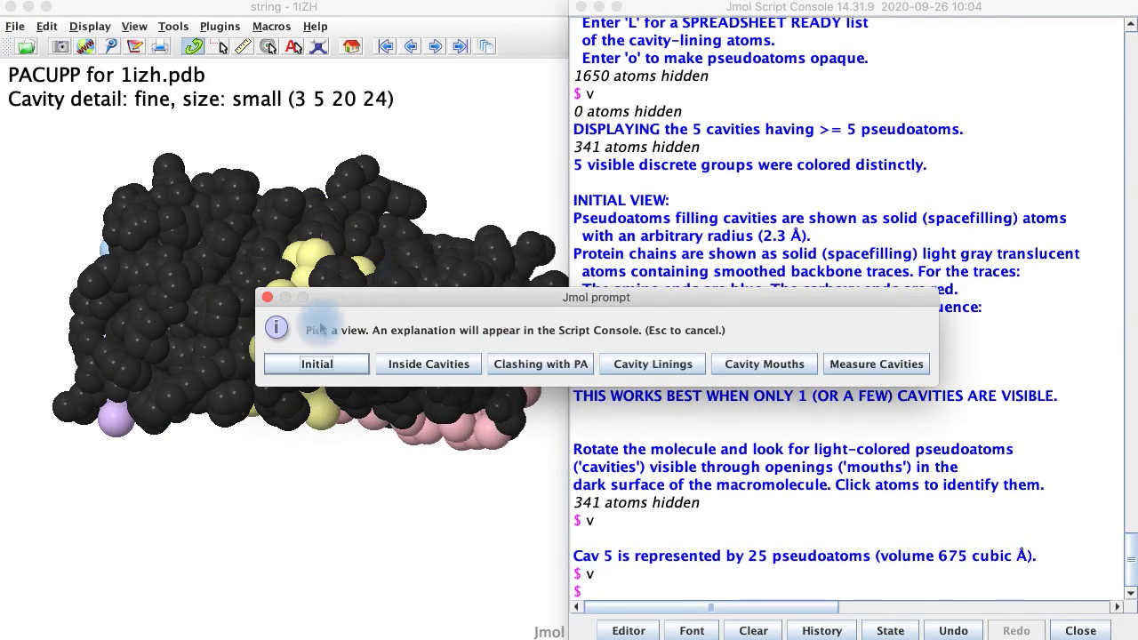
{"action": "left_click", "coordinate": [320, 366]}
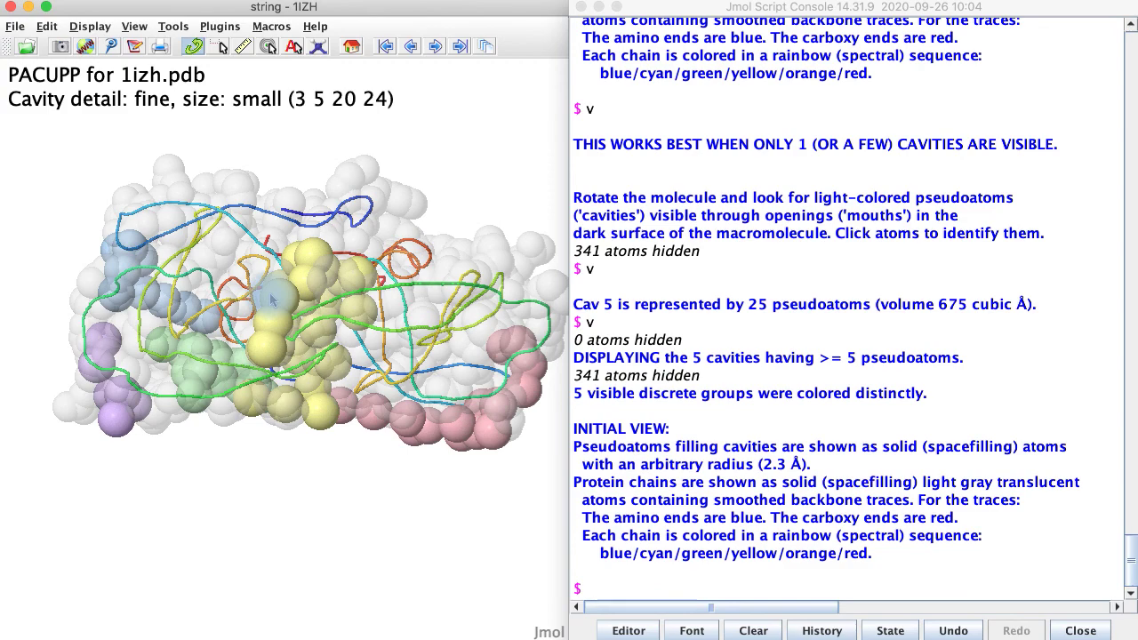
- Isolate the yellow active-site cavity of 1IZH and inspect it within the protein from another side
{"action": "left_click", "coordinate": [264, 358]}
{"action": "left_click_drag", "start_coordinate": [394, 516], "coordinate": [442, 325]}
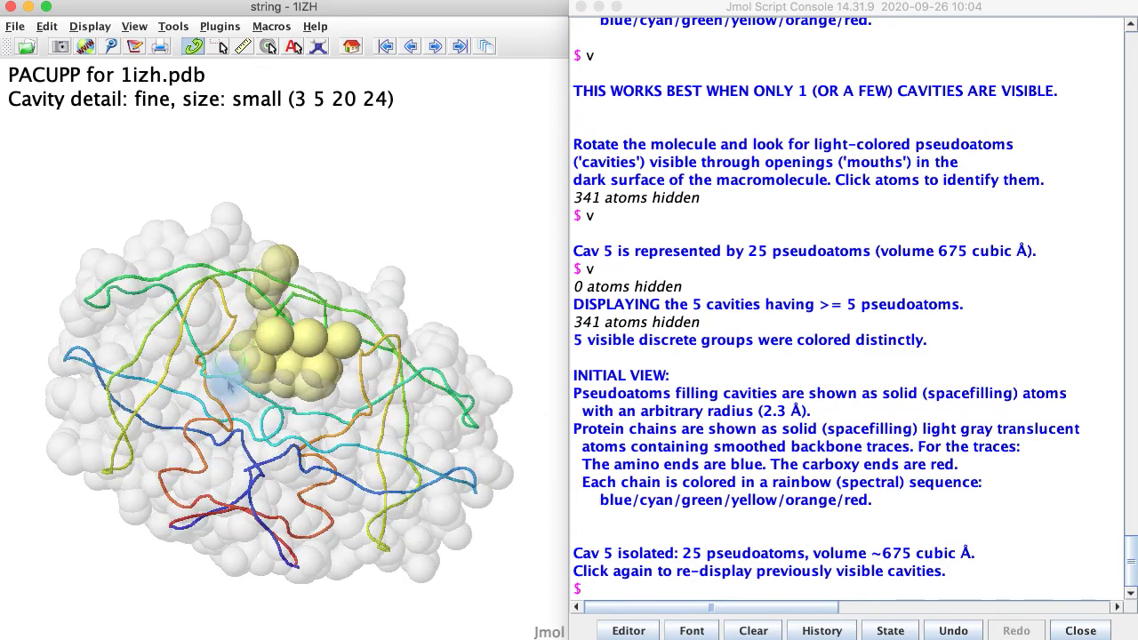
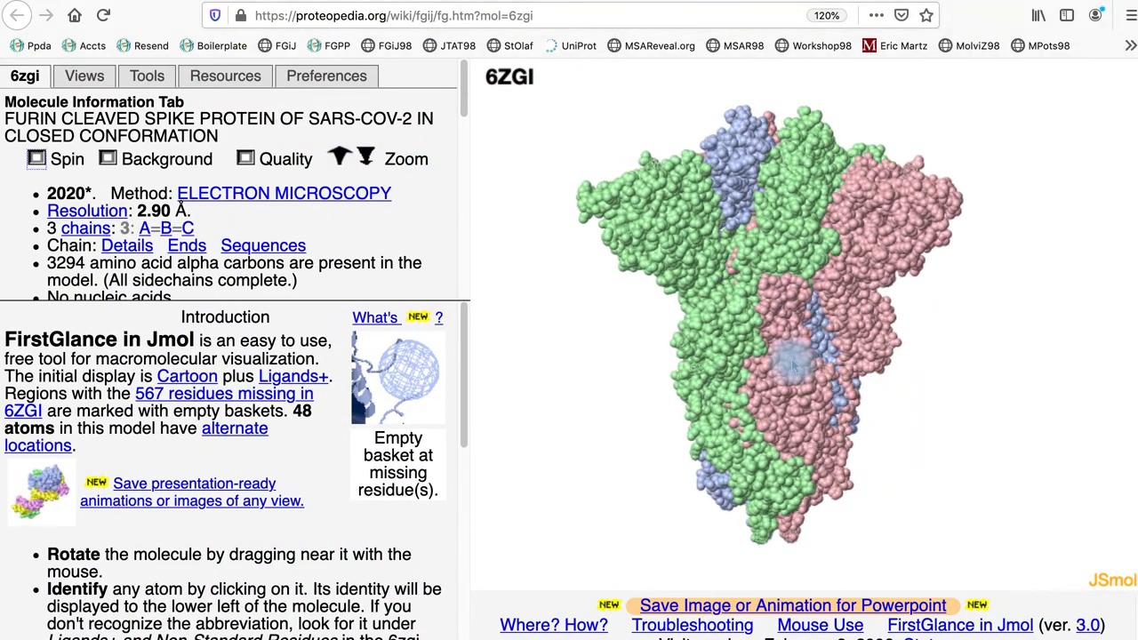
- Switch to FirstGlance in Jmol, examine the three chains of spike protein 6ZGI from several sides, and open the chain details
{"action": "left_click_drag", "start_coordinate": [794, 217], "coordinate": [796, 160]}
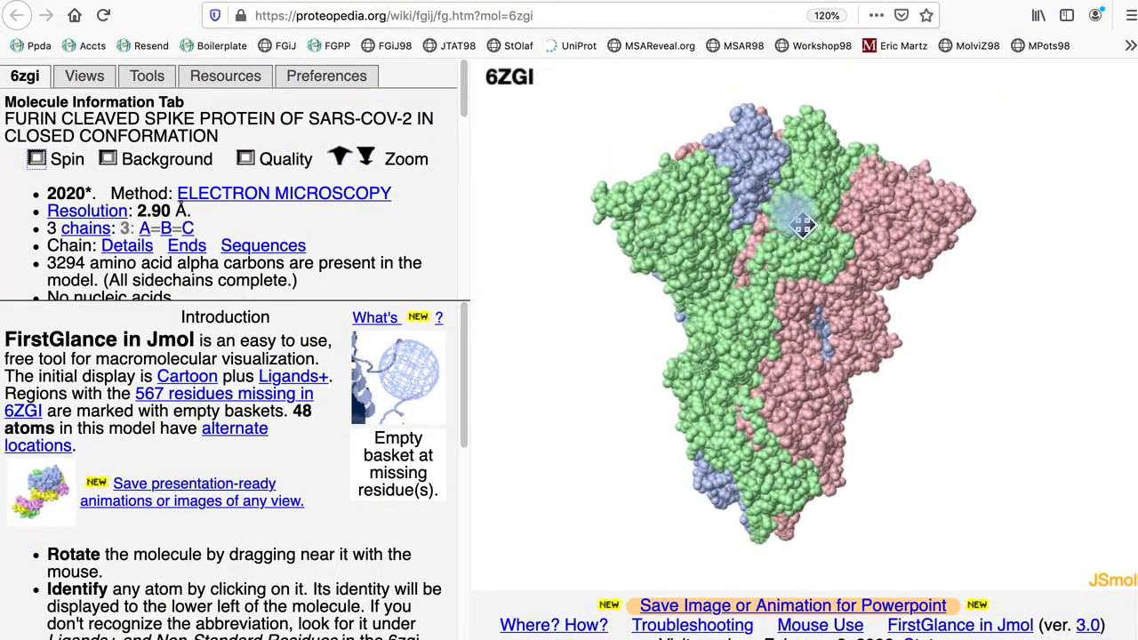
{"action": "left_click_drag", "start_coordinate": [814, 254], "coordinate": [745, 576]}
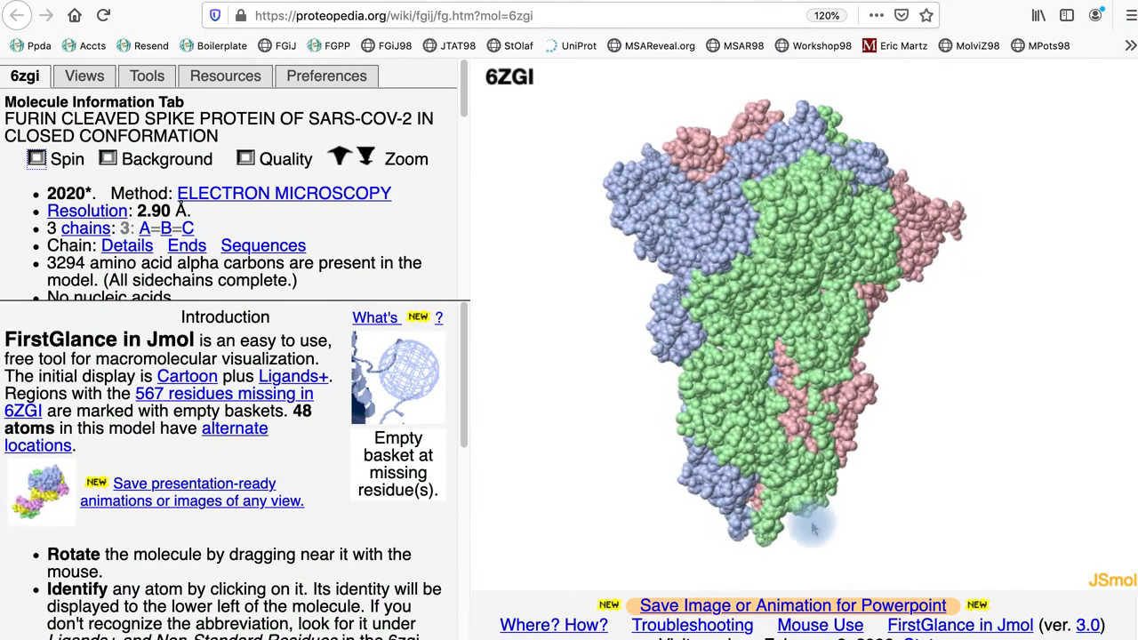
{"action": "left_click_drag", "start_coordinate": [788, 520], "coordinate": [813, 532]}
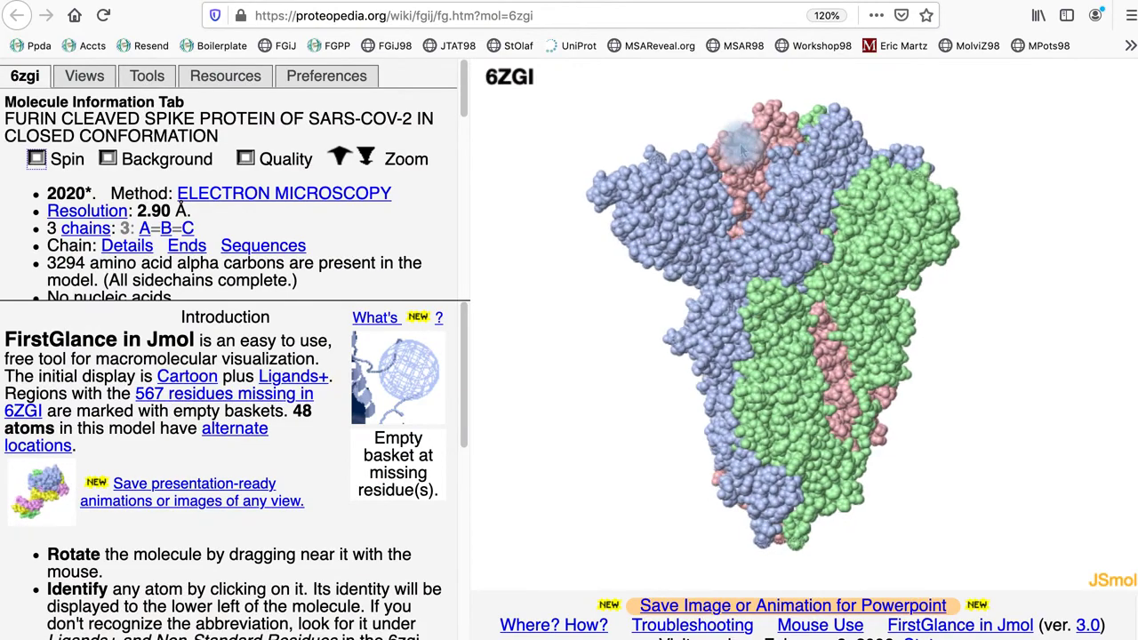
{"action": "left_click_drag", "start_coordinate": [877, 138], "coordinate": [988, 179]}
{"action": "left_click_drag", "start_coordinate": [793, 153], "coordinate": [1005, 227]}
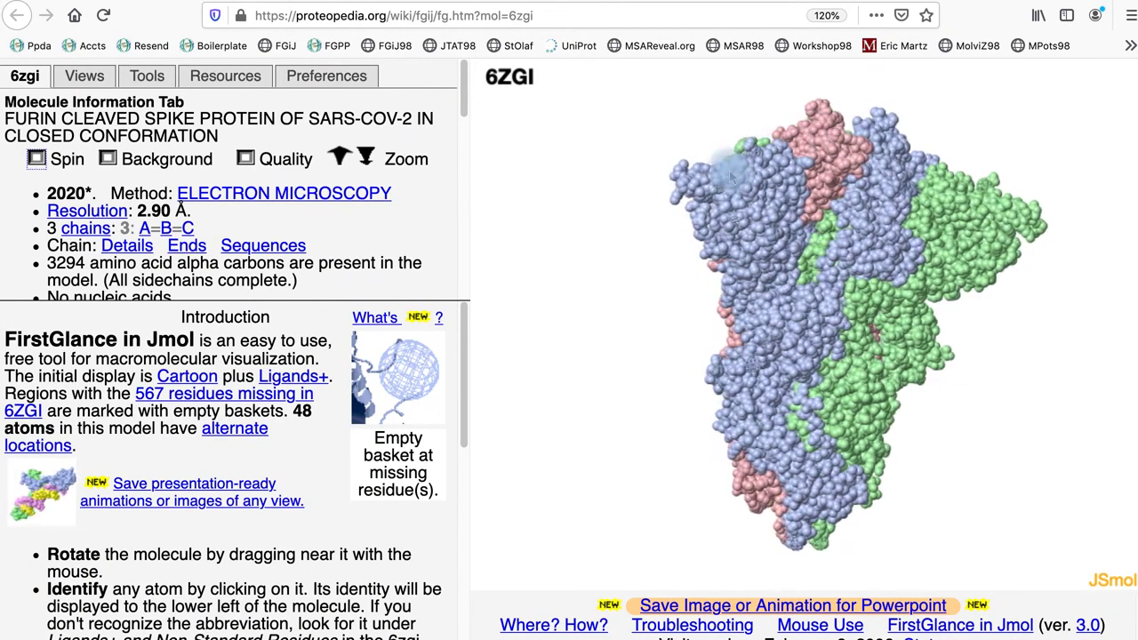
{"action": "left_click_drag", "start_coordinate": [725, 178], "coordinate": [951, 181]}
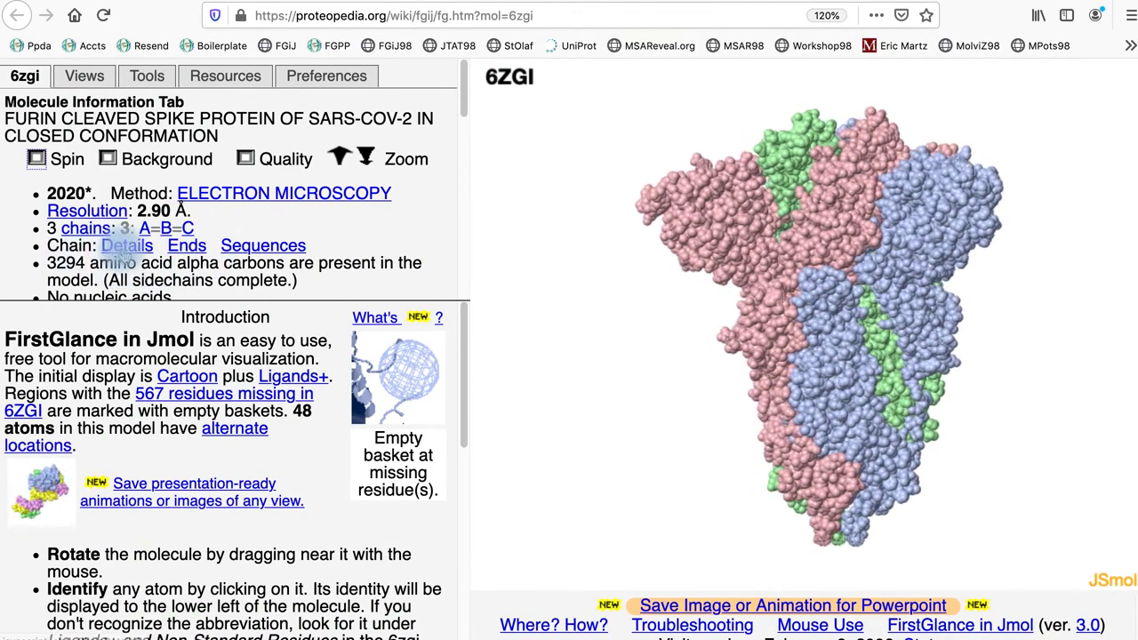
{"action": "left_click", "coordinate": [126, 249]}
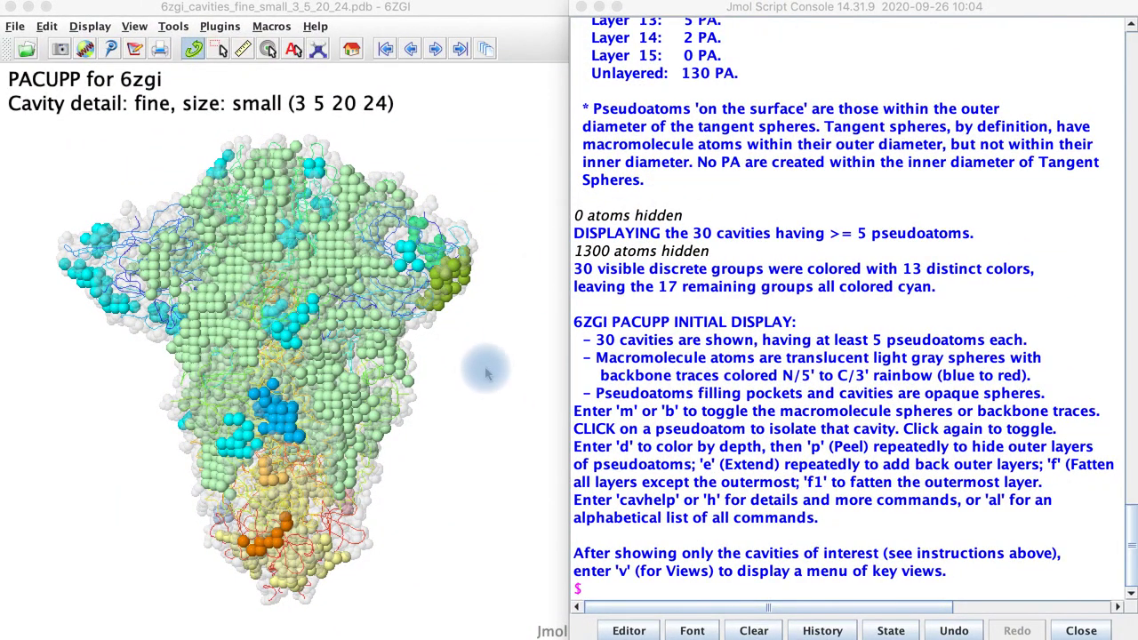
- Switch to the Jmol PACUPP display of 6ZGI and hide the translucent macromolecule spheres with the console command "m"
{"action": "left_click", "coordinate": [284, 372]}
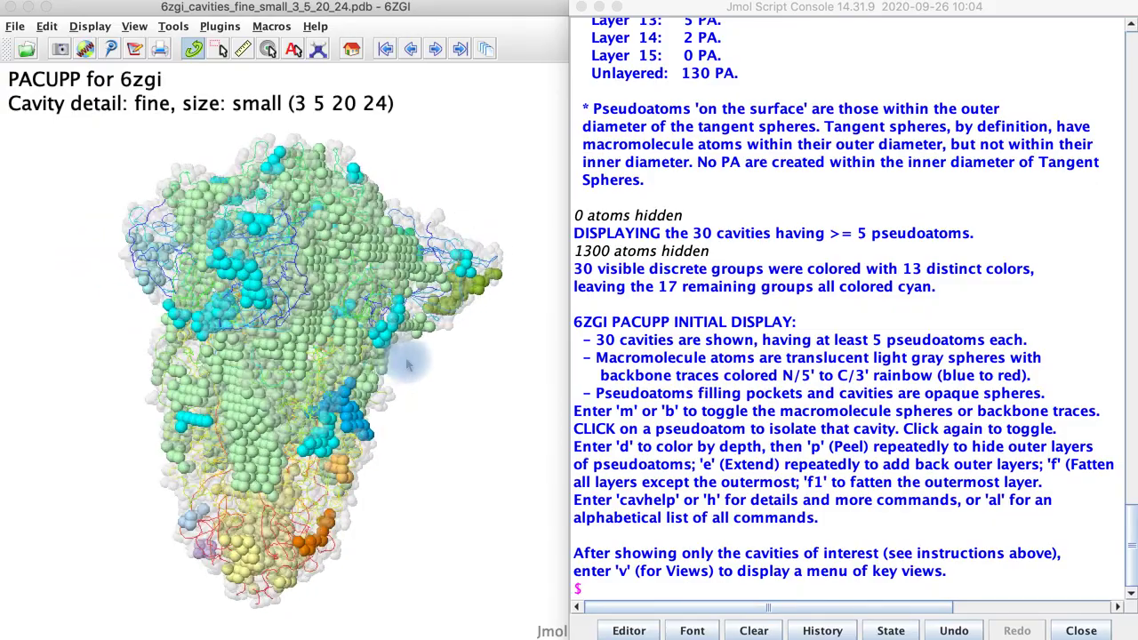
{"action": "left_click_drag", "start_coordinate": [463, 347], "coordinate": [411, 370]}
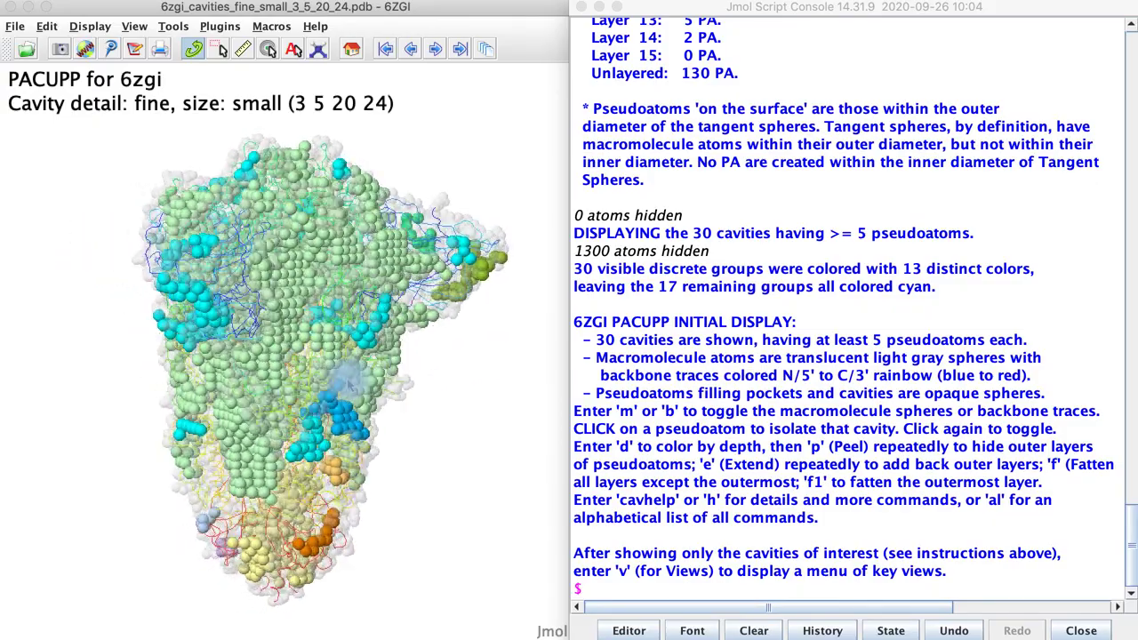
{"action": "left_click_drag", "start_coordinate": [181, 348], "coordinate": [258, 363]}
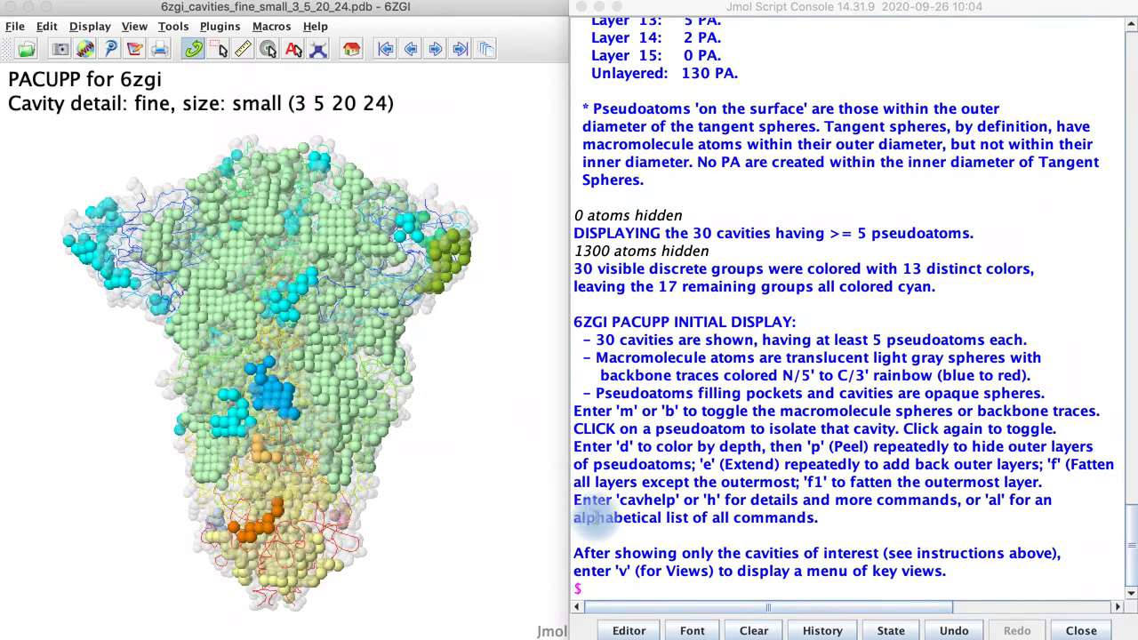
{"action": "left_click", "coordinate": [625, 589]}
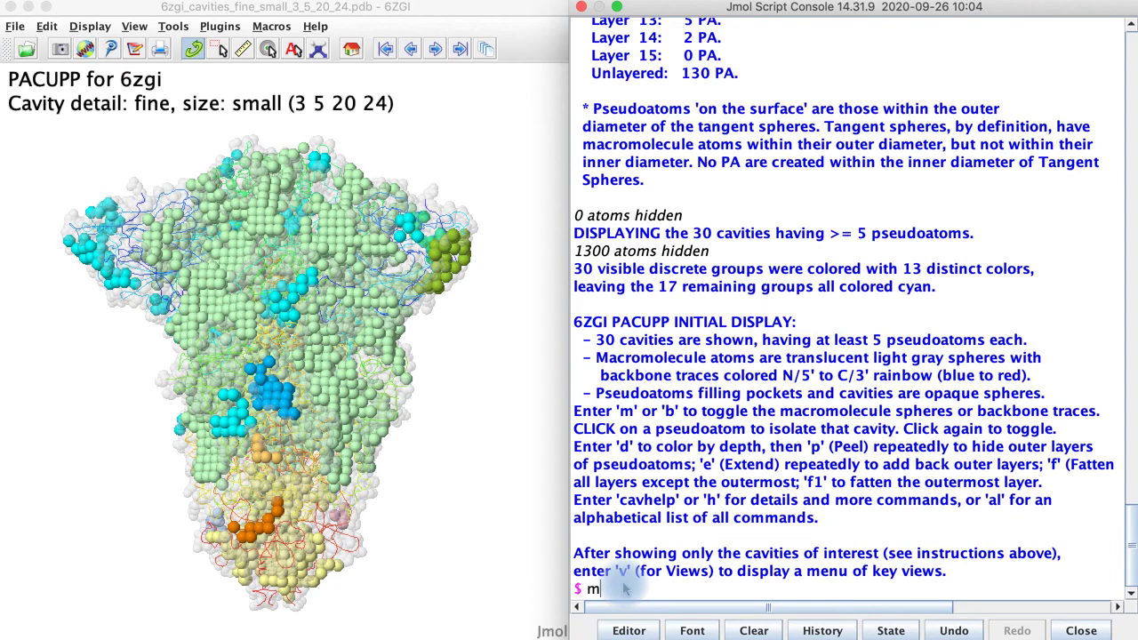
{"action": "type", "text": "m"}
{"action": "key", "text": "Return"}
{"action": "left_click", "coordinate": [464, 428]}
{"action": "left_click_drag", "start_coordinate": [463, 428], "coordinate": [360, 433]}
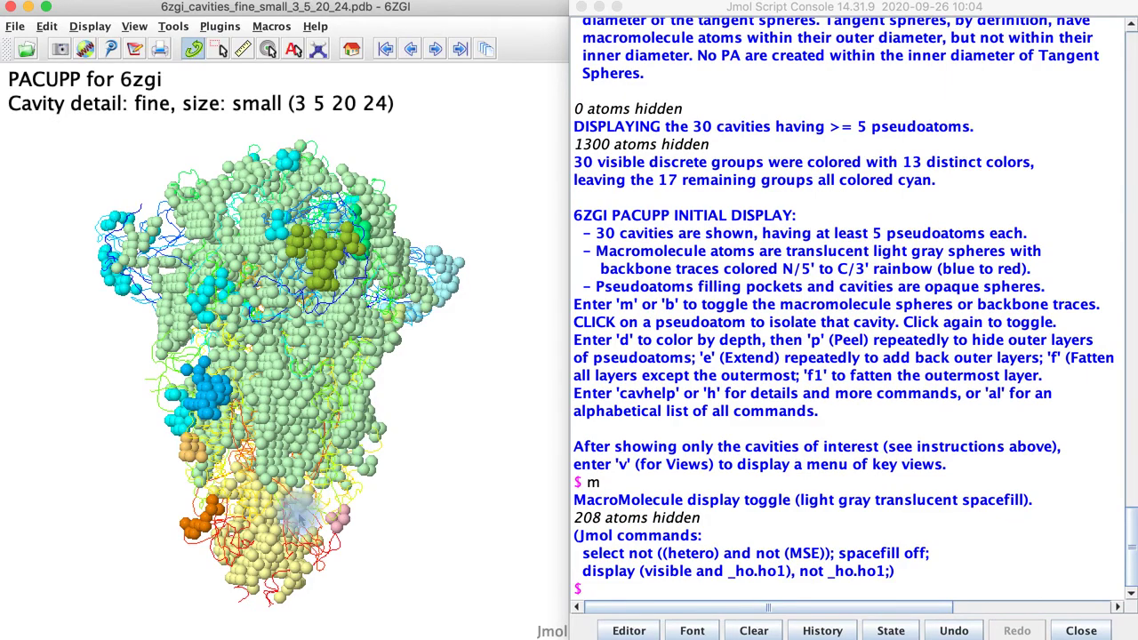
- Isolate the pale yellow cavity at the narrow end of the spike and color its pseudoatoms by depth with the console command "d"
{"action": "left_click", "coordinate": [266, 552]}
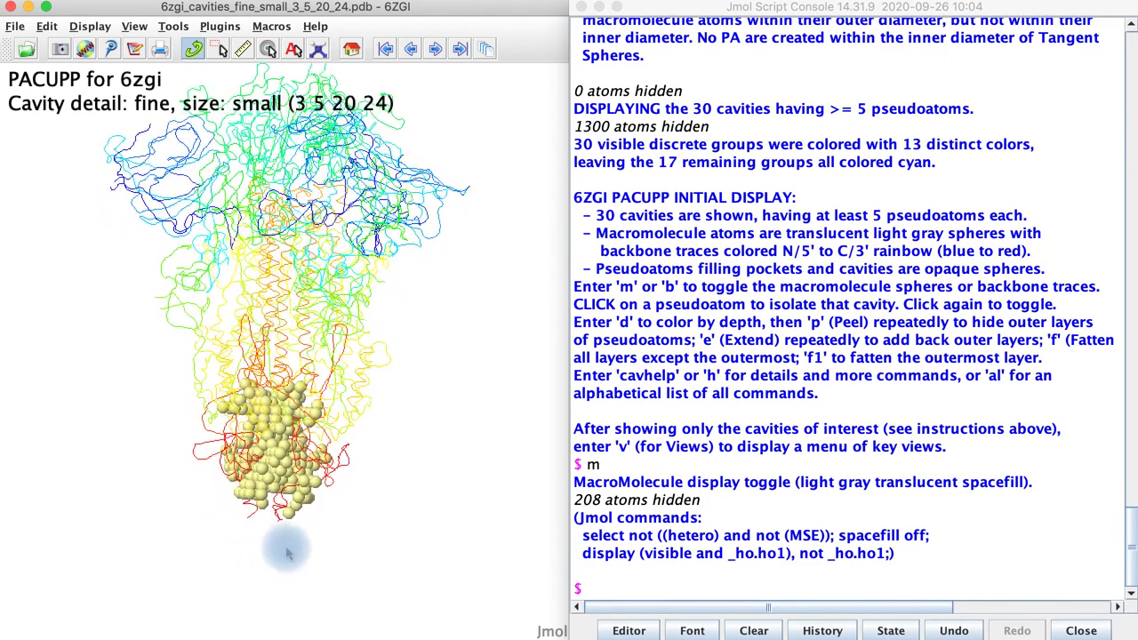
{"action": "scroll", "coordinate": [445, 466], "scroll_direction": "down", "scroll_amount": 5}
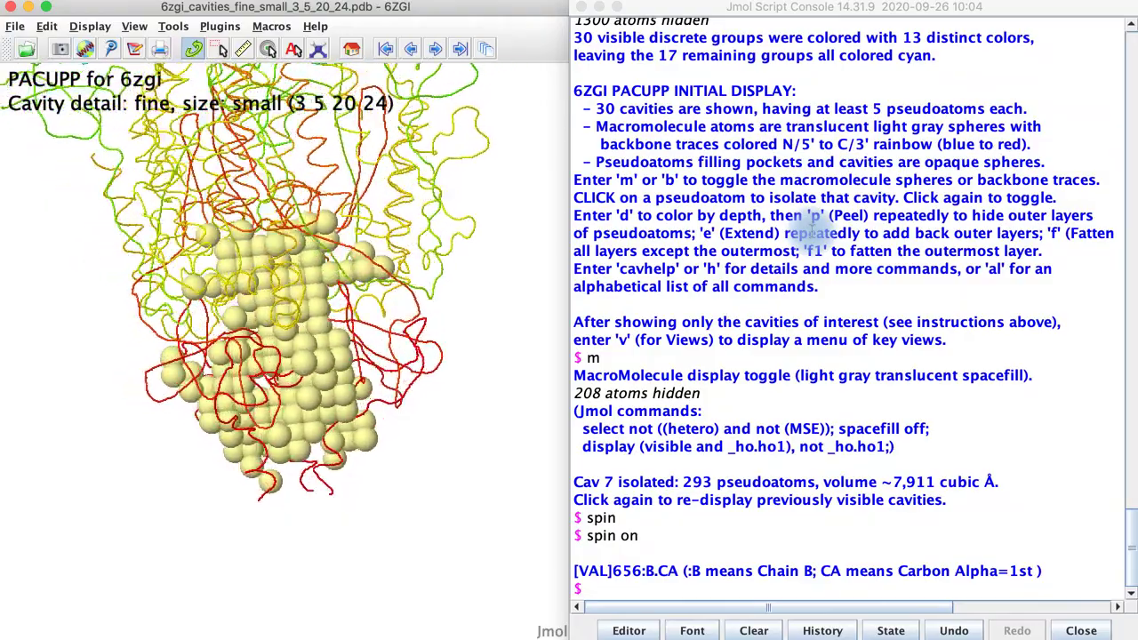
{"action": "left_click", "coordinate": [642, 590]}
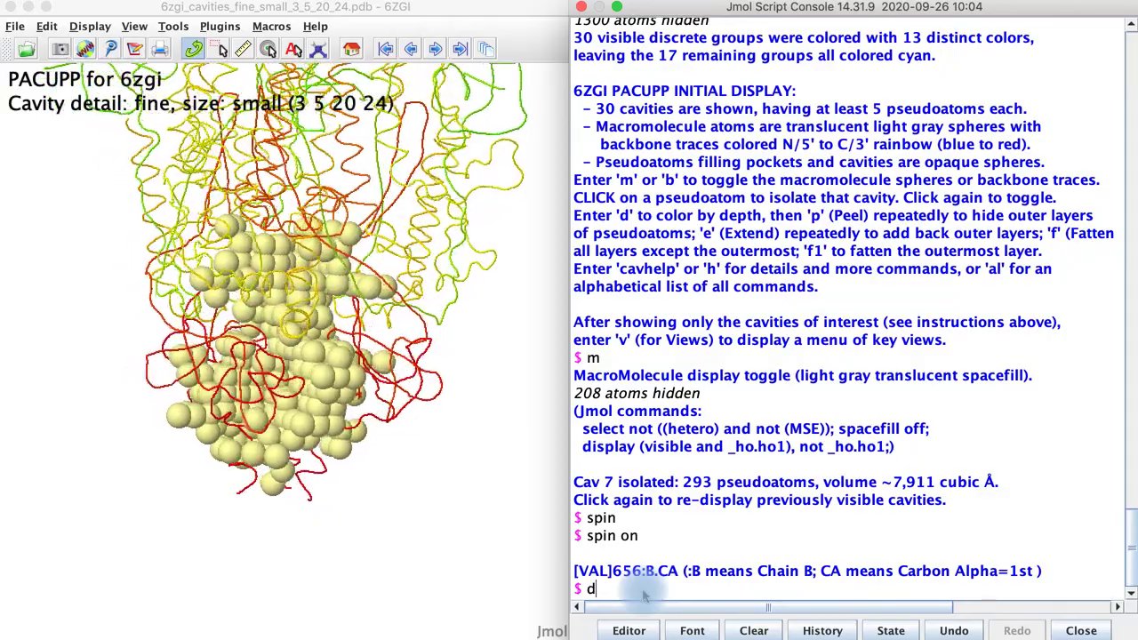
{"action": "type", "text": "d"}
{"action": "key", "text": "Return"}
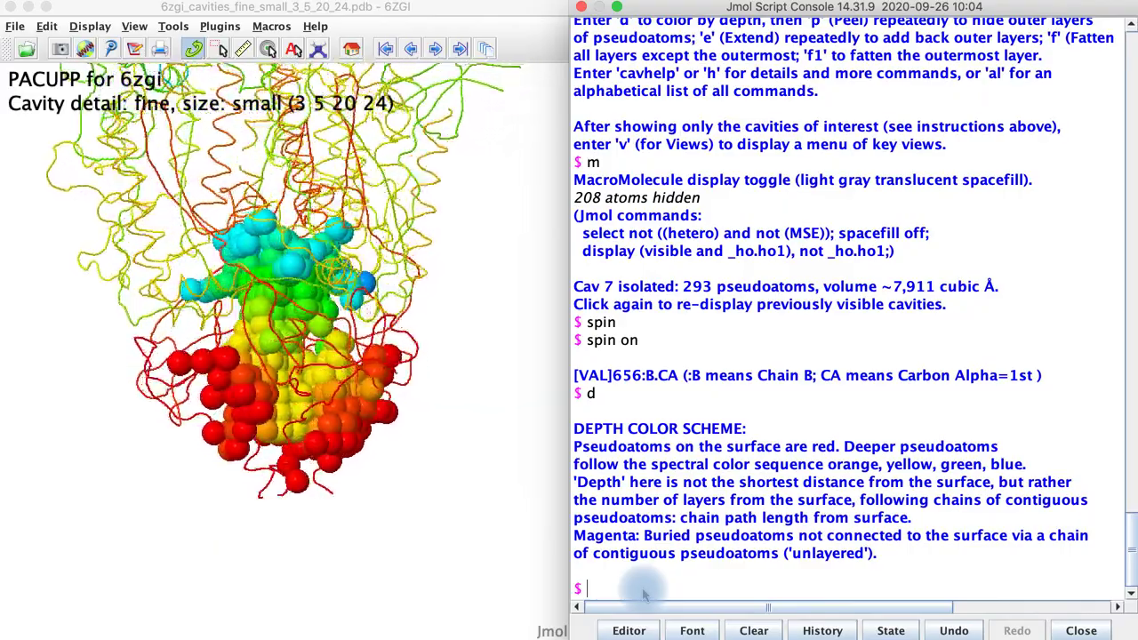
{"action": "left_click_drag", "start_coordinate": [329, 484], "coordinate": [307, 449]}
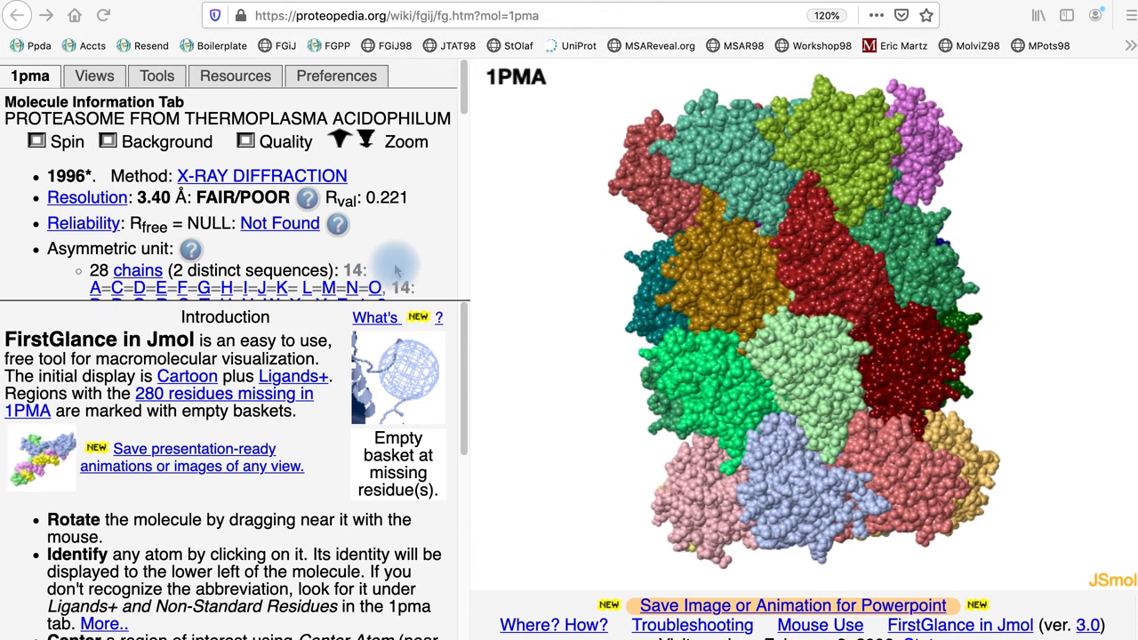
- Switch to FirstGlance in Jmol and show proteasome 1PMA in Slab mode at 10% thickness without hiding the back of the molecule
{"action": "scroll", "coordinate": [397, 271], "scroll_direction": "down", "scroll_amount": 3}
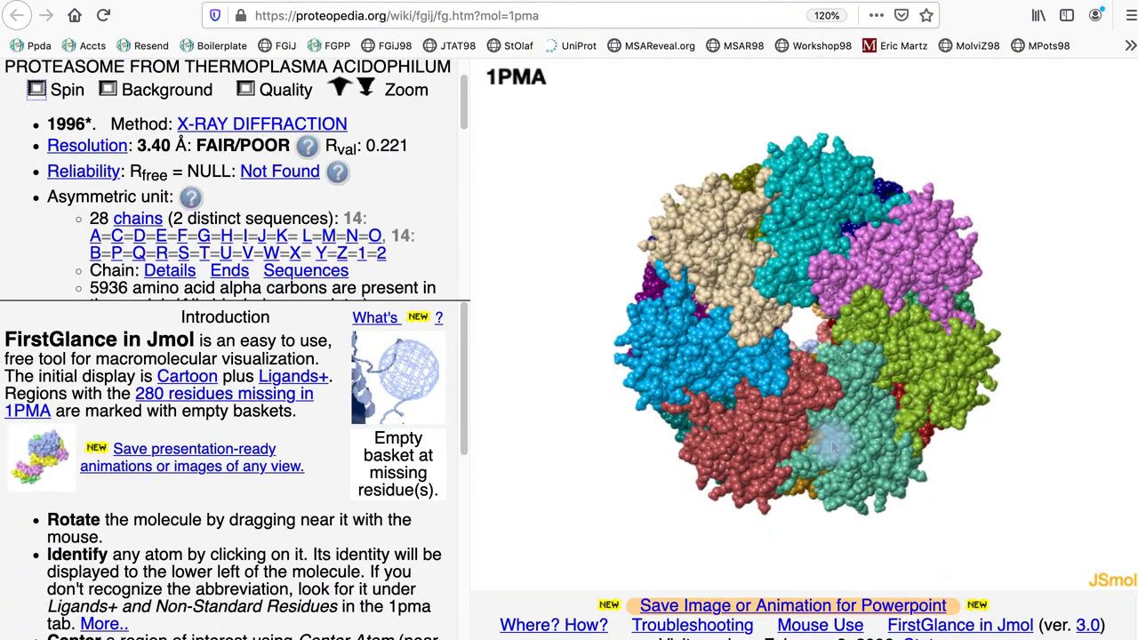
{"action": "left_click_drag", "start_coordinate": [869, 482], "coordinate": [832, 303]}
{"action": "left_click_drag", "start_coordinate": [803, 263], "coordinate": [917, 231]}
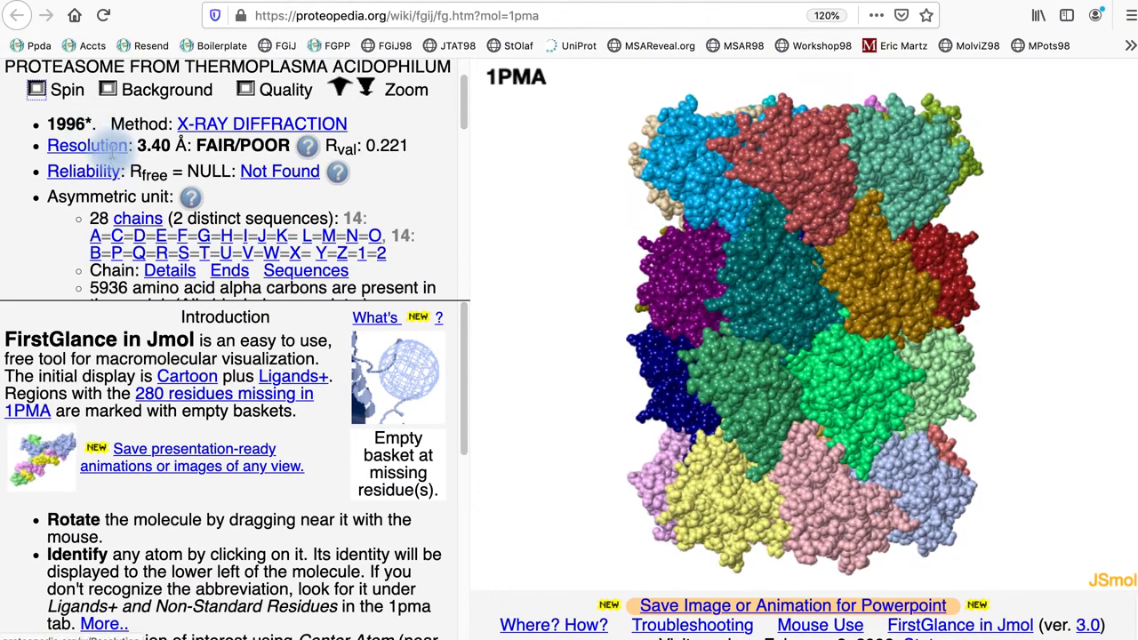
{"action": "scroll", "coordinate": [107, 153], "scroll_direction": "up", "scroll_amount": 2}
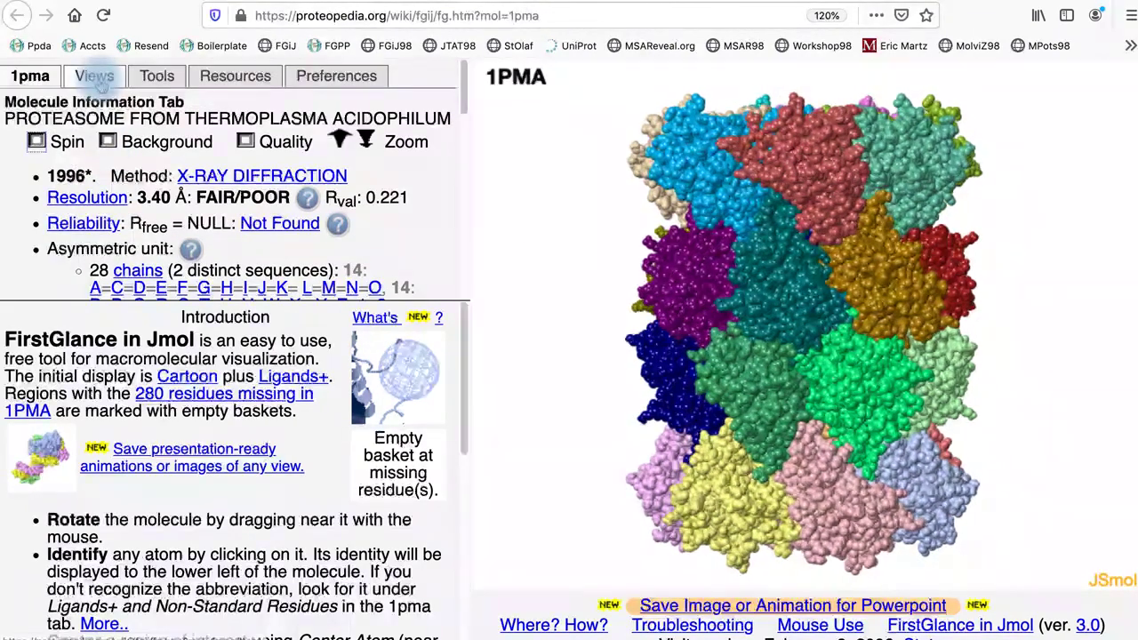
{"action": "left_click", "coordinate": [96, 79]}
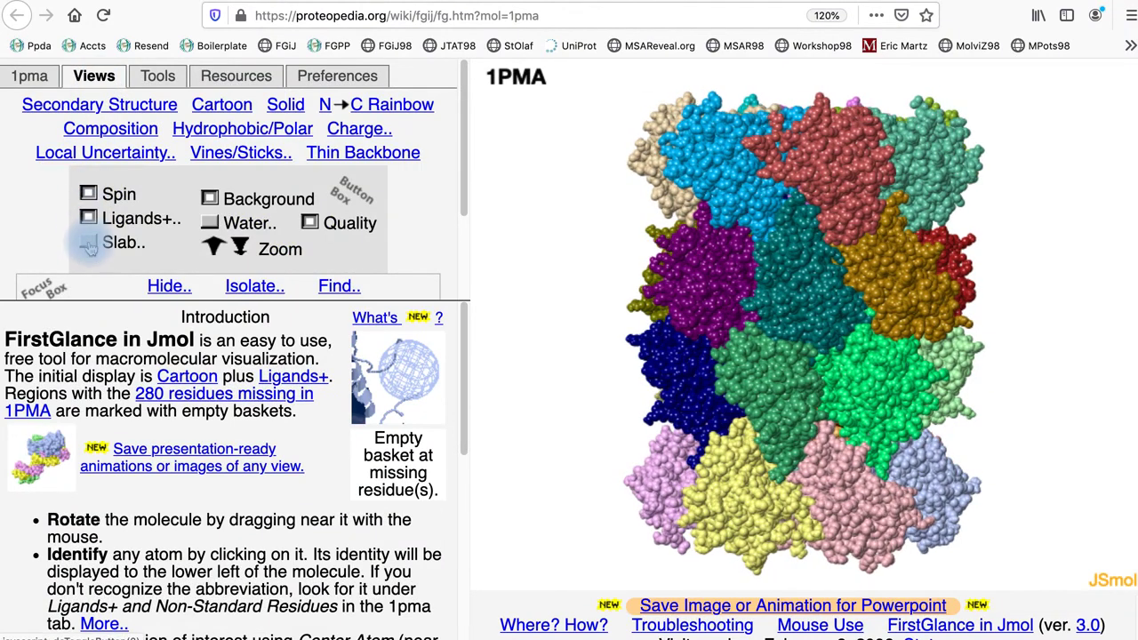
{"action": "left_click", "coordinate": [88, 243]}
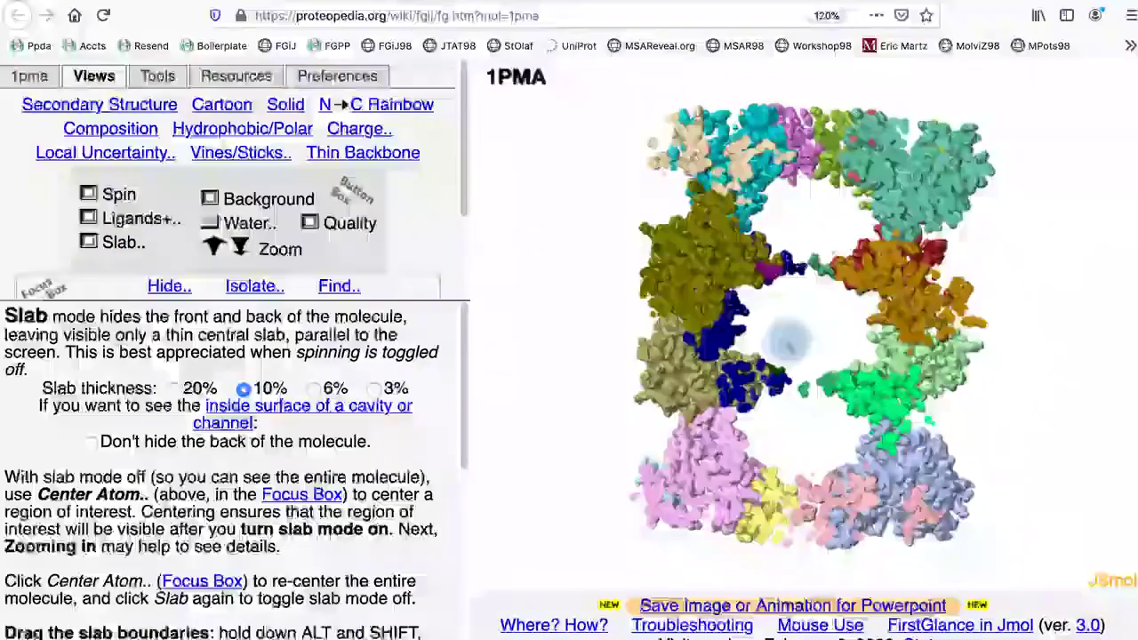
{"action": "left_click", "coordinate": [243, 389]}
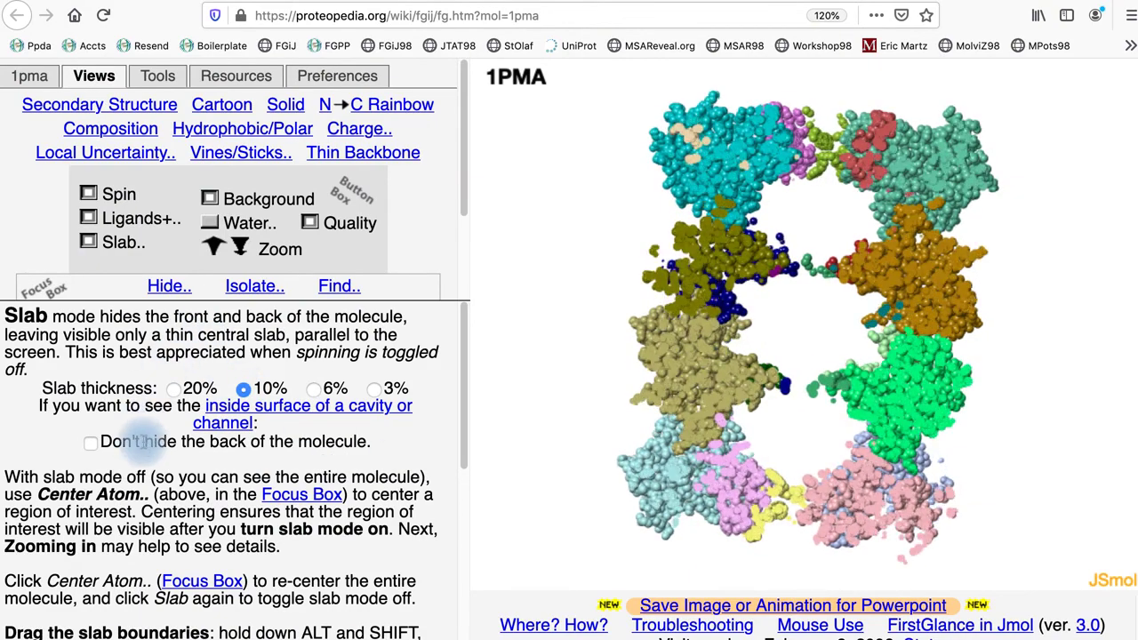
{"action": "left_click", "coordinate": [91, 443]}
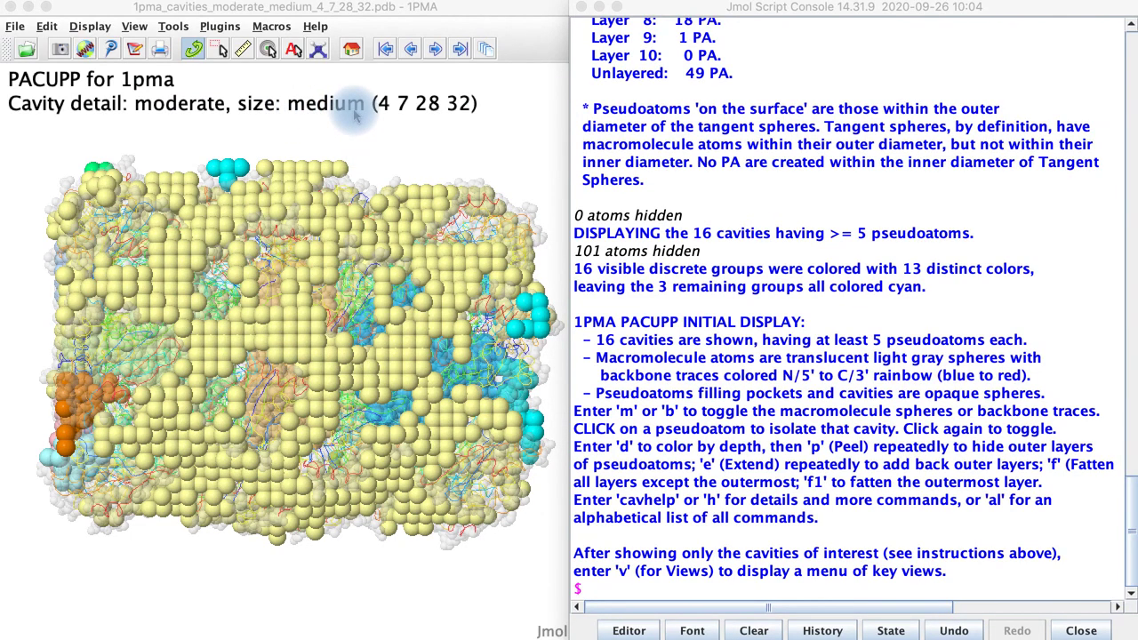
- Switch to the Jmol PACUPP display of 1PMA and isolate the blue cavity at the center of the barrel's end
{"action": "left_click", "coordinate": [401, 251]}
{"action": "left_click_drag", "start_coordinate": [402, 251], "coordinate": [166, 273]}
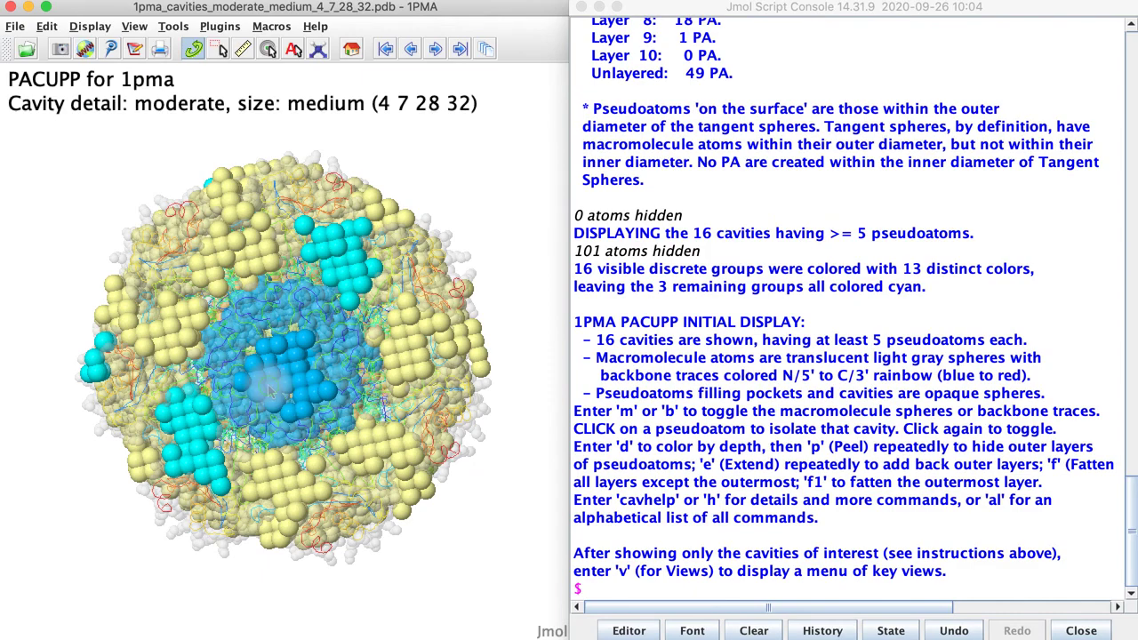
{"action": "left_click", "coordinate": [269, 390]}
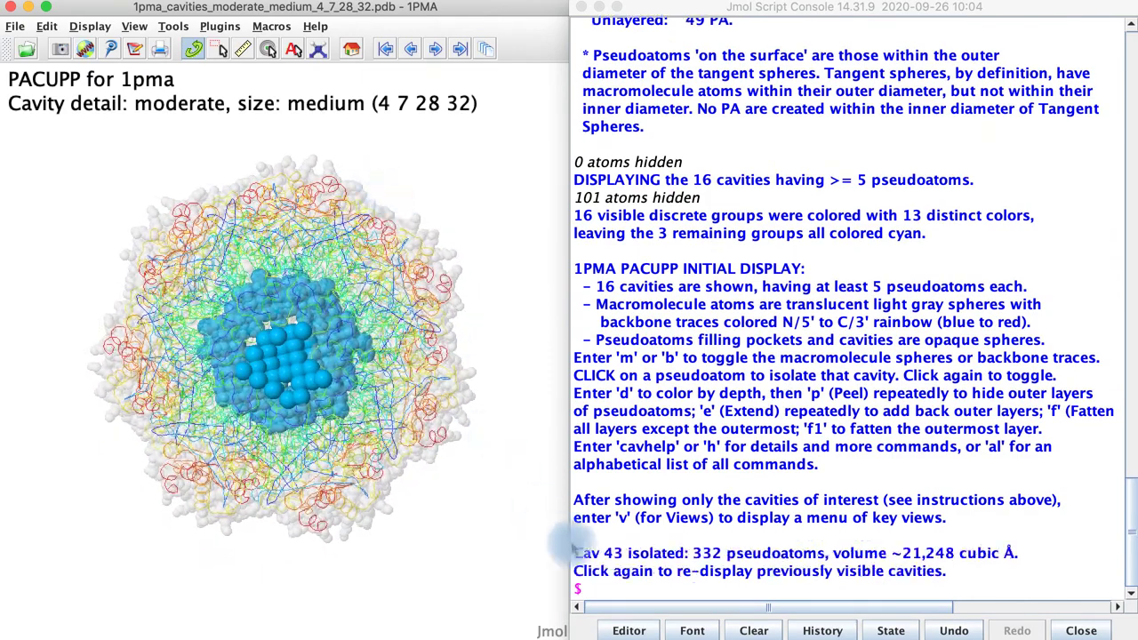
- Hide the proteasome's translucent macromolecule spheres with the console command "m" and inspect the isolated blue cavity from the side
{"action": "left_click", "coordinate": [627, 594]}
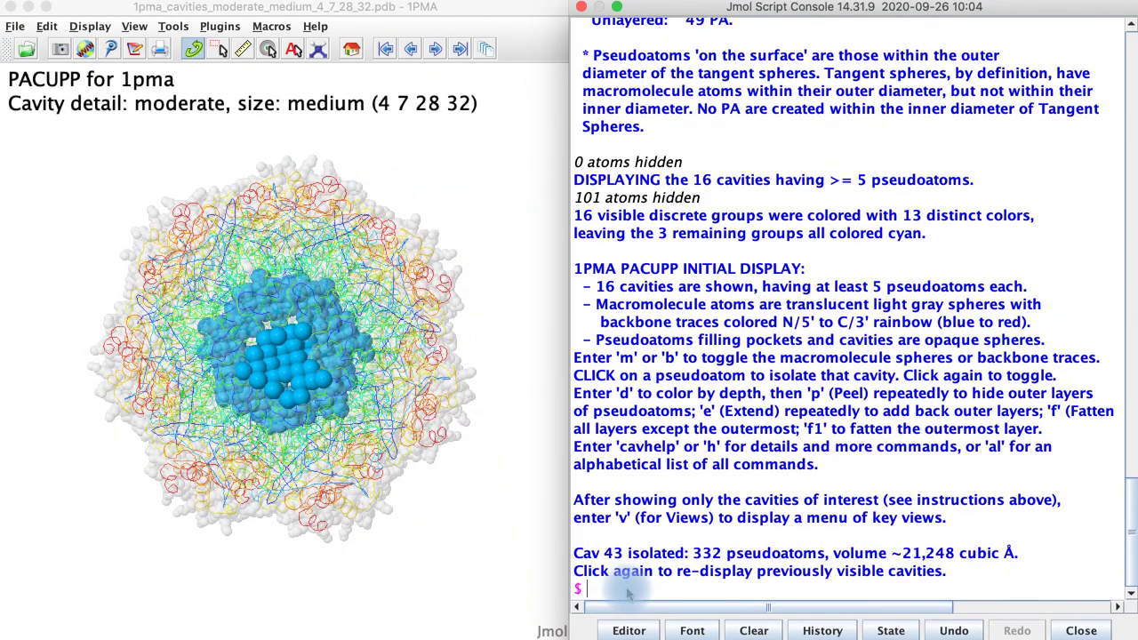
{"action": "type", "text": "m"}
{"action": "key", "text": "Return"}
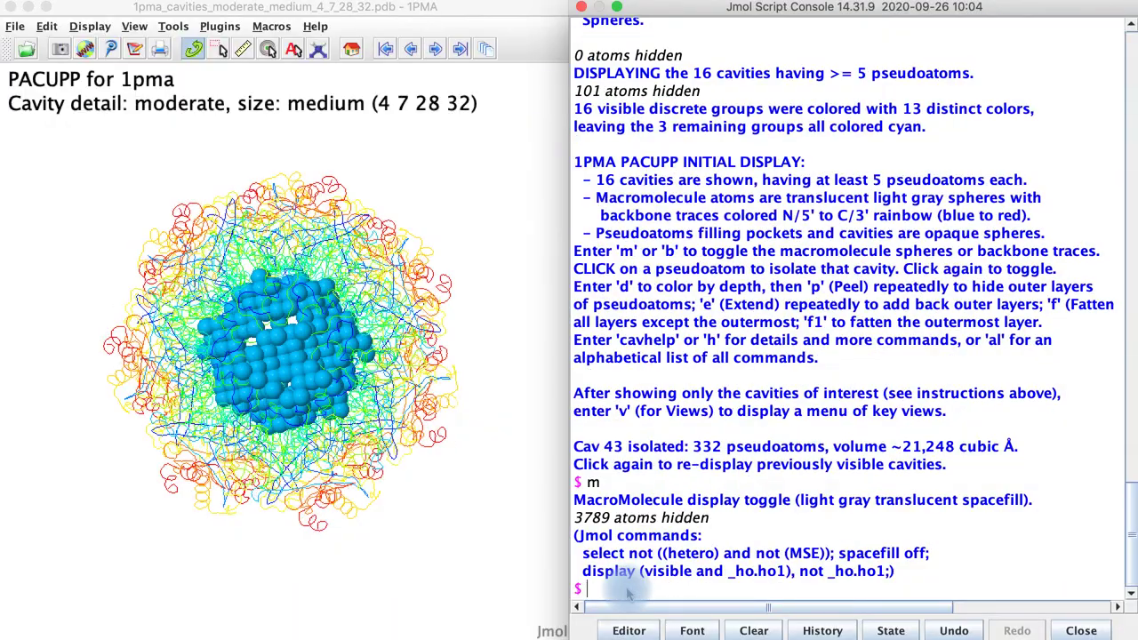
{"action": "left_click_drag", "start_coordinate": [516, 473], "coordinate": [430, 398]}
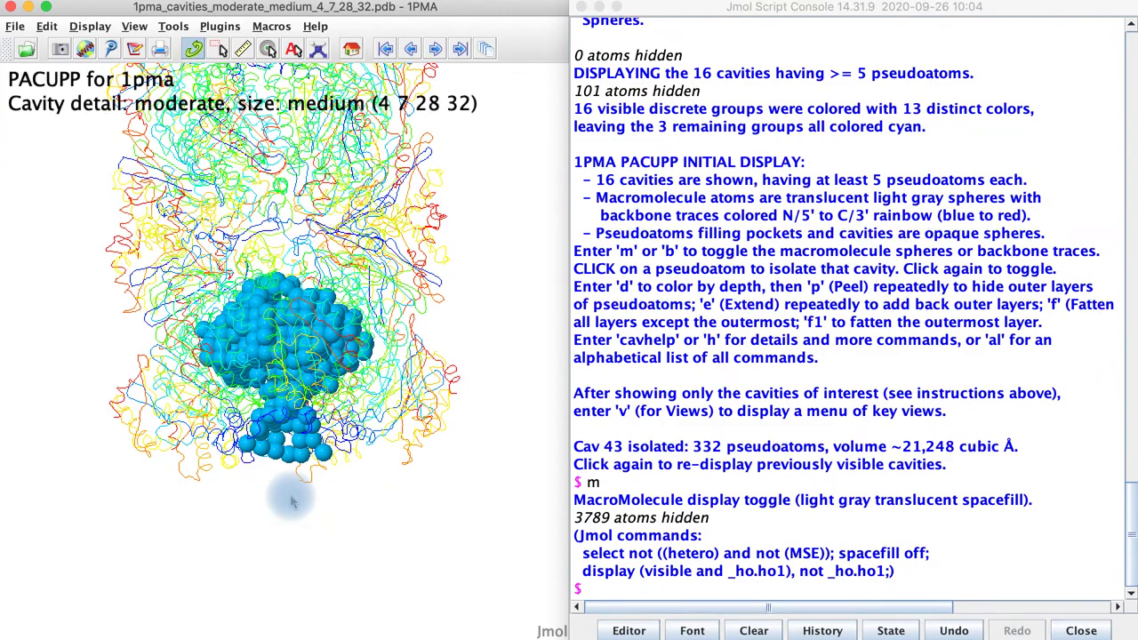
- Re-display the previously visible cavities and isolate the pale green central cavity at the barrel's opposite end
{"action": "left_click", "coordinate": [278, 452]}
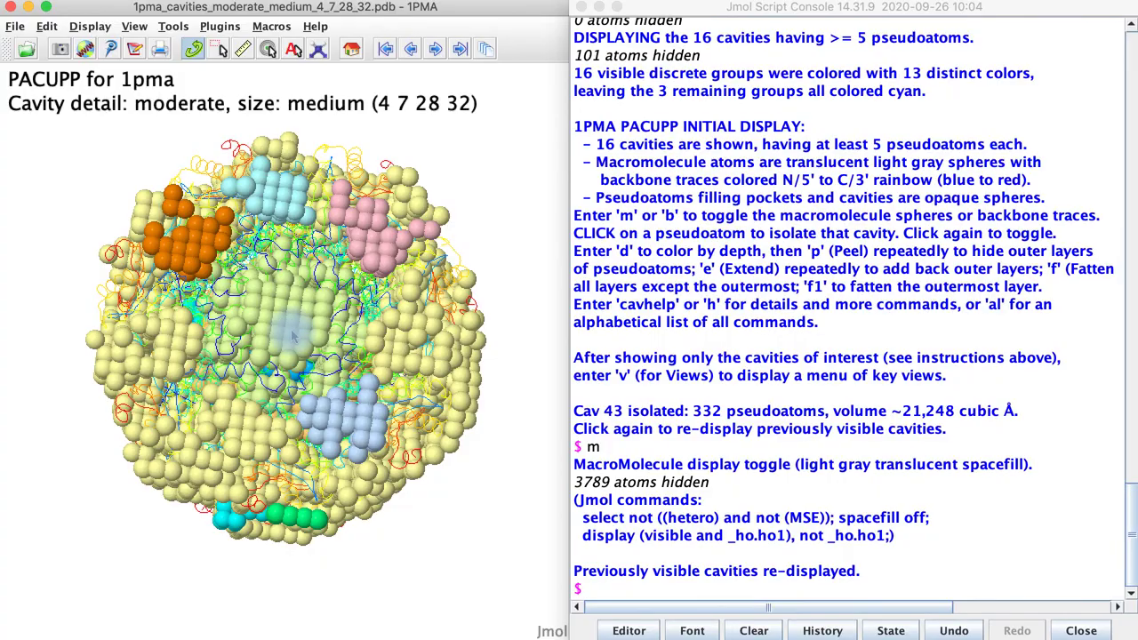
{"action": "left_click", "coordinate": [295, 335]}
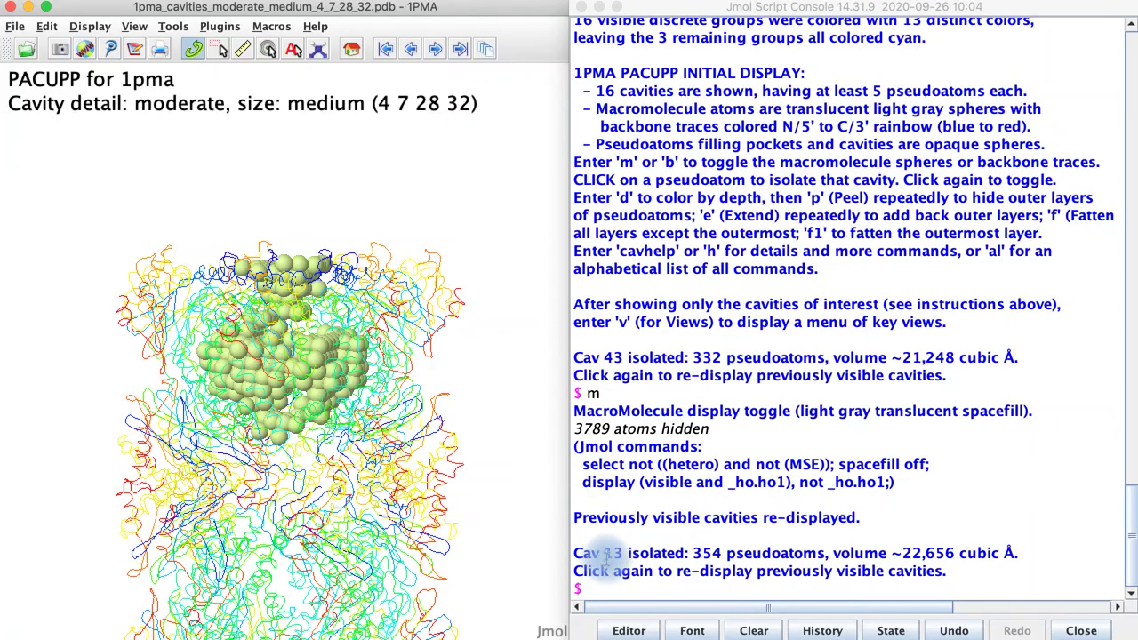
- Identify backbone atoms overlapping the isolated green cavity and re-display all previously visible cavities of the proteasome
{"action": "left_click", "coordinate": [265, 372]}
{"action": "left_click", "coordinate": [265, 372]}
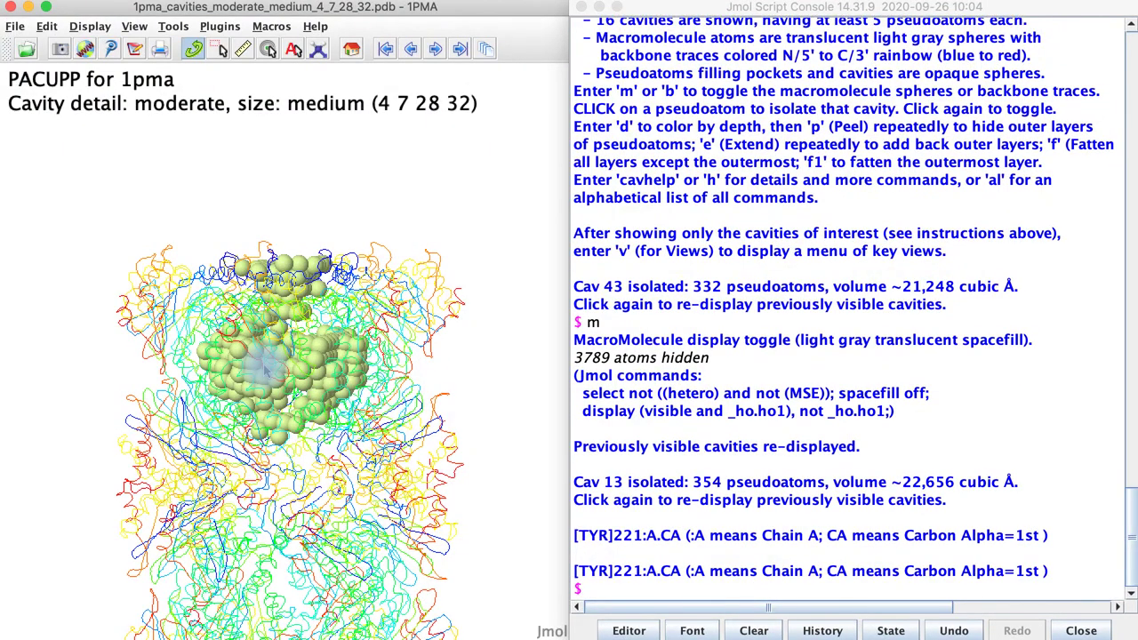
{"action": "left_click", "coordinate": [281, 357]}
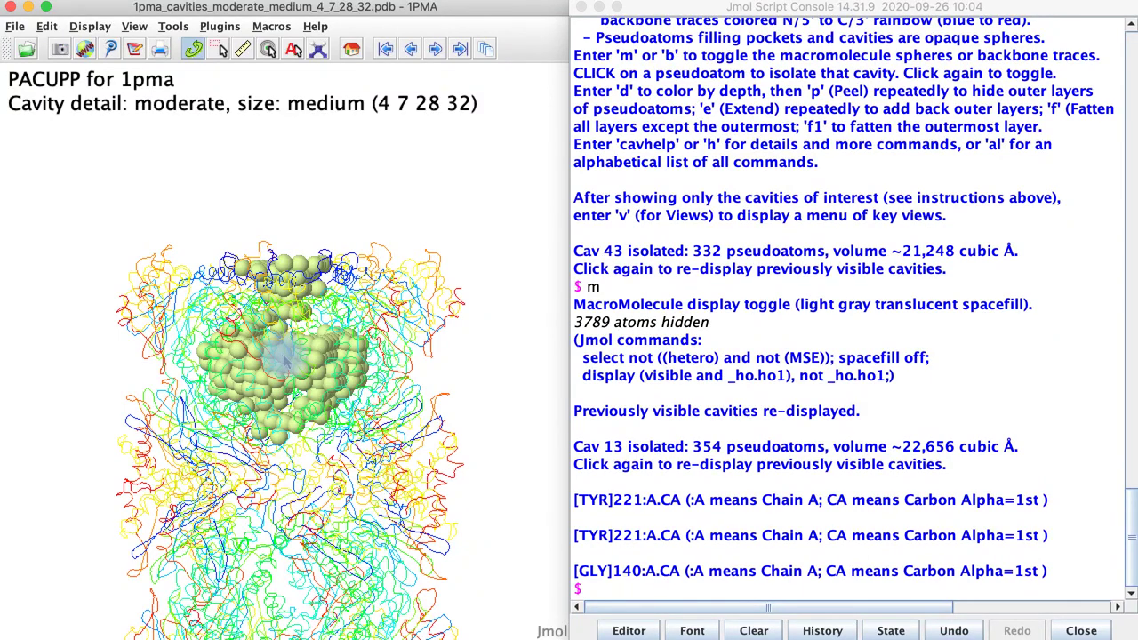
{"action": "left_click", "coordinate": [315, 363]}
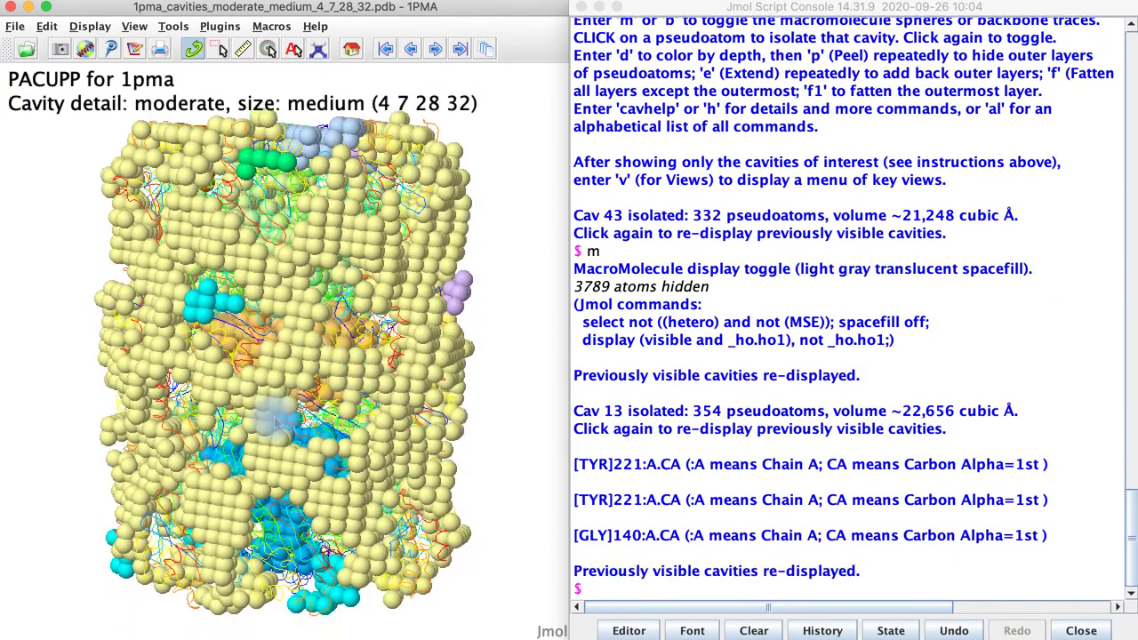
- Turn the proteasome barrel slightly and slab it with the console command "s" to inspect the three central cavities in cross-section
{"action": "left_click_drag", "start_coordinate": [280, 423], "coordinate": [392, 407]}
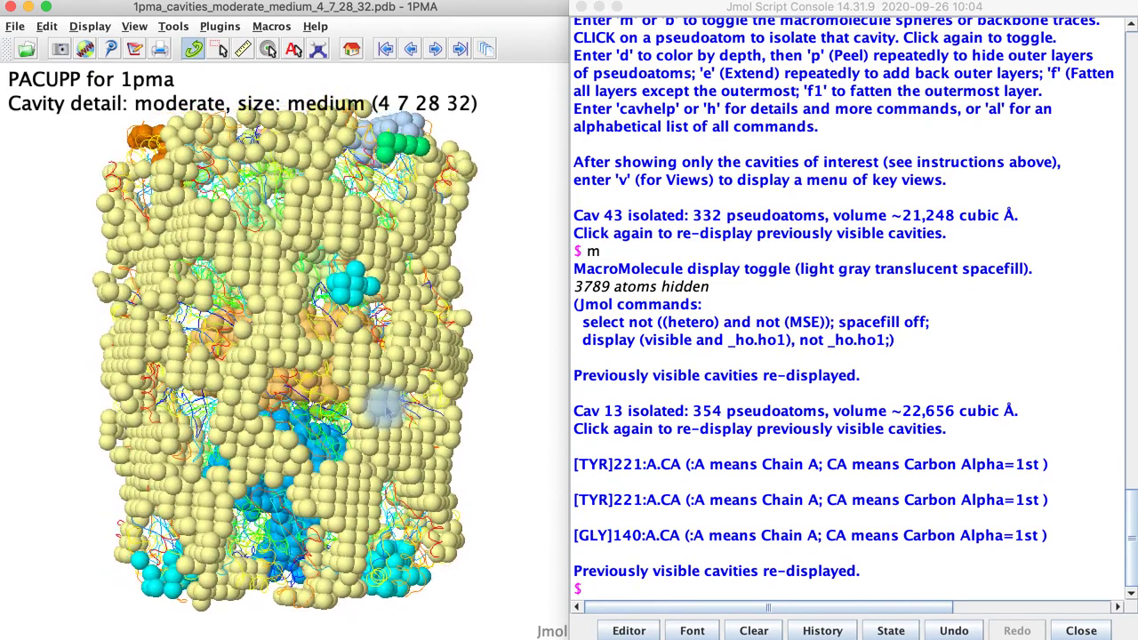
{"action": "left_click", "coordinate": [610, 594]}
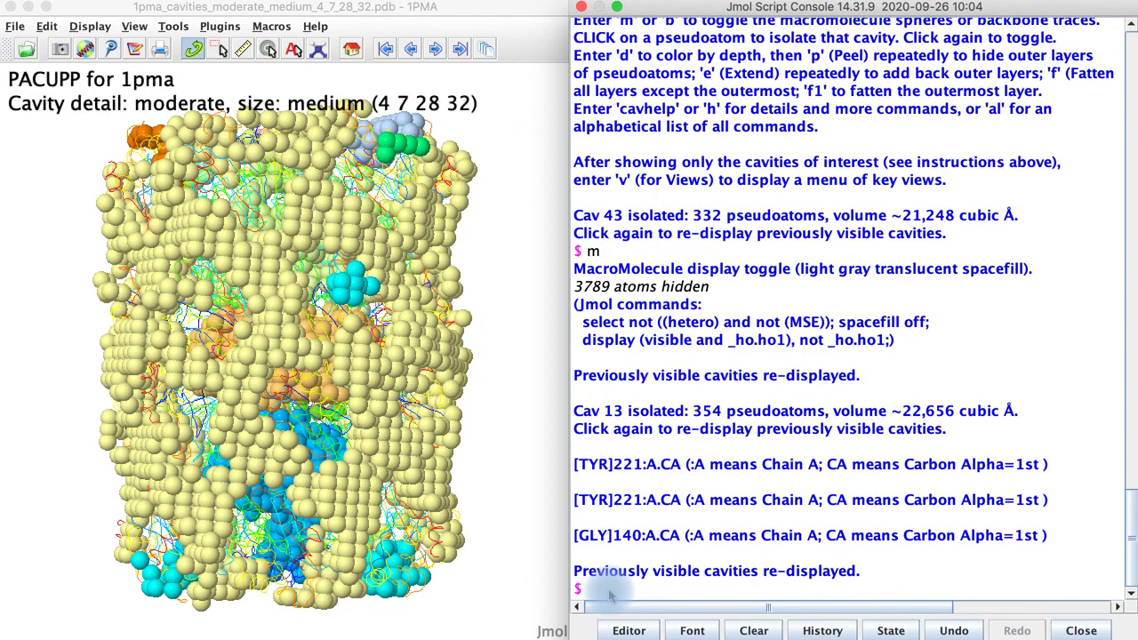
{"action": "type", "text": "s"}
{"action": "key", "text": "Return"}
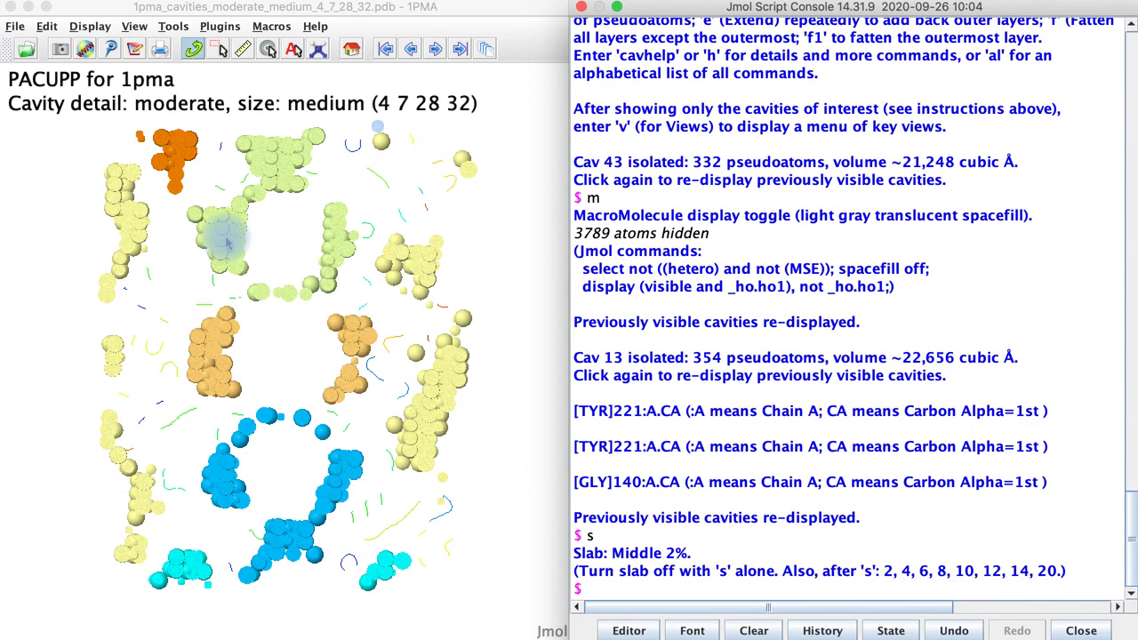
{"action": "mouse_move", "coordinate": [227, 241]}
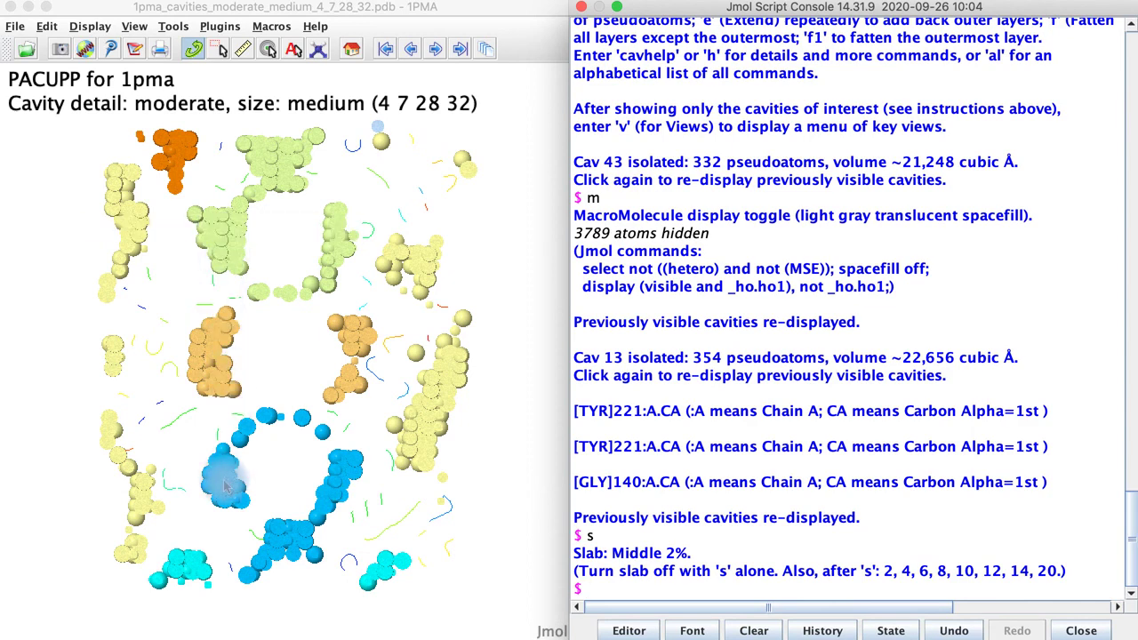
{"action": "mouse_move", "coordinate": [227, 486]}
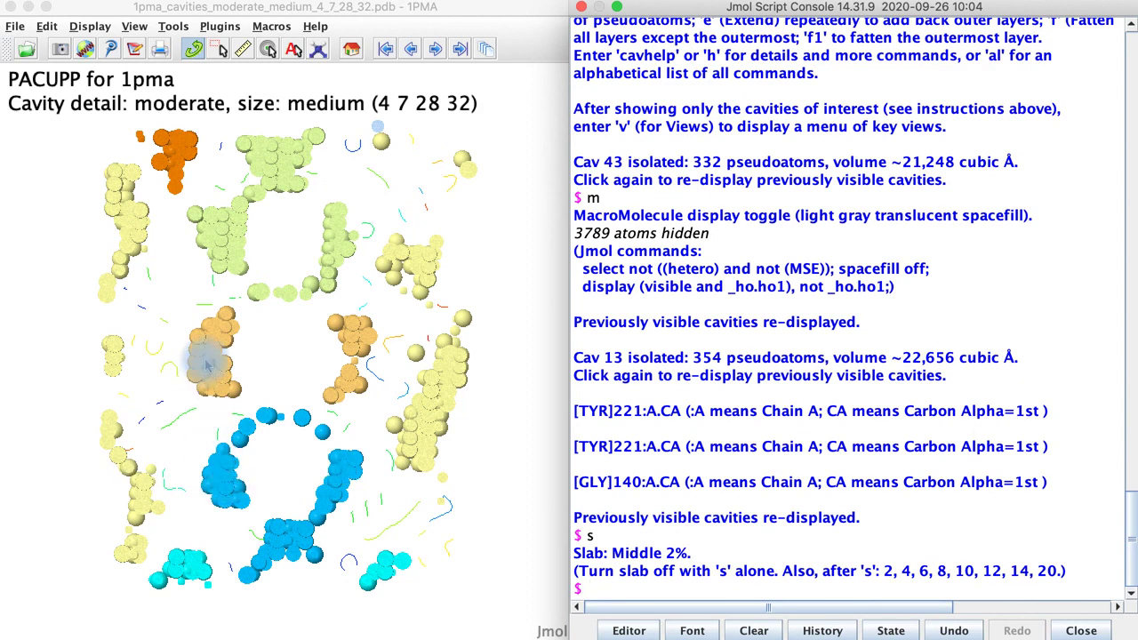
{"action": "mouse_move", "coordinate": [205, 364]}
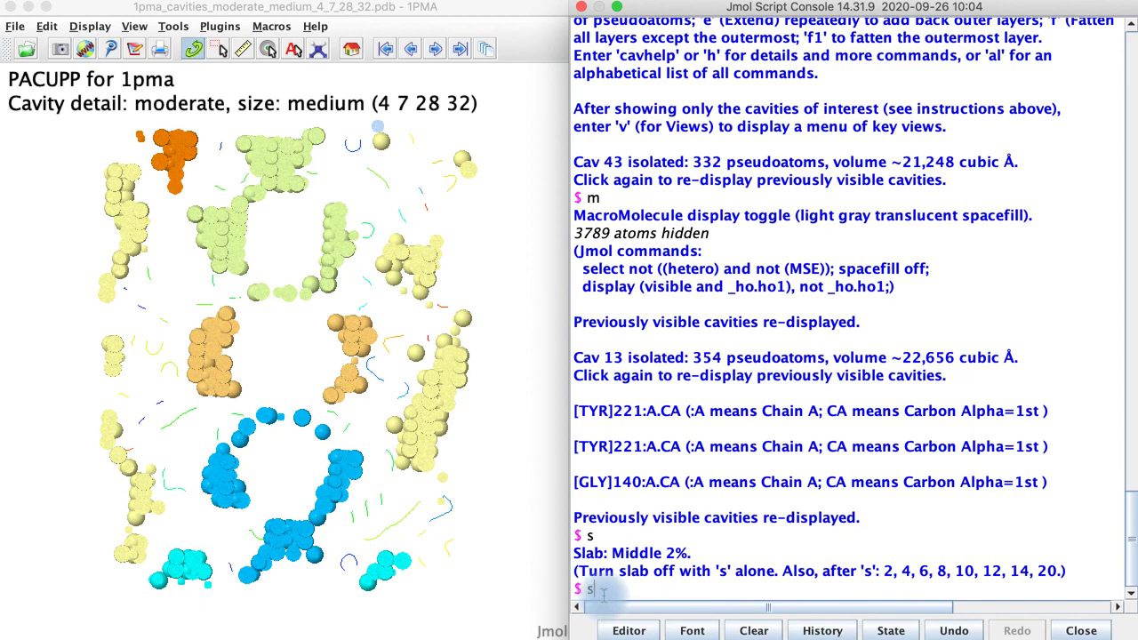
- Turn the slab off and display only cavities 13, 24 and 43 with "cav 13 24 43", inspecting them from the side
{"action": "key", "text": "Return"}
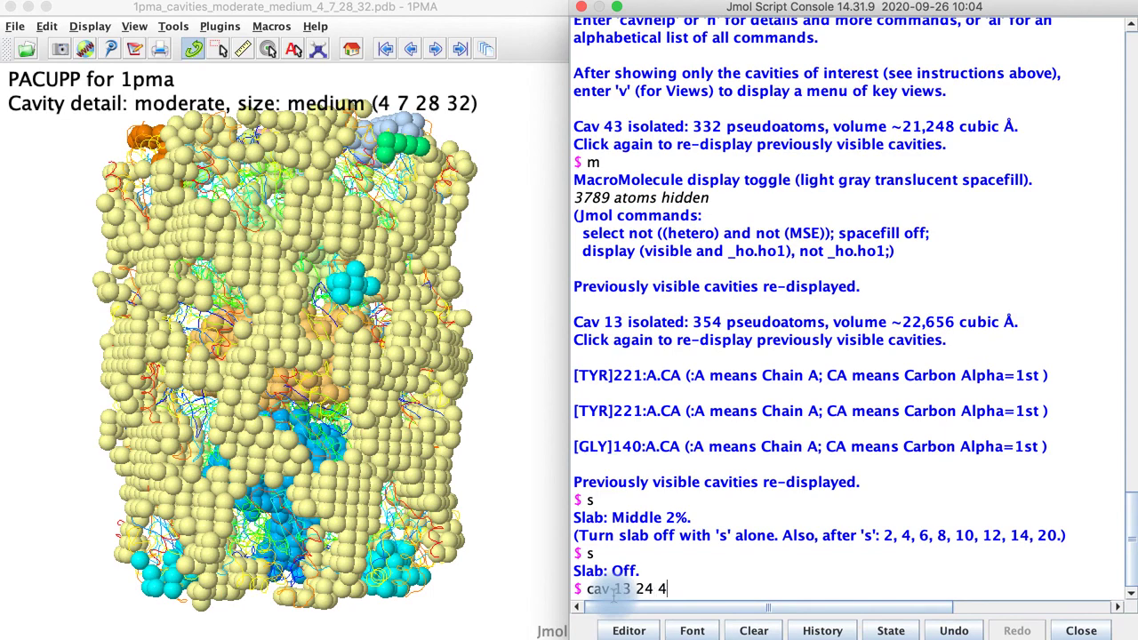
{"action": "key", "text": "Return"}
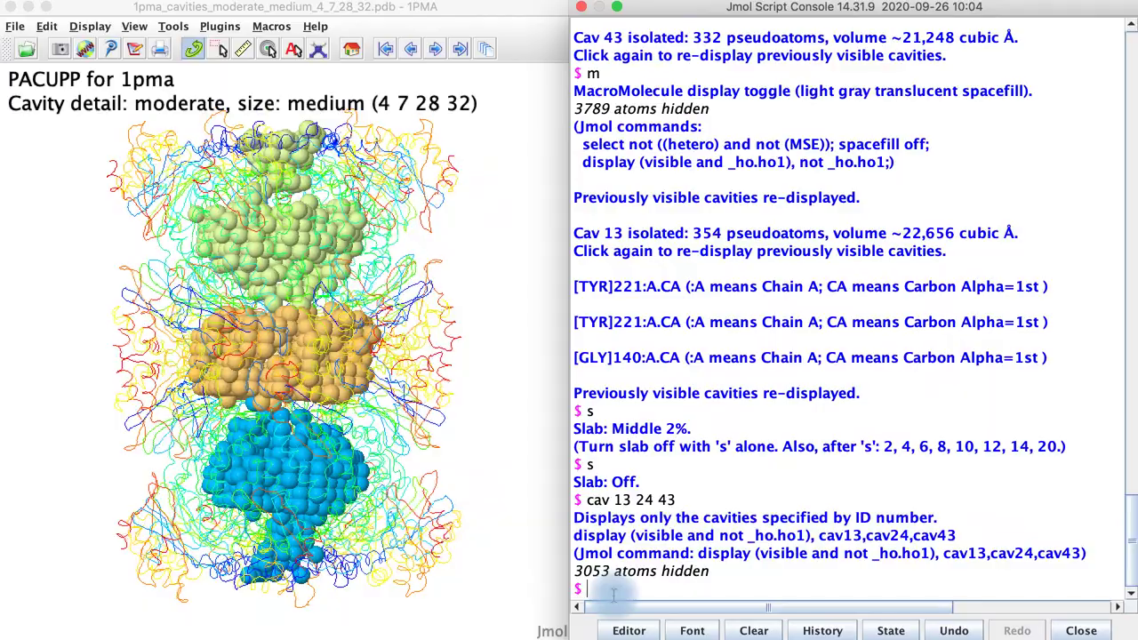
{"action": "left_click_drag", "start_coordinate": [249, 356], "coordinate": [332, 371]}
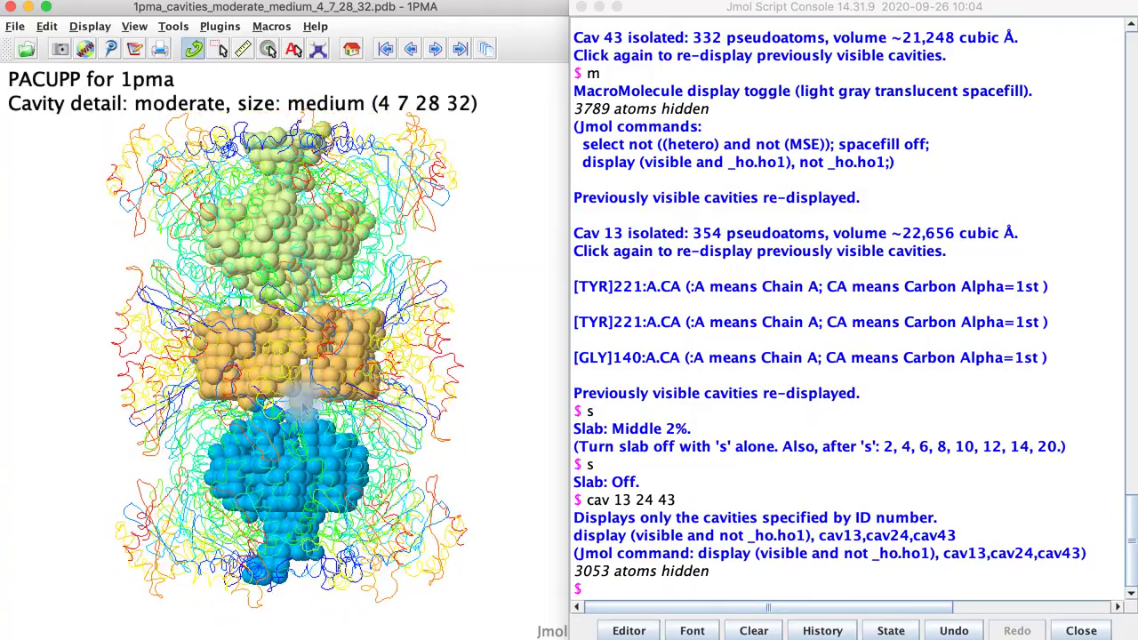
{"action": "left_click_drag", "start_coordinate": [290, 457], "coordinate": [282, 461]}
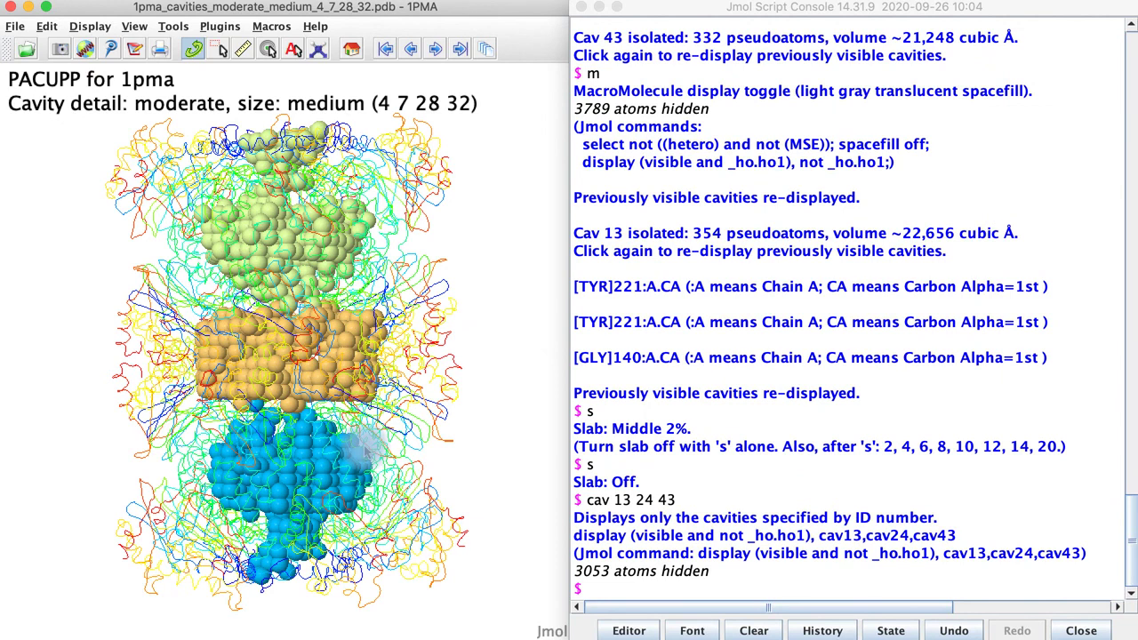
- View the three remaining central cavities in cross-section with the console command "s", and turn the slab off again
{"action": "left_click", "coordinate": [610, 593]}
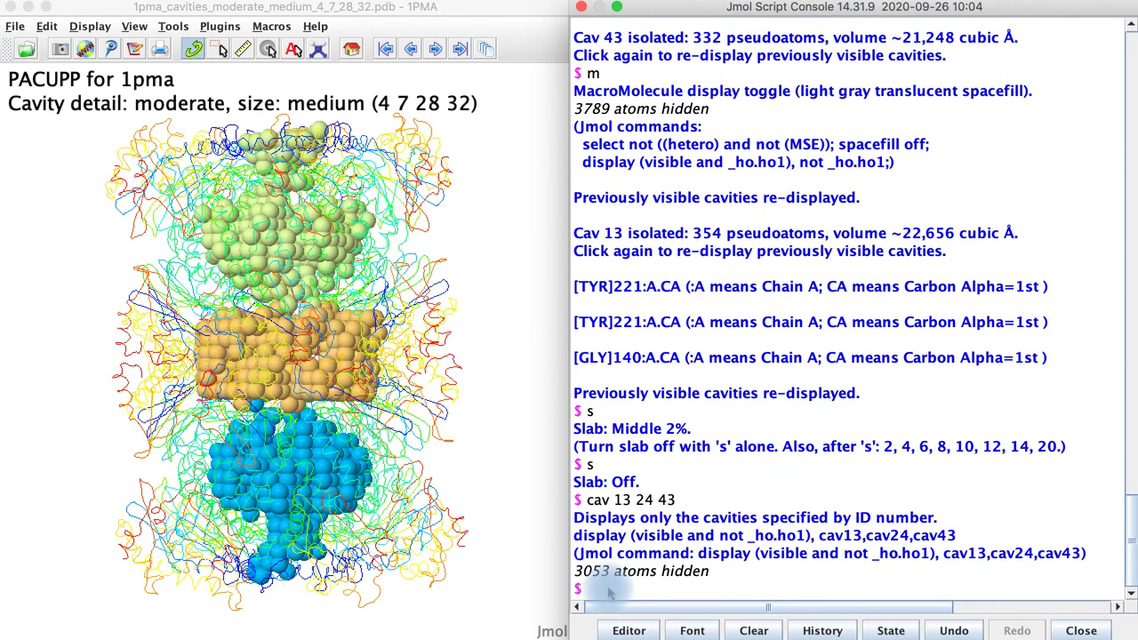
{"action": "type", "text": "s"}
{"action": "key", "text": "Return"}
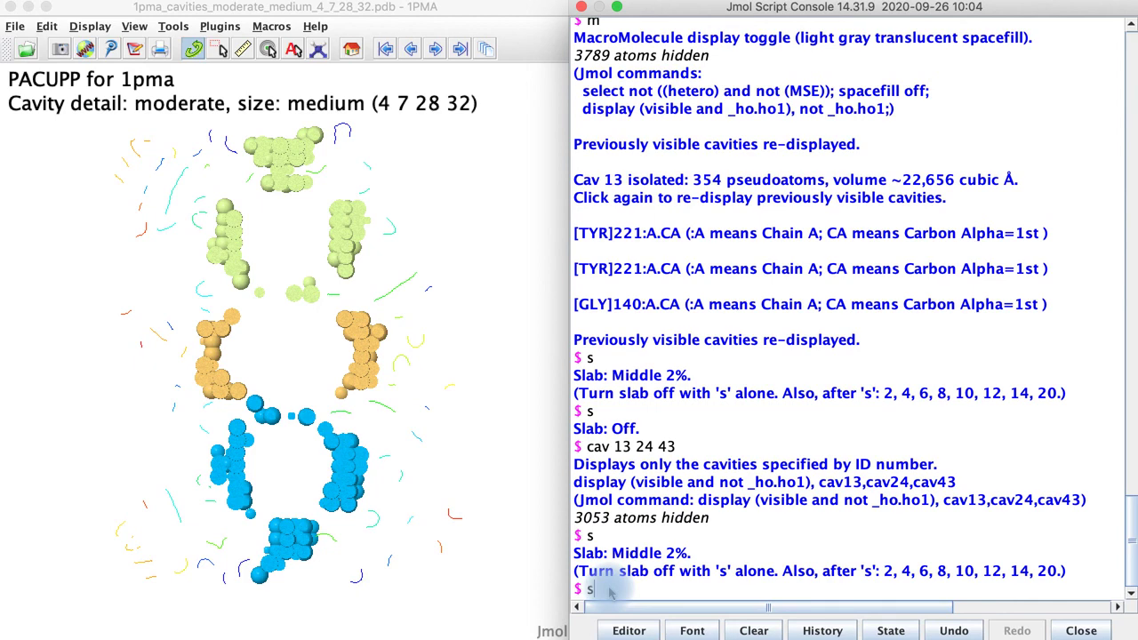
{"action": "key", "text": "Return"}
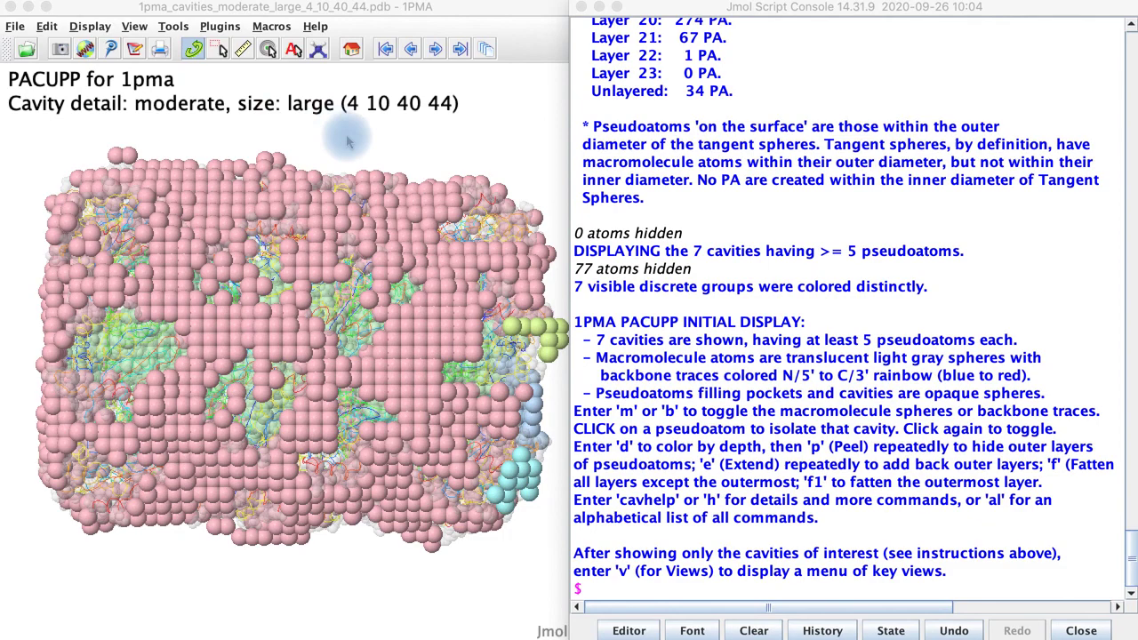
- In the large-cavity PACUPP display of 1PMA, isolate the green central cavity at the barrel's end and view it from the side
{"action": "left_click", "coordinate": [518, 287]}
{"action": "left_click_drag", "start_coordinate": [519, 286], "coordinate": [269, 283]}
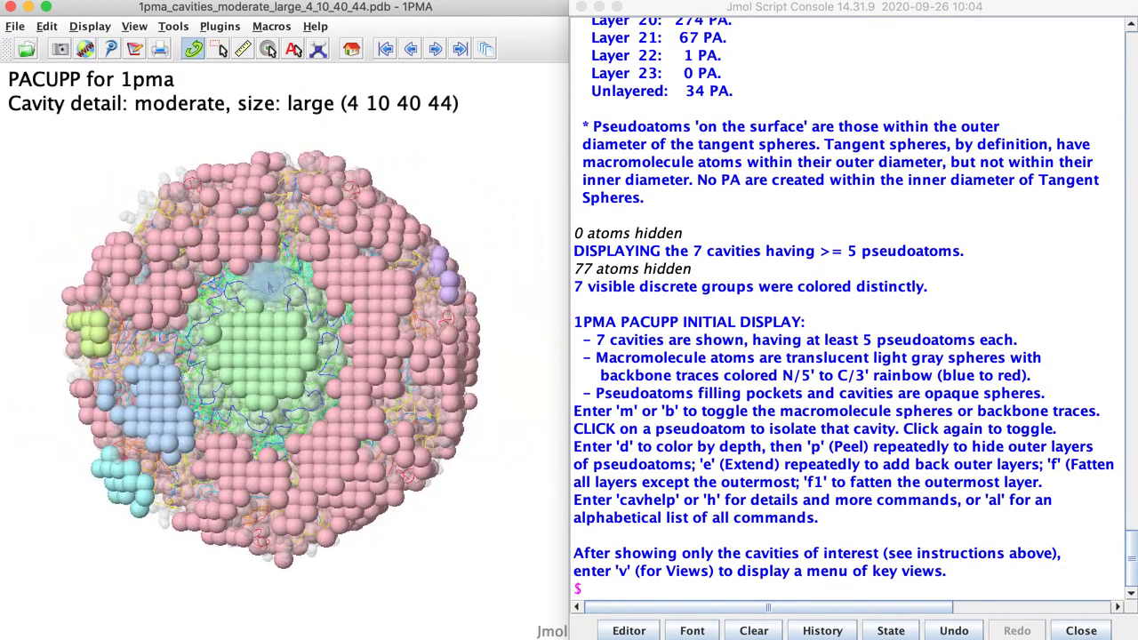
{"action": "left_click", "coordinate": [276, 336]}
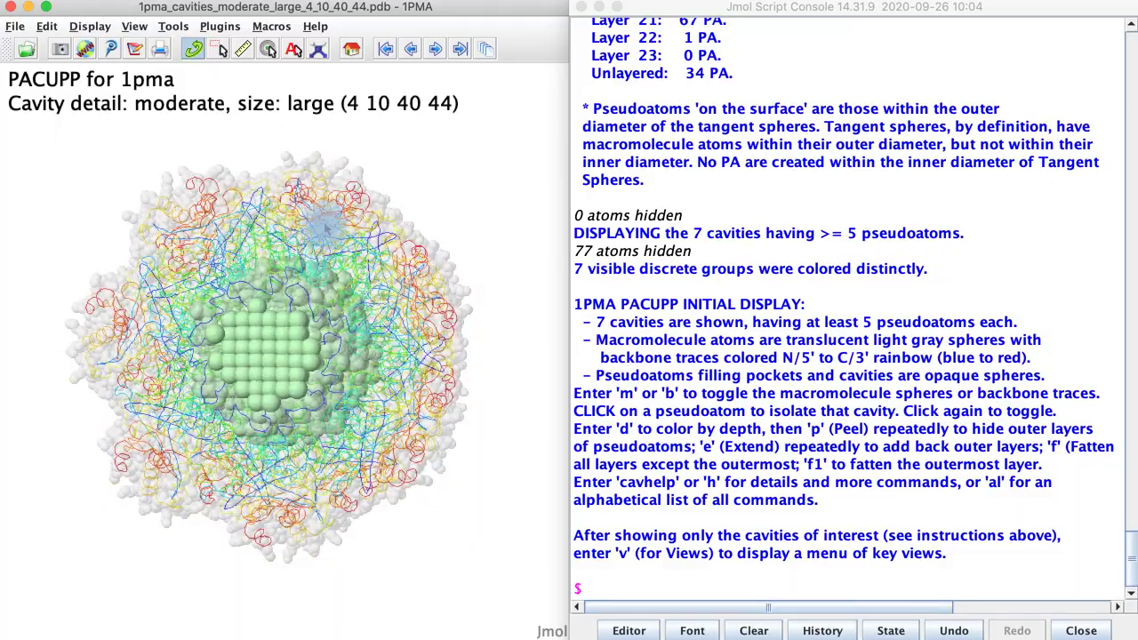
{"action": "mouse_move", "coordinate": [358, 422]}
{"action": "left_mouse_down"}
{"action": "mouse_move", "coordinate": [296, 449]}
{"action": "mouse_move", "coordinate": [320, 460]}
{"action": "mouse_move", "coordinate": [338, 433]}
{"action": "left_mouse_up"}
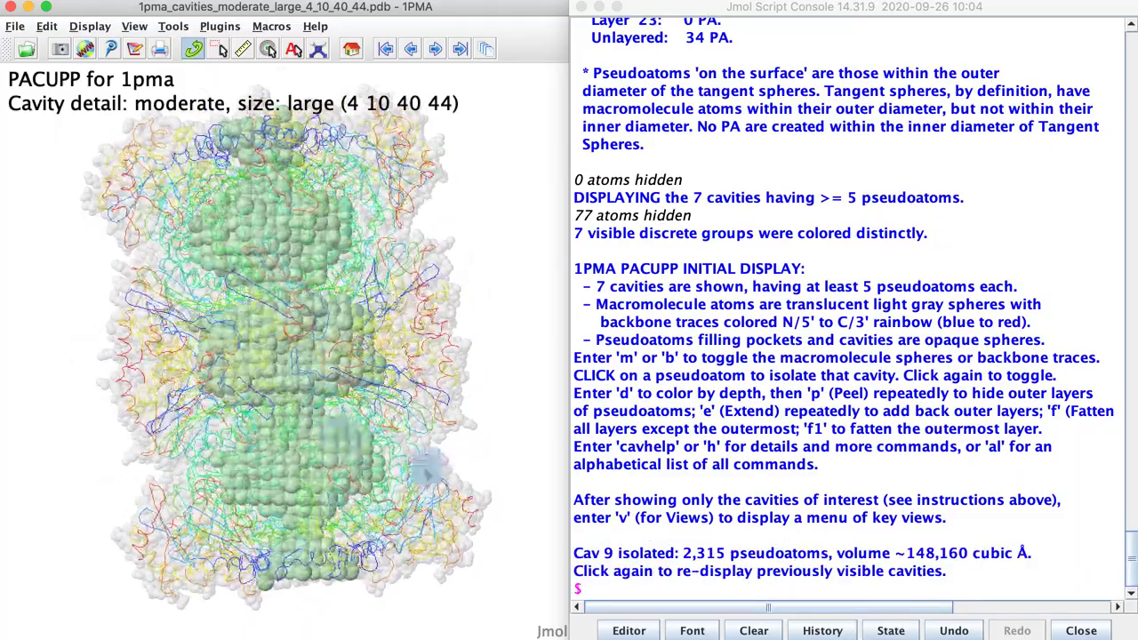
- Hide the translucent macromolecule spheres around the isolated large central cavity with "m" and inspect its shape from the side
{"action": "left_click", "coordinate": [616, 586]}
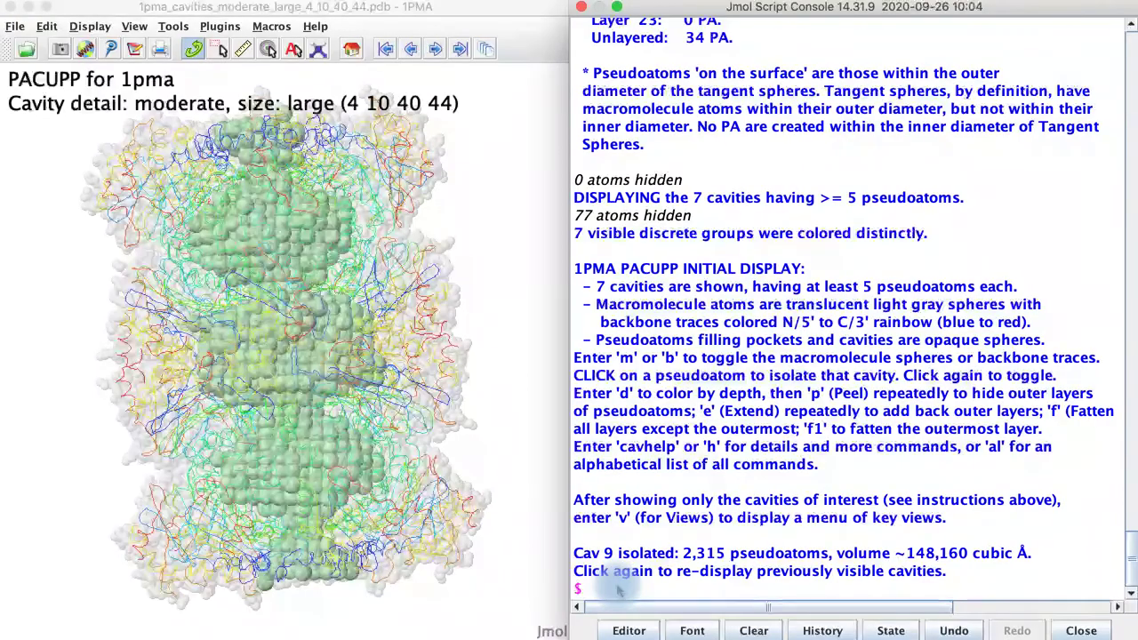
{"action": "type", "text": "m"}
{"action": "key", "text": "Return"}
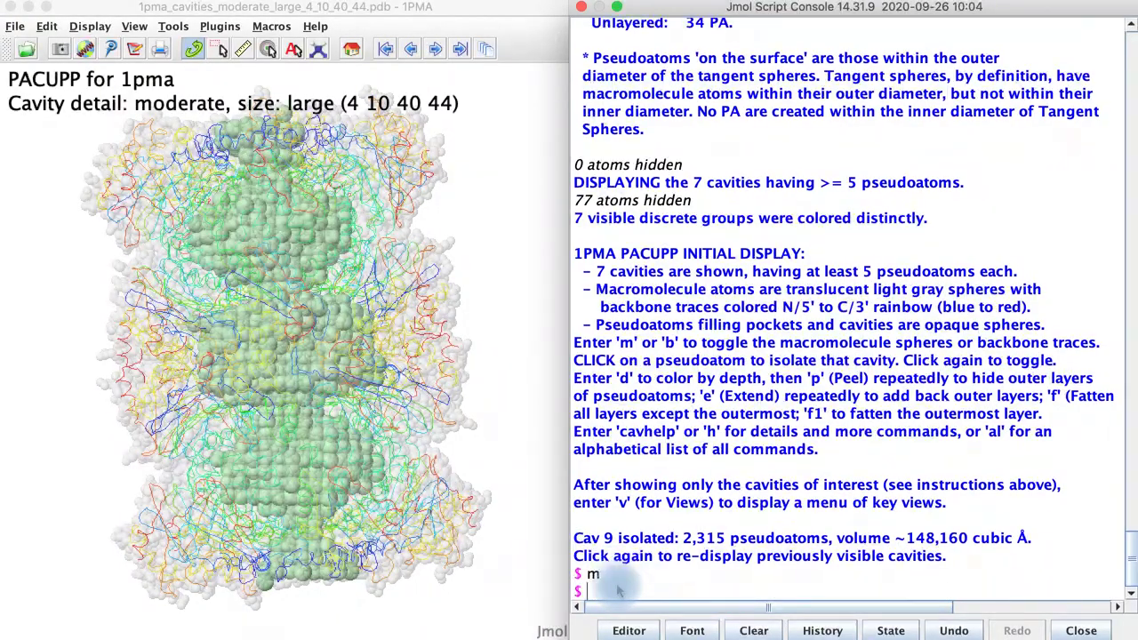
{"action": "left_click", "coordinate": [467, 565]}
{"action": "left_click_drag", "start_coordinate": [409, 569], "coordinate": [352, 580]}
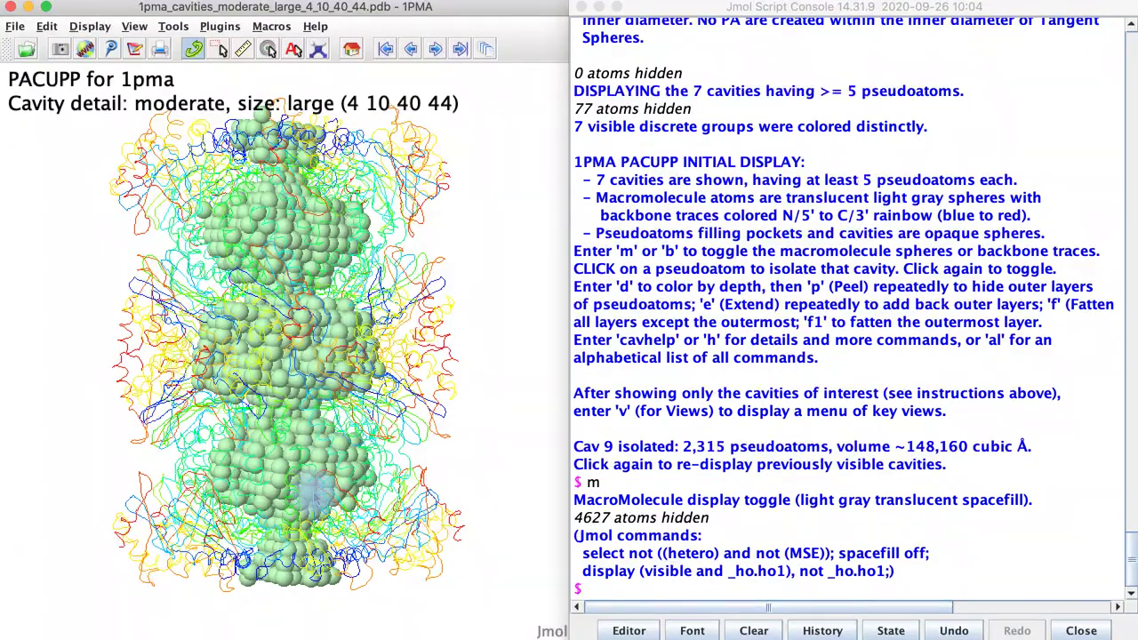
- Color the isolated cavity's pseudoatoms by depth with the console command "d" and inspect the colored layers
{"action": "left_click", "coordinate": [684, 579]}
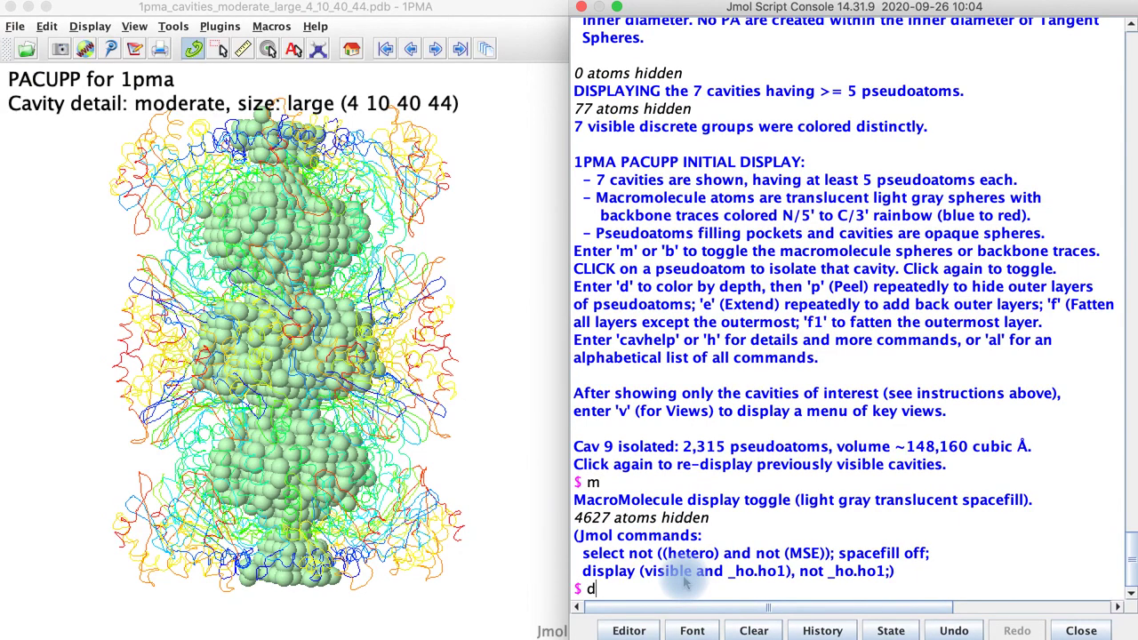
{"action": "type", "text": "d"}
{"action": "key", "text": "Return"}
{"action": "left_click", "coordinate": [496, 471]}
{"action": "left_click_drag", "start_coordinate": [496, 467], "coordinate": [482, 473]}
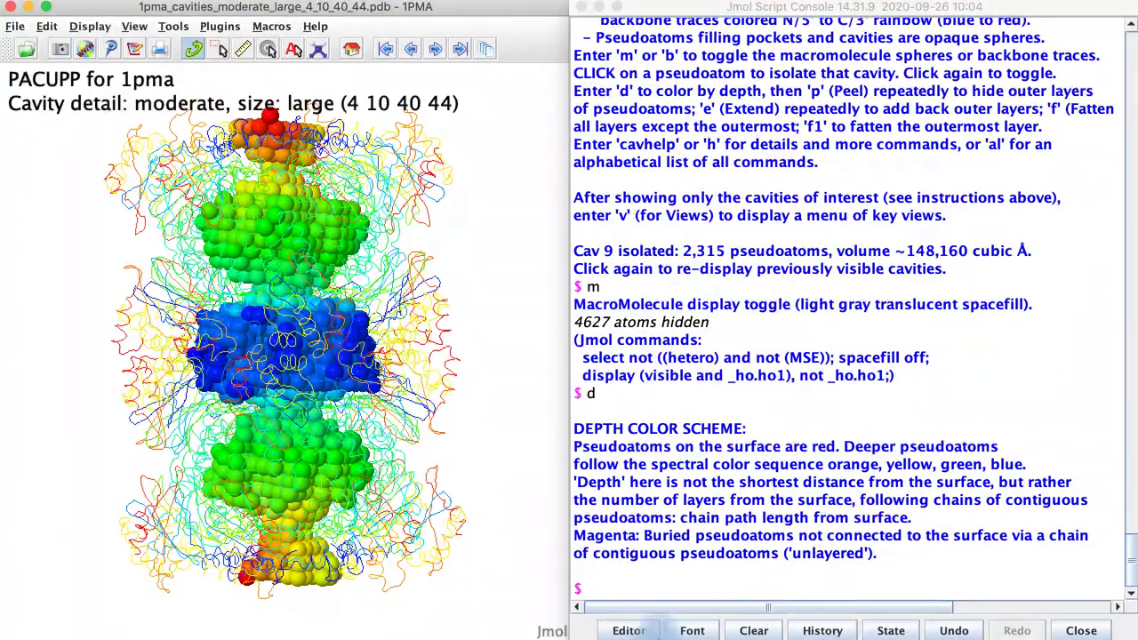
- Slab the depth-colored cavity through its middle with the console command "s" to examine its interior layers
{"action": "left_click", "coordinate": [627, 592]}
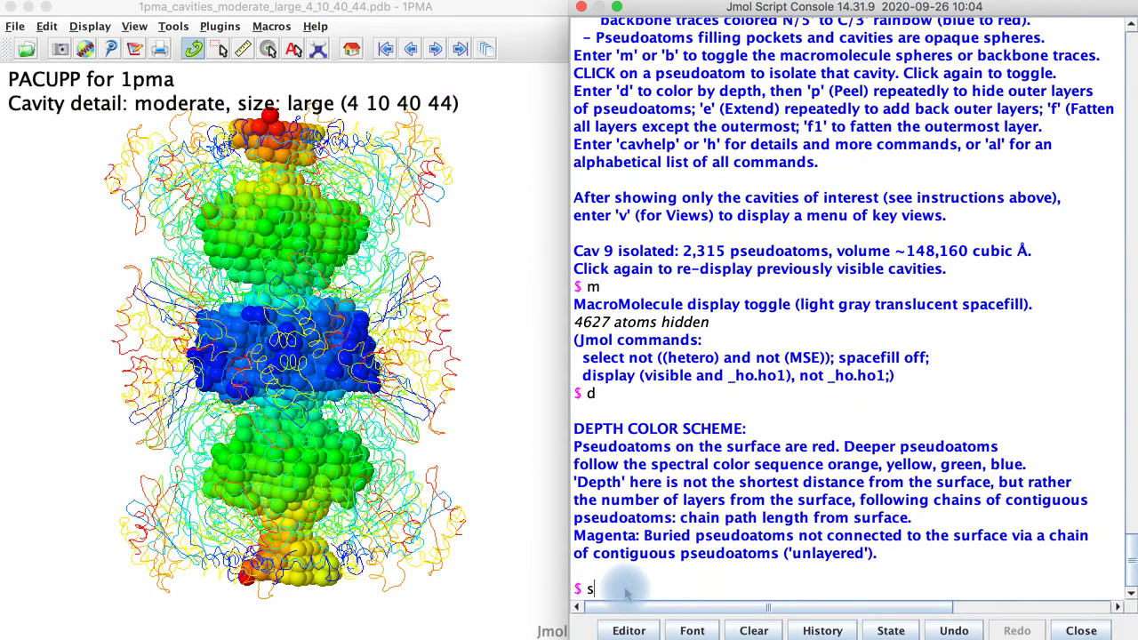
{"action": "type", "text": "s"}
{"action": "key", "text": "Return"}
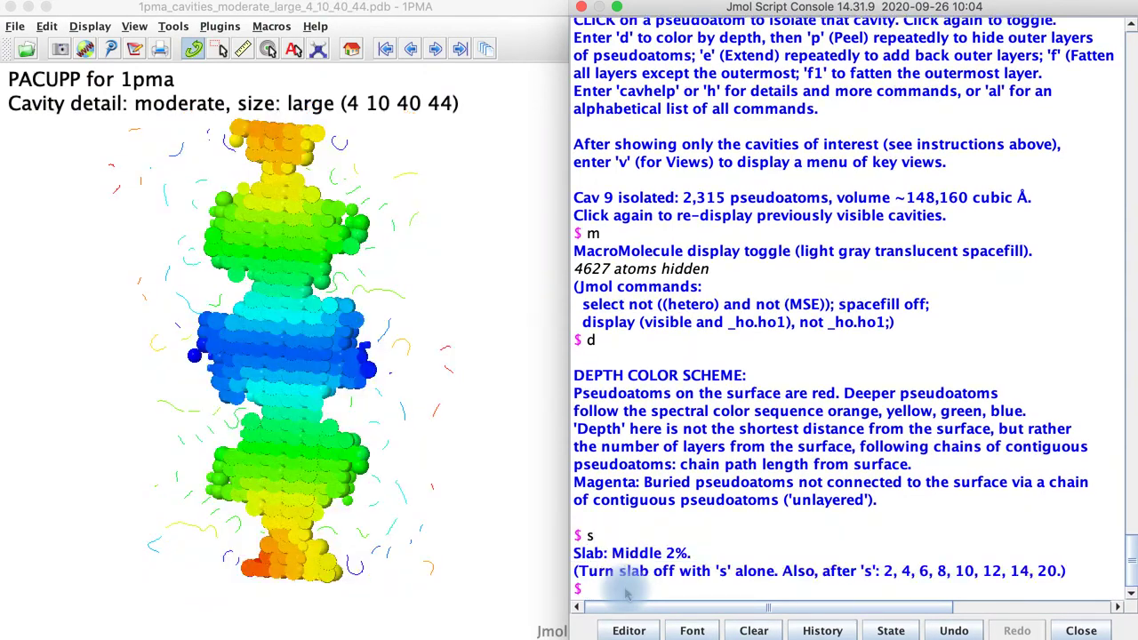
{"action": "left_click", "coordinate": [481, 416]}
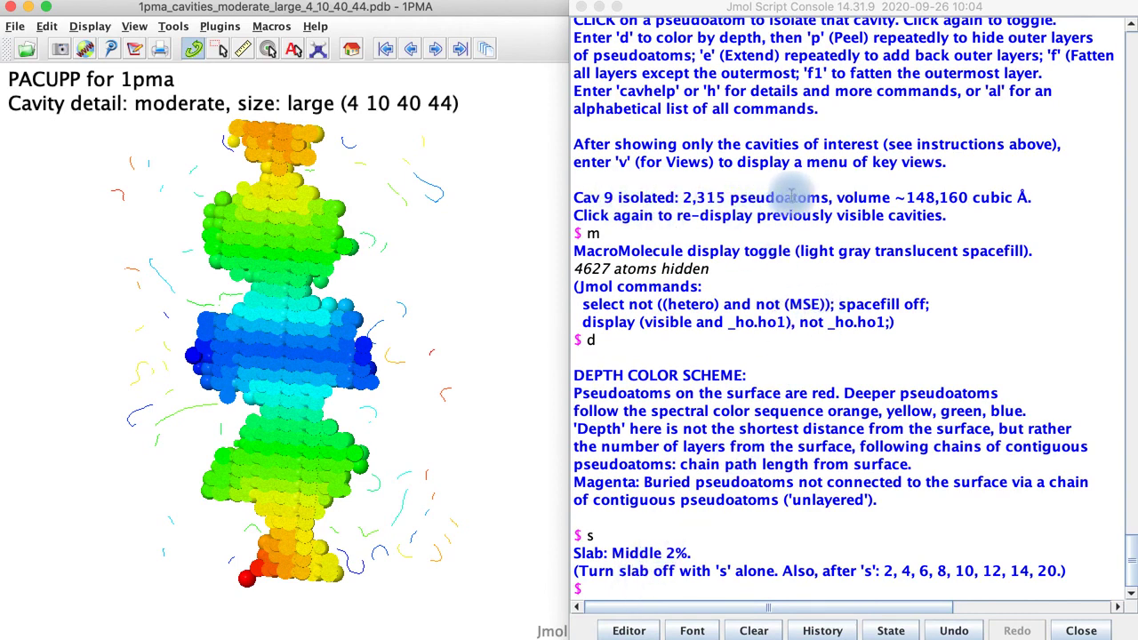
- Highlight the isolated cavity's volume in the console report and turn the slab off with "s"
{"action": "left_click_drag", "start_coordinate": [893, 200], "coordinate": [1030, 203]}
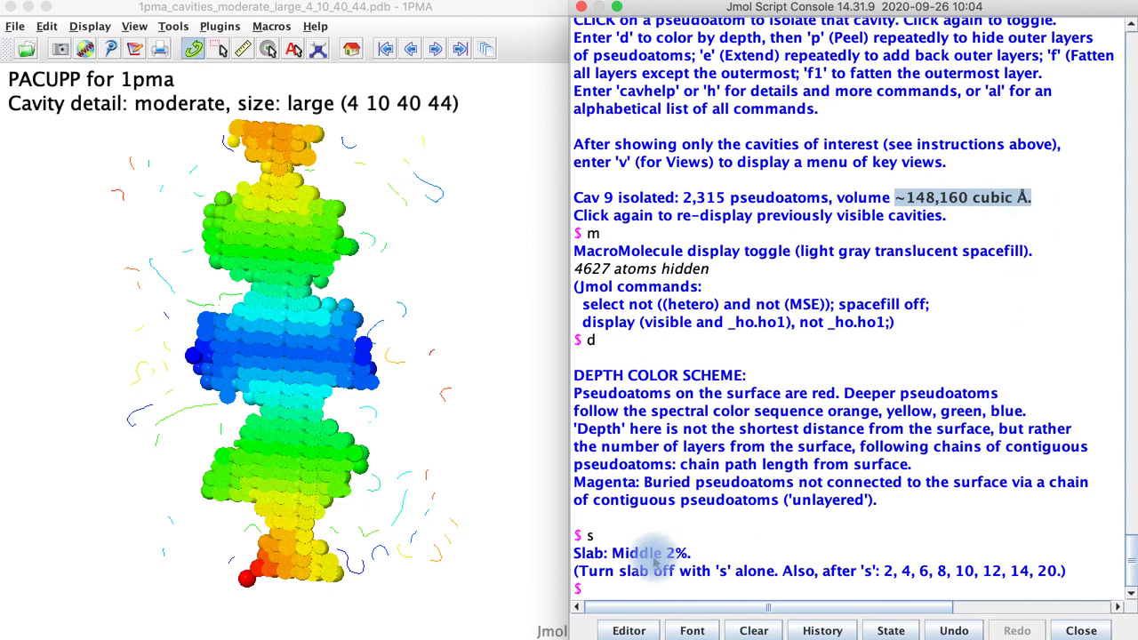
{"action": "left_click", "coordinate": [614, 587]}
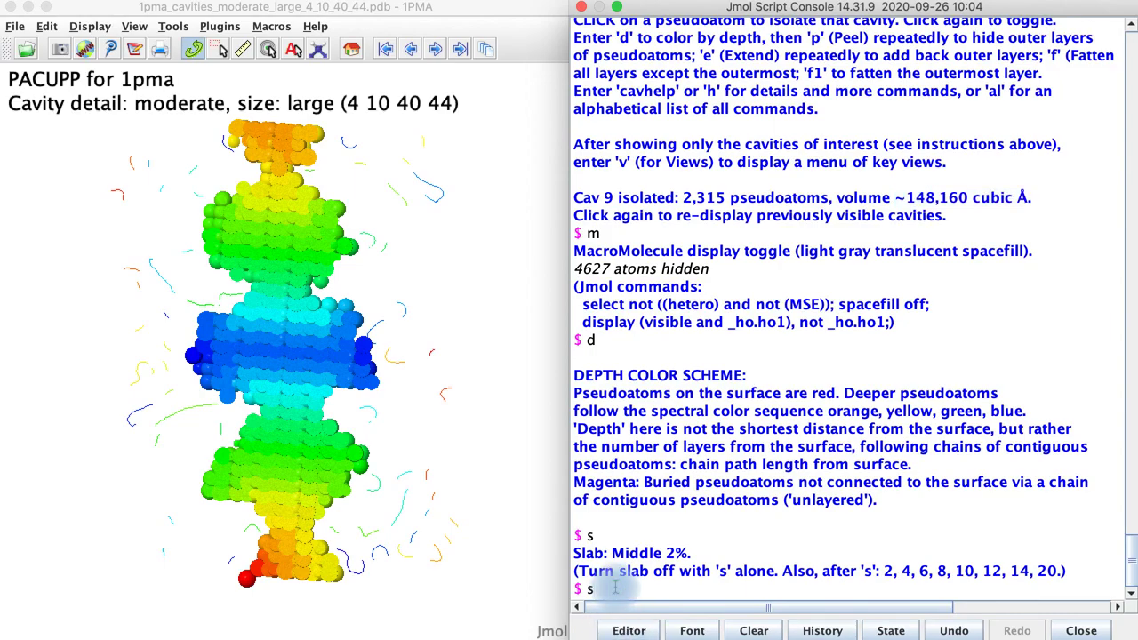
{"action": "type", "text": "s"}
{"action": "key", "text": "Return"}
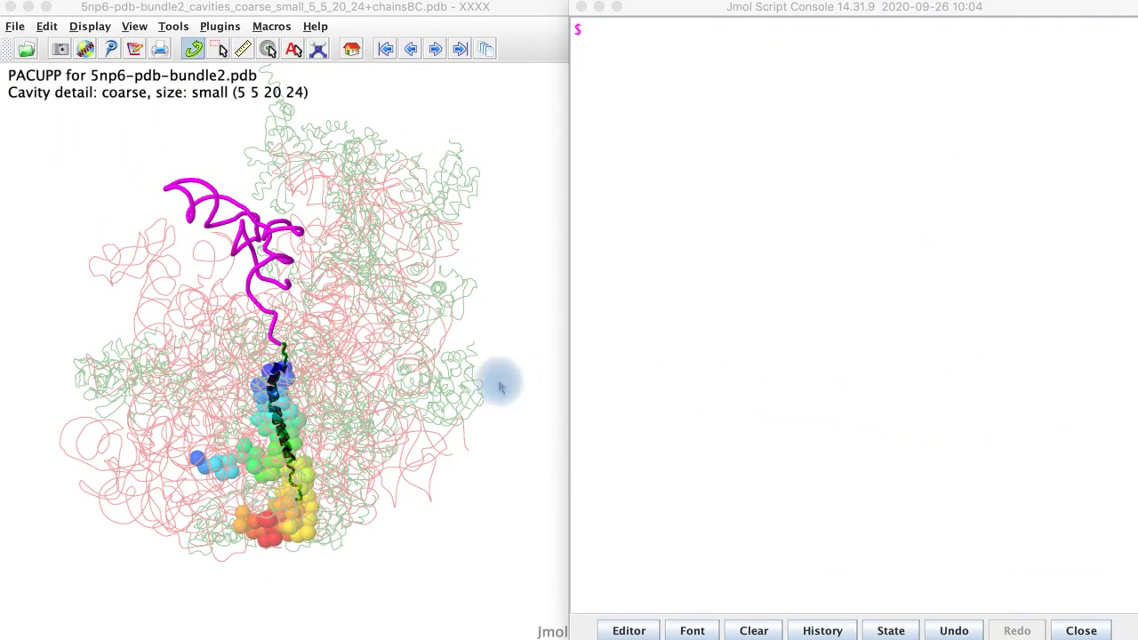
- Rotate the 5np6 ribosome model to examine the depth-colored tunnel cavity and the black peptide chain running through it
{"action": "left_click_drag", "start_coordinate": [355, 382], "coordinate": [327, 384]}
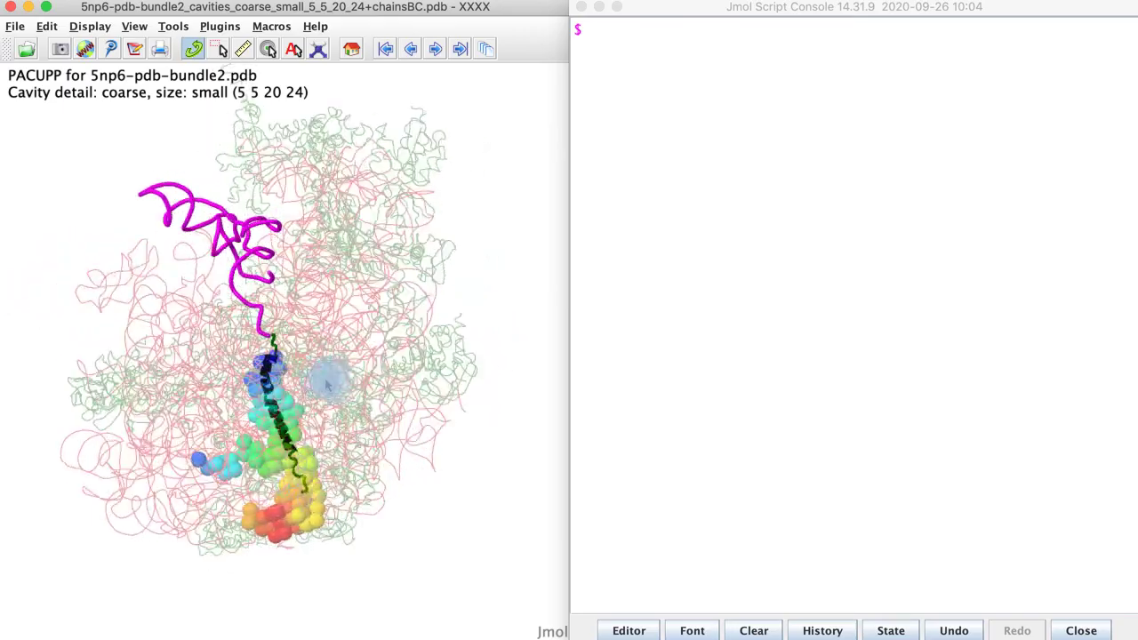
{"action": "left_click_drag", "start_coordinate": [233, 378], "coordinate": [319, 385]}
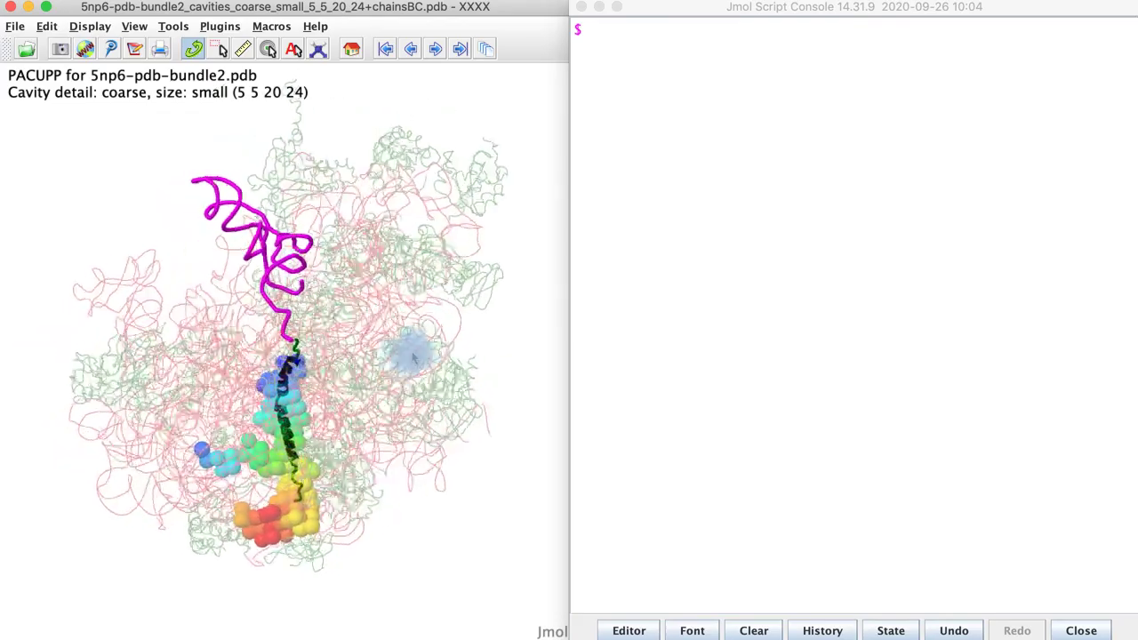
{"action": "left_click_drag", "start_coordinate": [387, 449], "coordinate": [397, 418]}
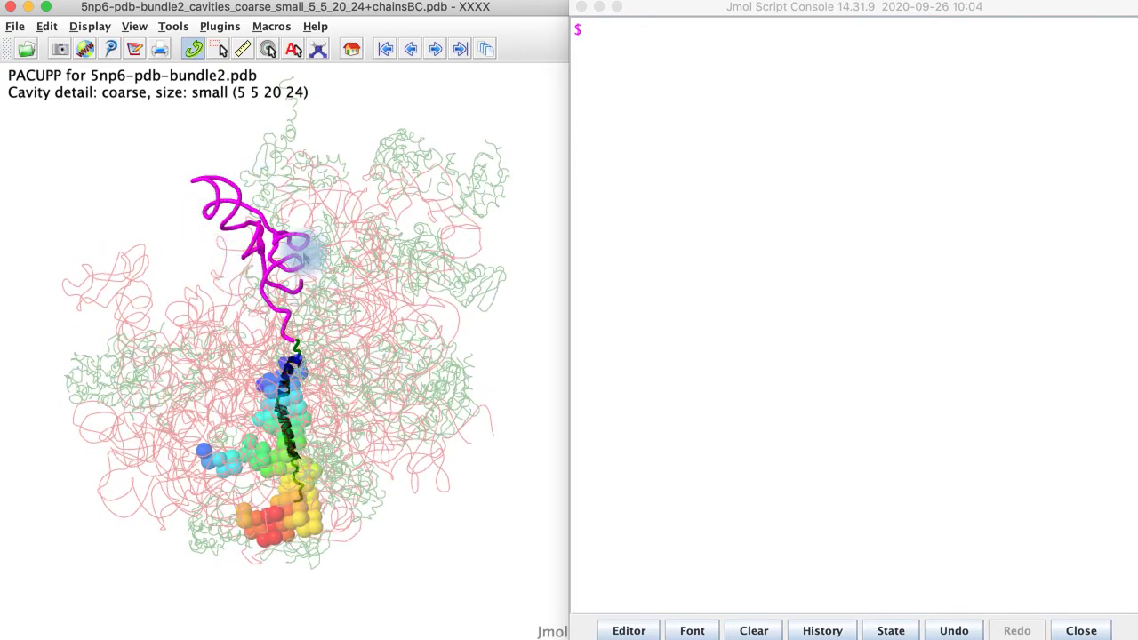
{"action": "left_click_drag", "start_coordinate": [338, 343], "coordinate": [289, 356]}
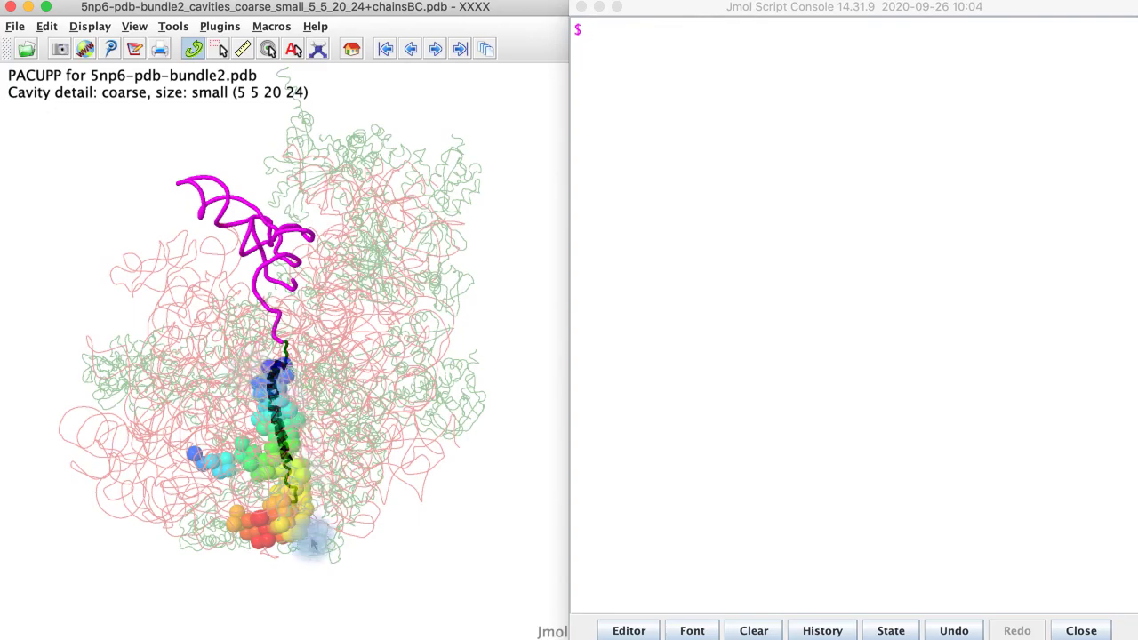
{"action": "left_click_drag", "start_coordinate": [160, 436], "coordinate": [136, 434]}
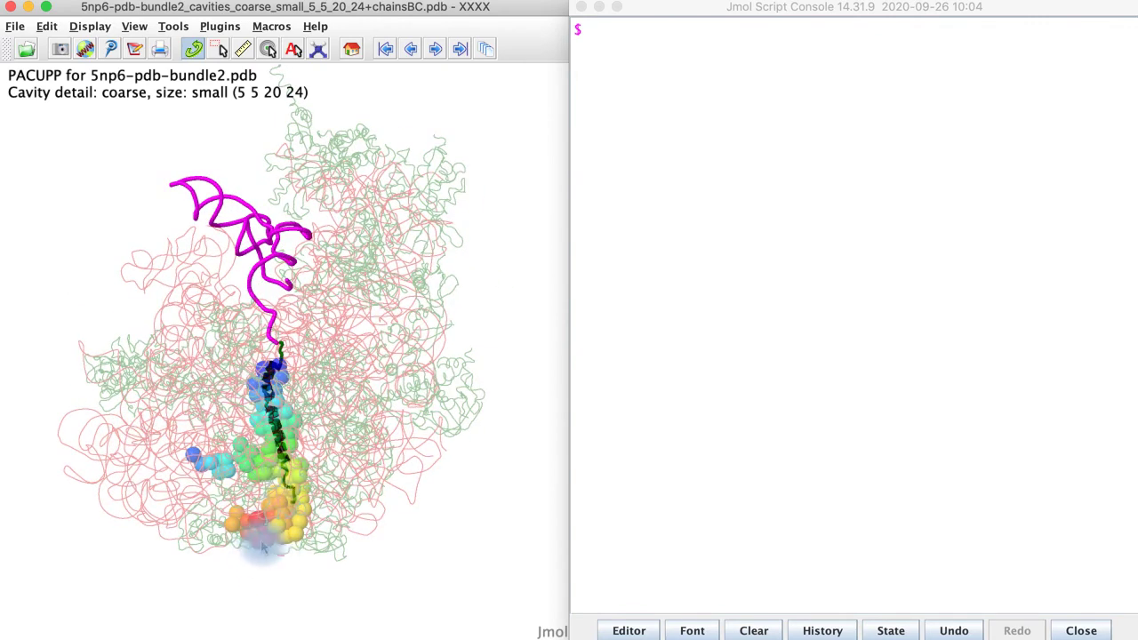
{"action": "left_click_drag", "start_coordinate": [478, 310], "coordinate": [532, 311]}
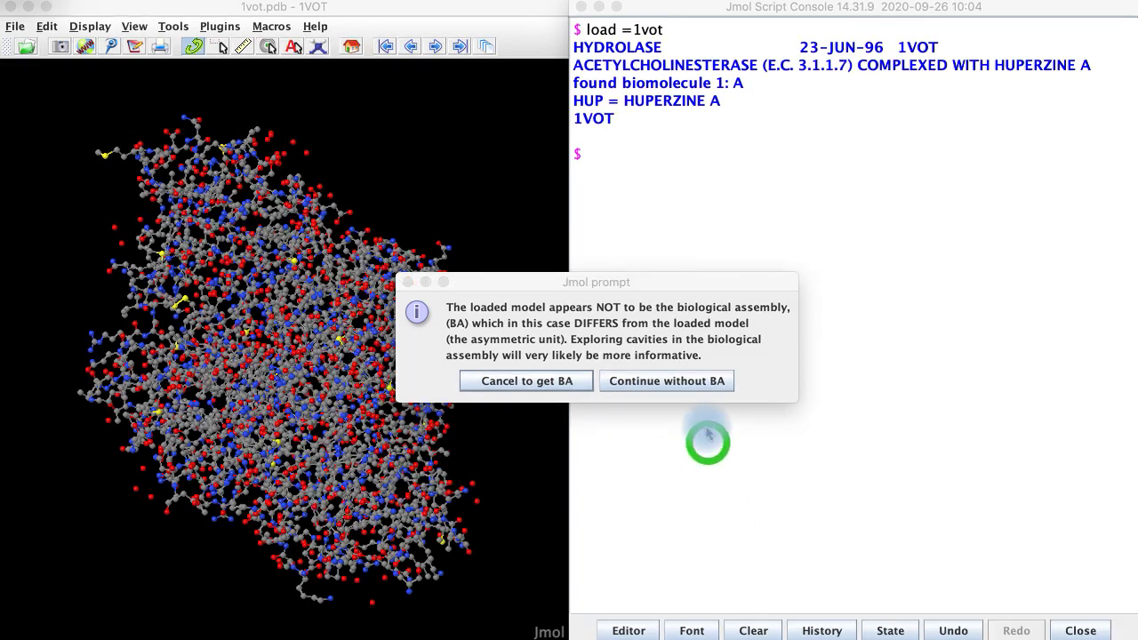
- Continue without the biological assembly, choose to customize the PACUPP settings, and leave the special atoms inside and outside cavities blank
{"action": "left_click", "coordinate": [693, 383]}
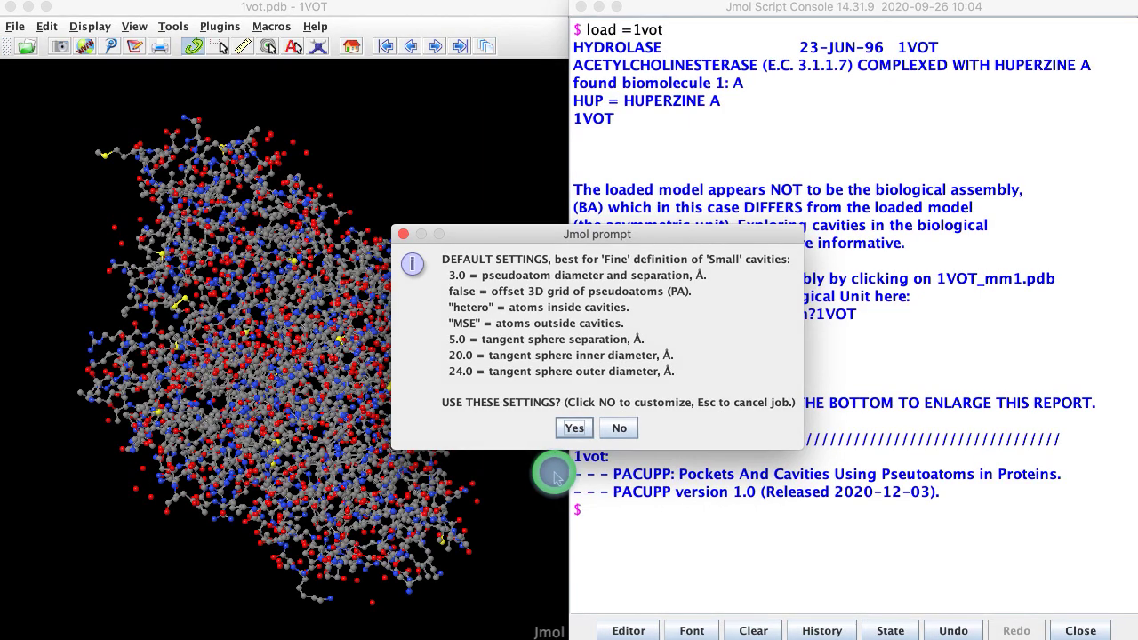
{"action": "left_click", "coordinate": [619, 429]}
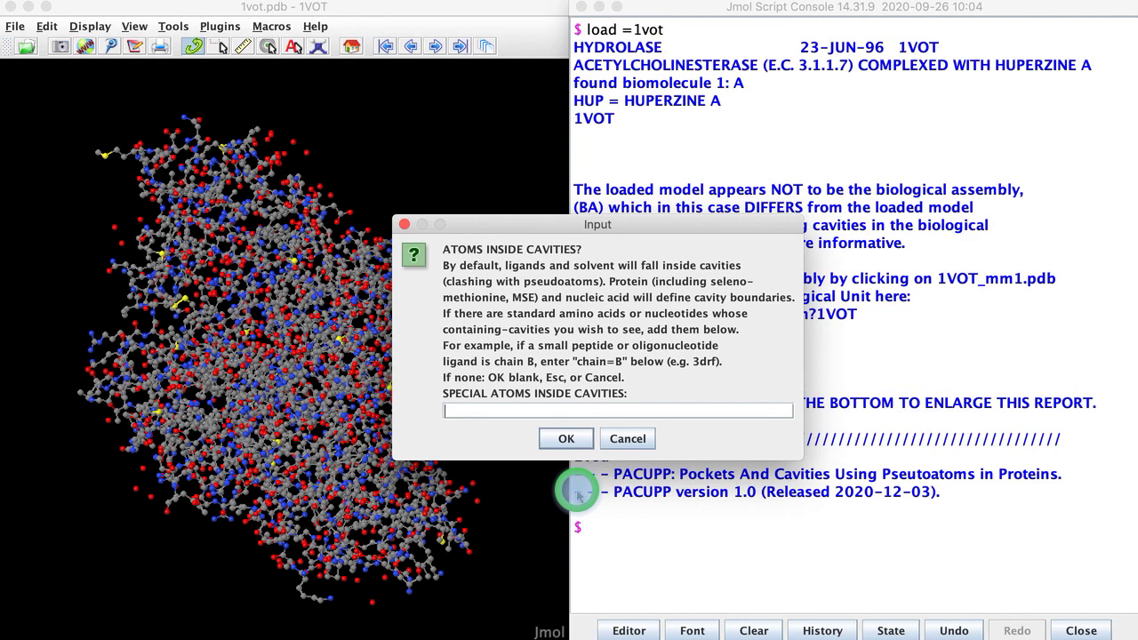
{"action": "left_click", "coordinate": [563, 438]}
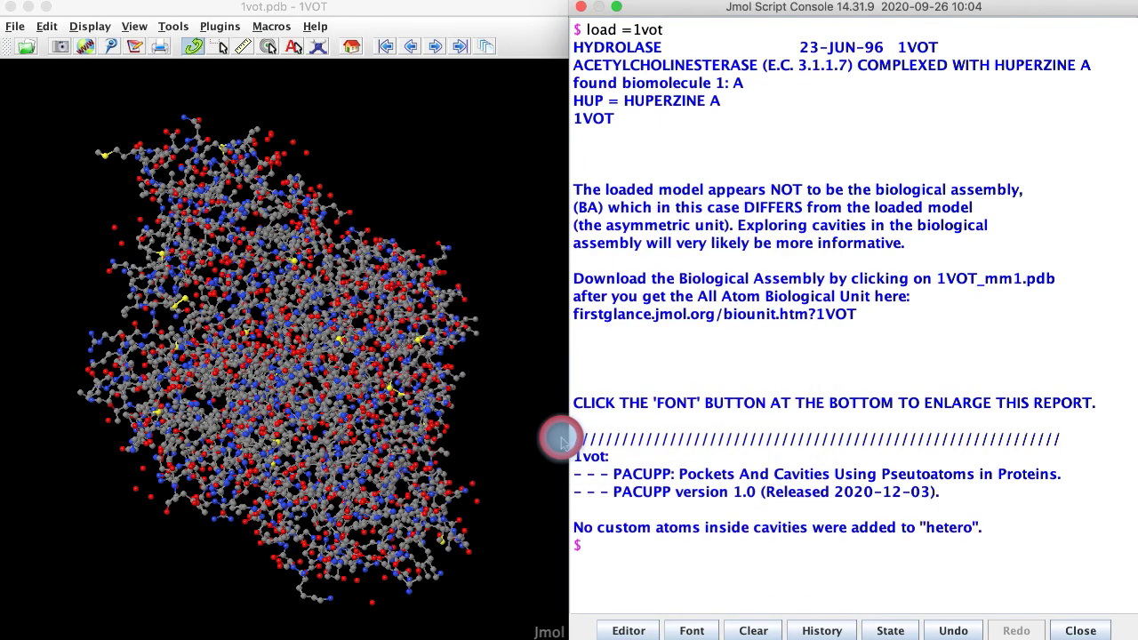
{"action": "left_click", "coordinate": [565, 424]}
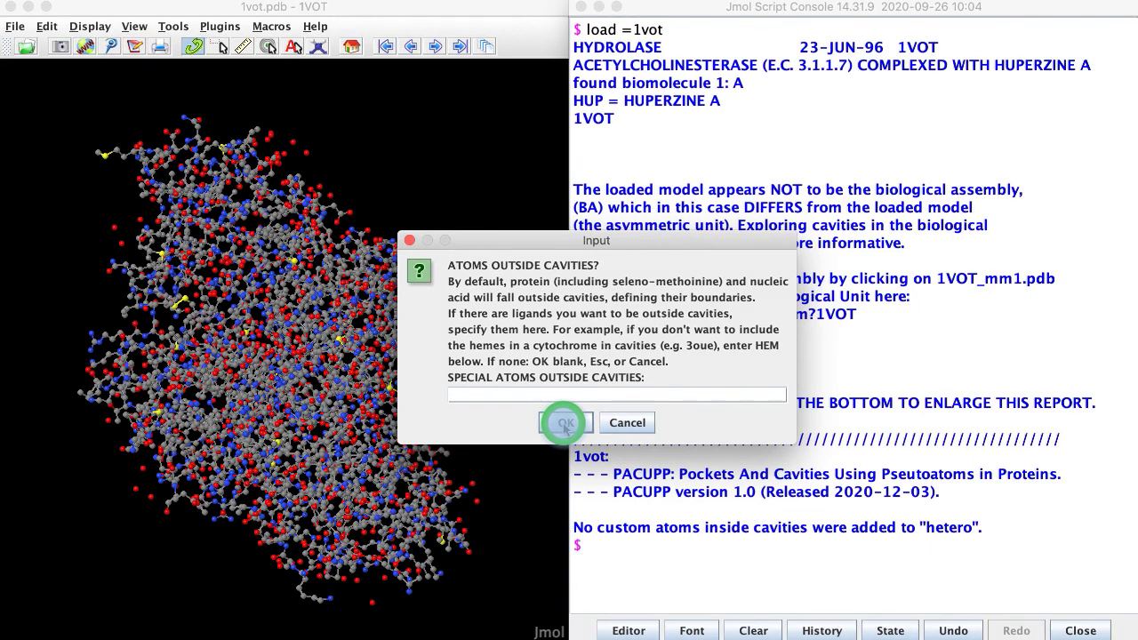
{"action": "left_click", "coordinate": [565, 425]}
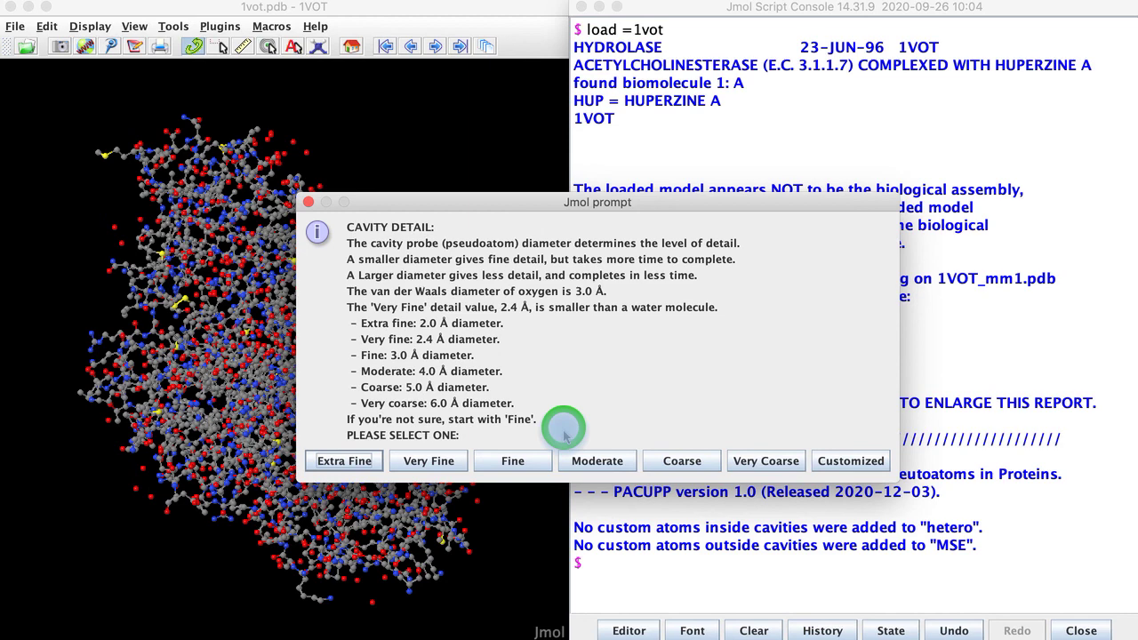
- Run the 1VOT cavity job with Extra Fine detail, no offset of the pseudoatom grid, and Small cavity size
{"action": "left_click", "coordinate": [338, 461]}
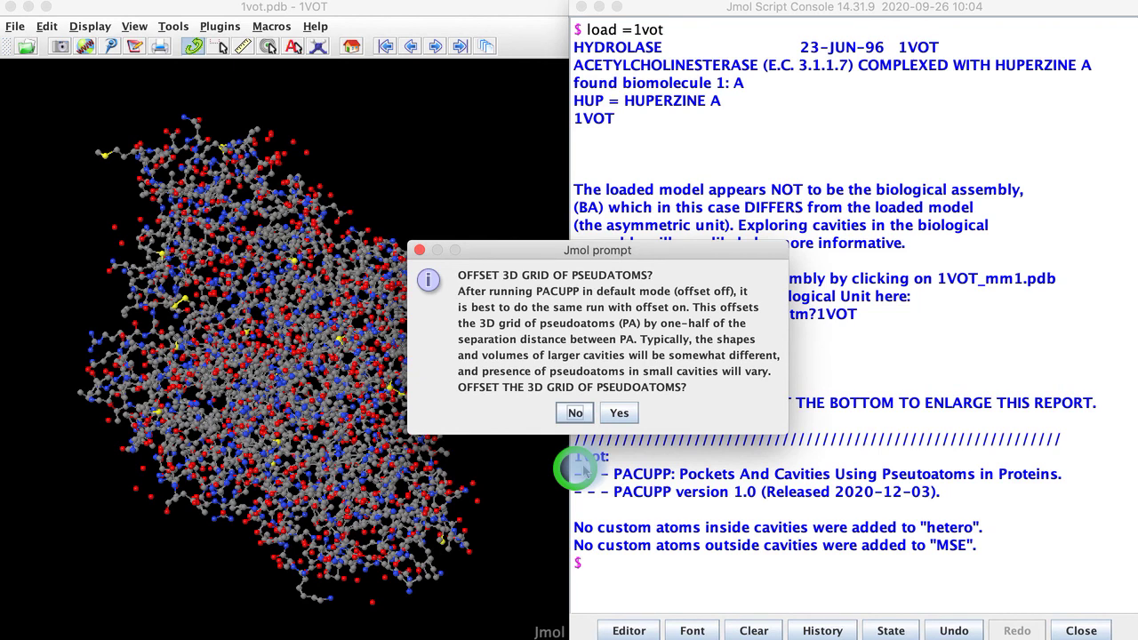
{"action": "left_click", "coordinate": [576, 412]}
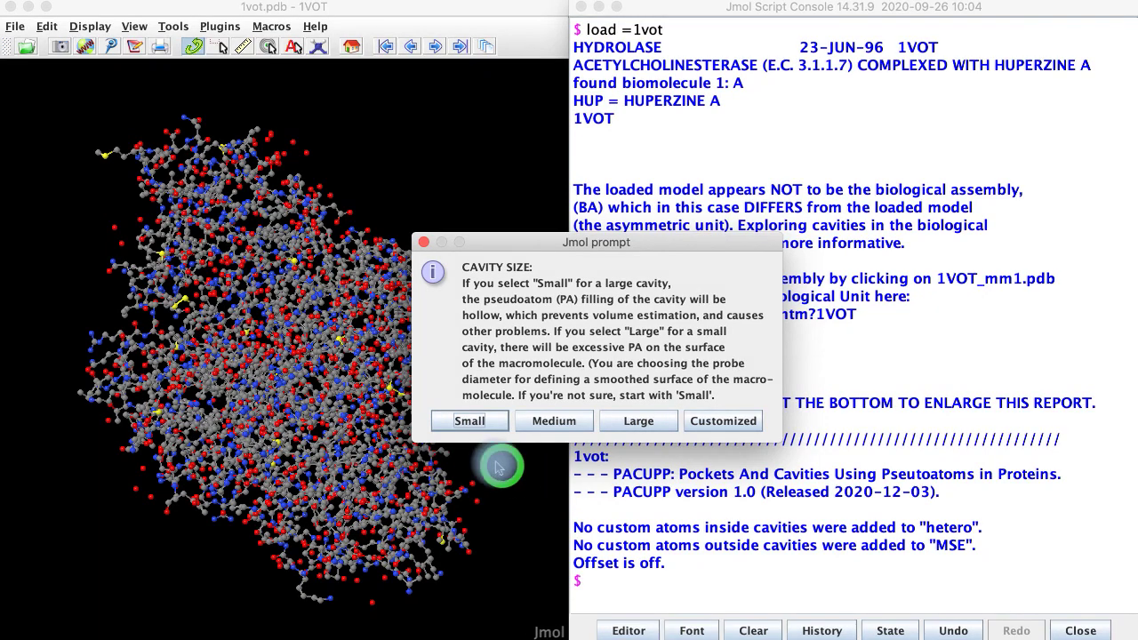
{"action": "left_click", "coordinate": [472, 423]}
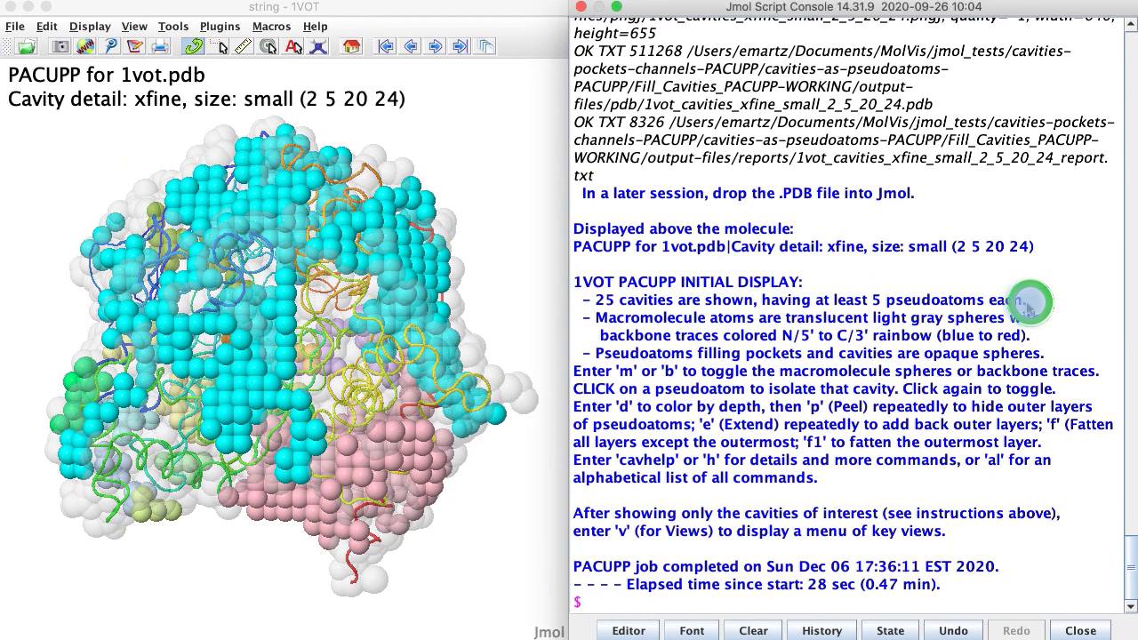
- Highlight the report line about the cavities shown and run the console command "cavmin" without a number
{"action": "left_click_drag", "start_coordinate": [1027, 301], "coordinate": [596, 301]}
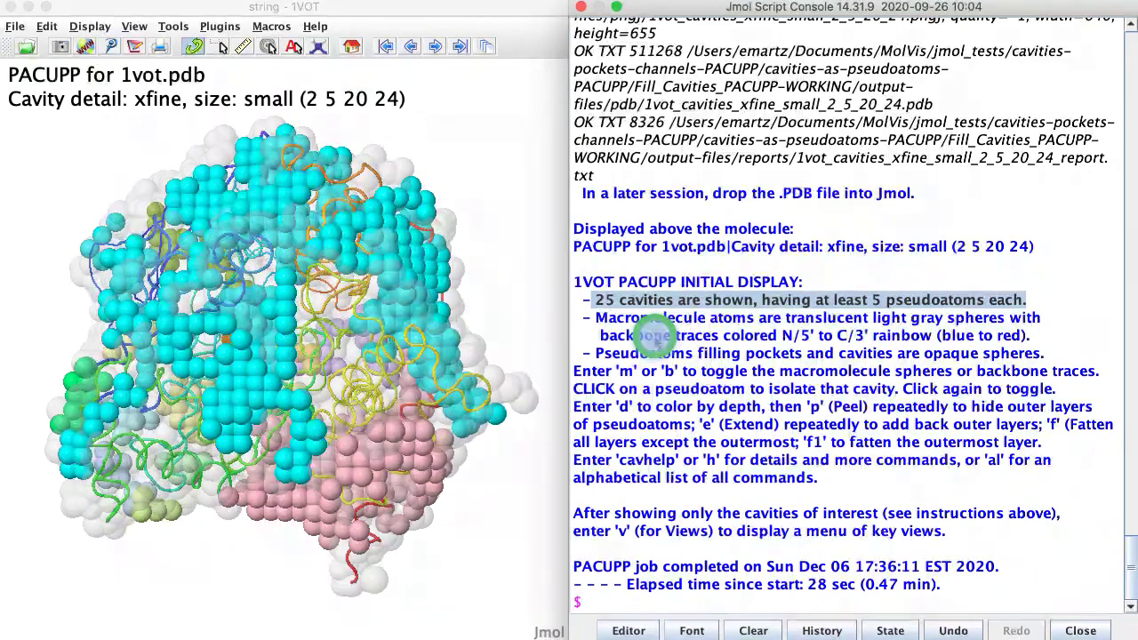
{"action": "left_click", "coordinate": [644, 600]}
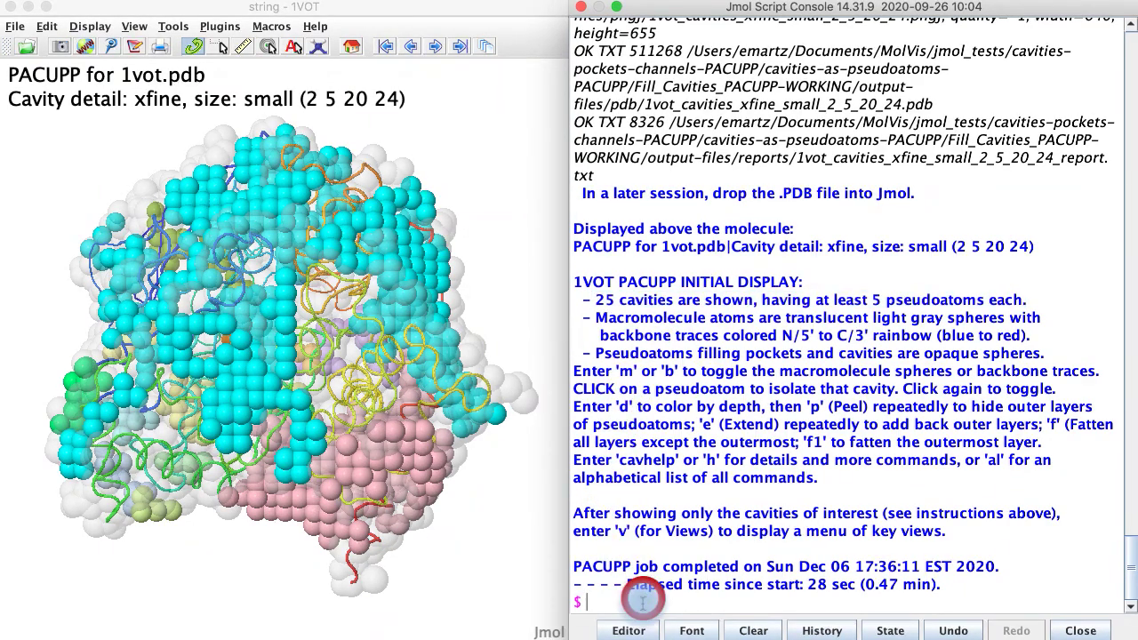
{"action": "type", "text": "cavmn"}
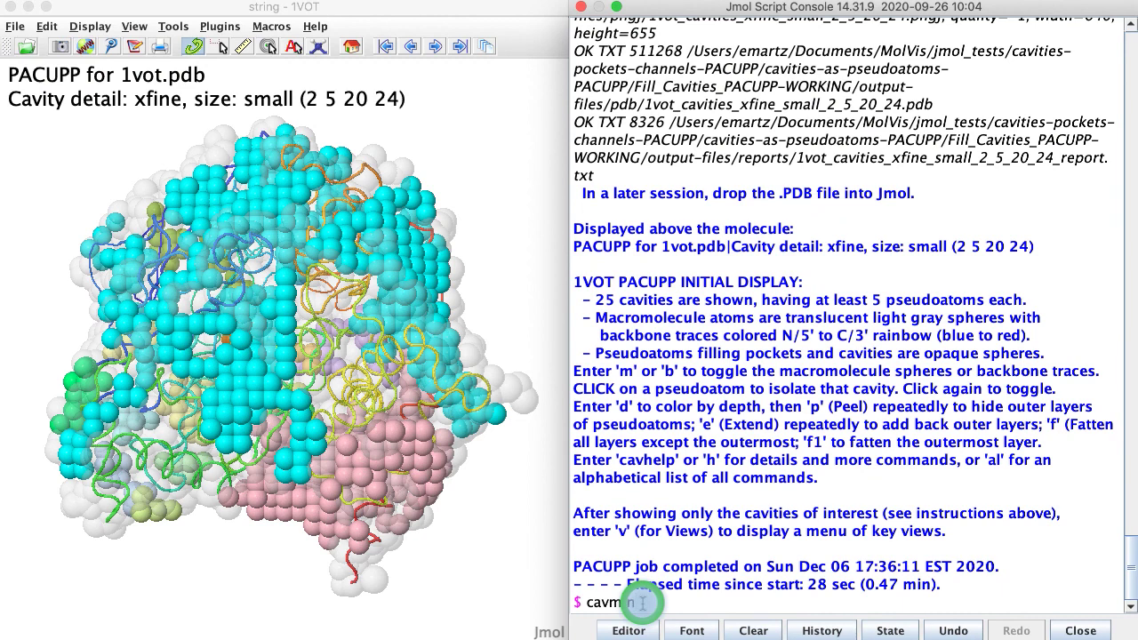
{"action": "key", "text": "Return"}
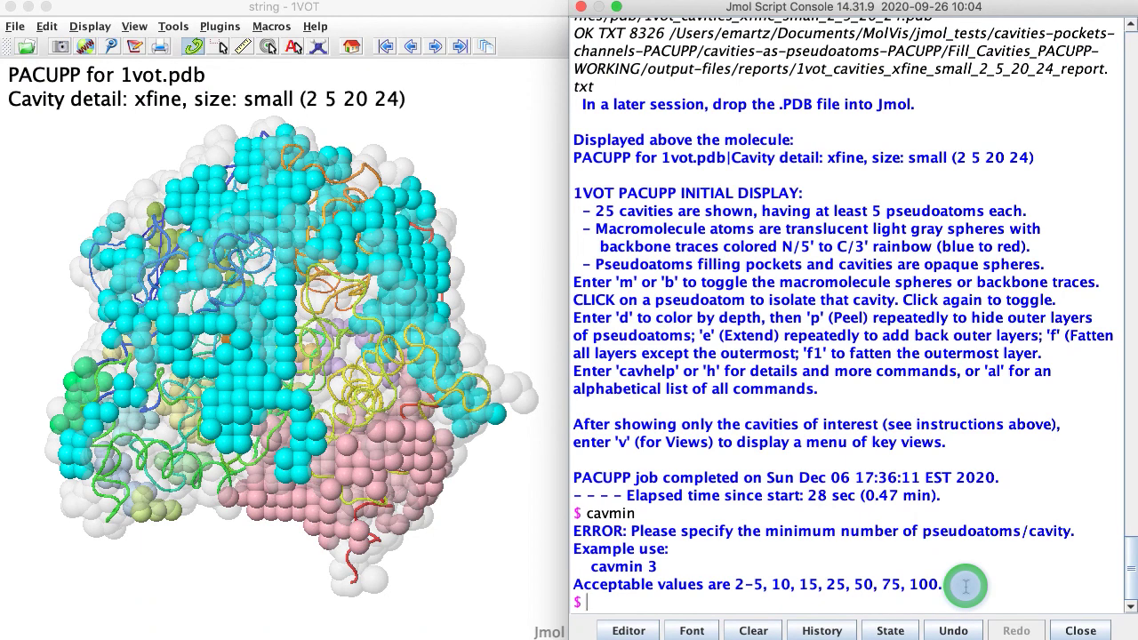
- Hide the smaller cavities with the console commands "cavmin 10" and "cavmin 25"
{"action": "type", "text": "cavmin 10"}
{"action": "key", "text": "Return"}
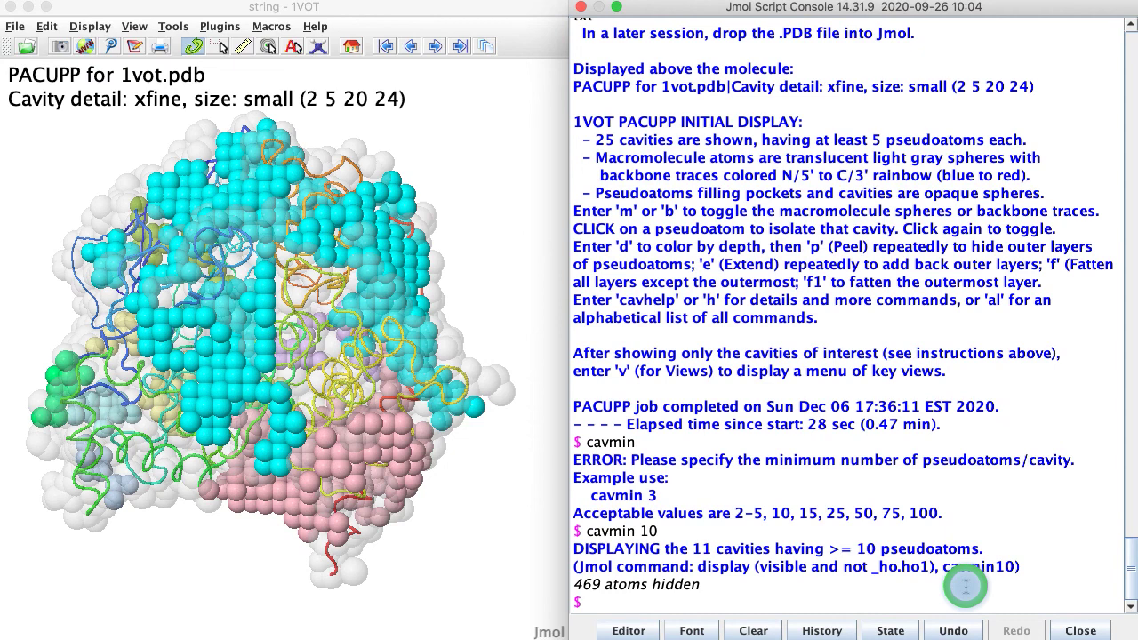
{"action": "type", "text": "cavmin 25"}
{"action": "key", "text": "Return"}
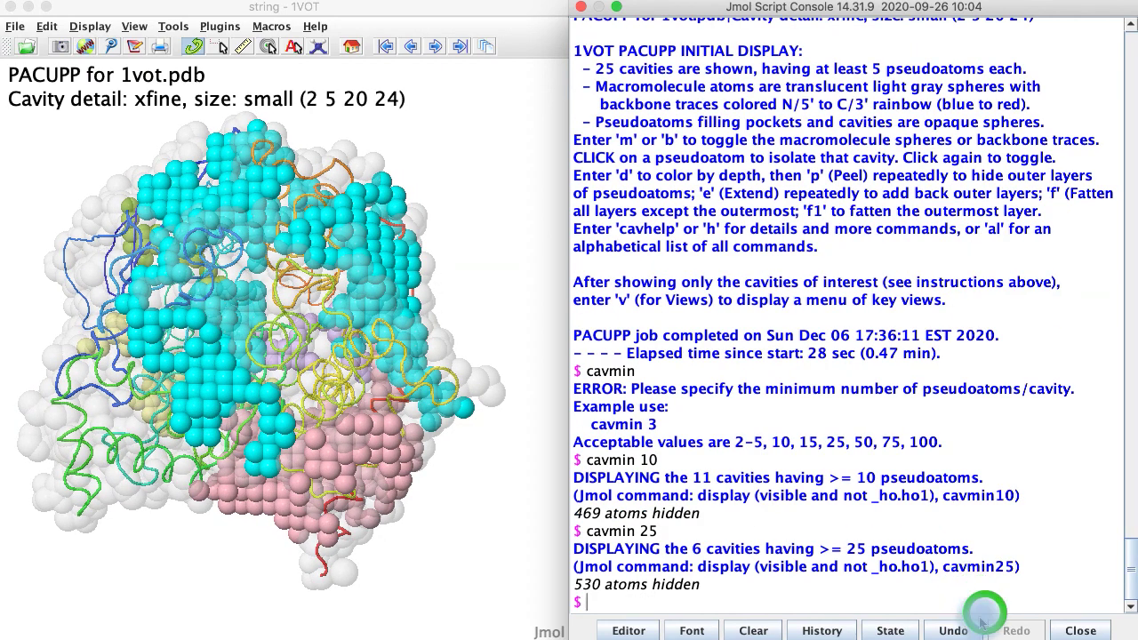
- Color the remaining cavities by depth with the console command "d" and rotate the model to examine the deep pseudoatoms
{"action": "left_click", "coordinate": [828, 603]}
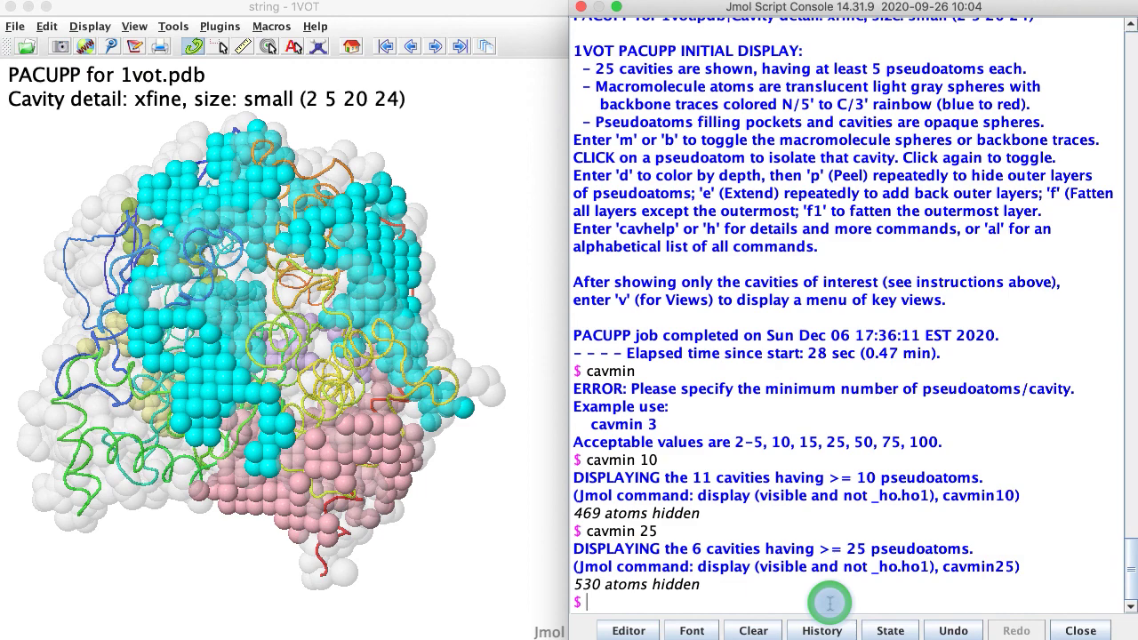
{"action": "type", "text": "d"}
{"action": "key", "text": "Return"}
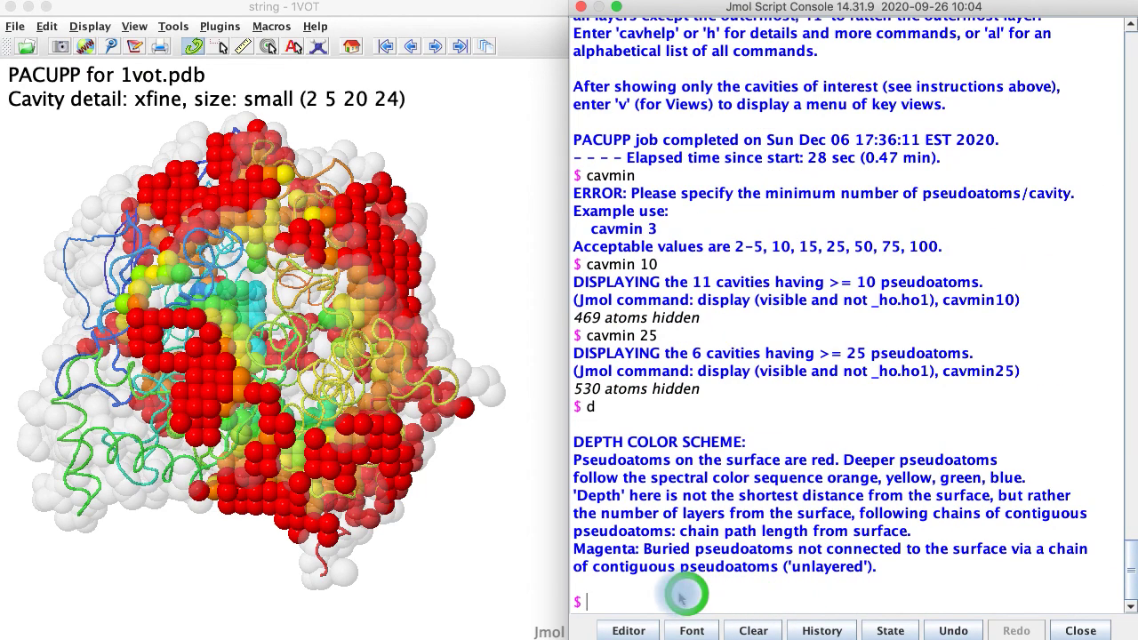
{"action": "left_click", "coordinate": [463, 488]}
{"action": "left_click_drag", "start_coordinate": [462, 488], "coordinate": [293, 379]}
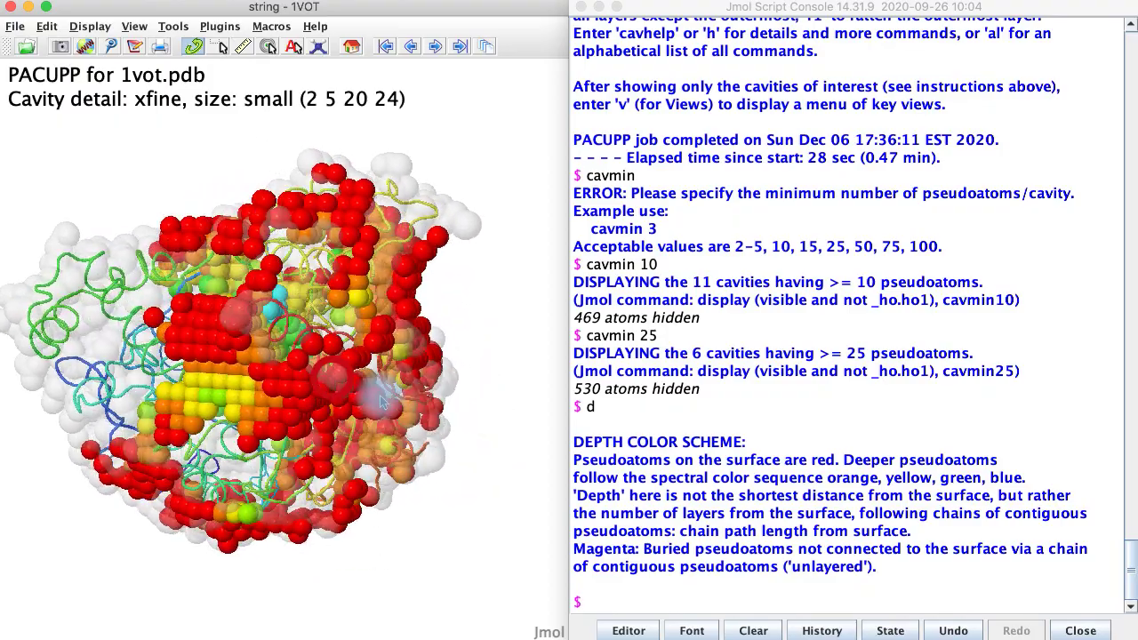
{"action": "left_click_drag", "start_coordinate": [442, 466], "coordinate": [500, 533]}
{"action": "left_click_drag", "start_coordinate": [252, 465], "coordinate": [308, 450]}
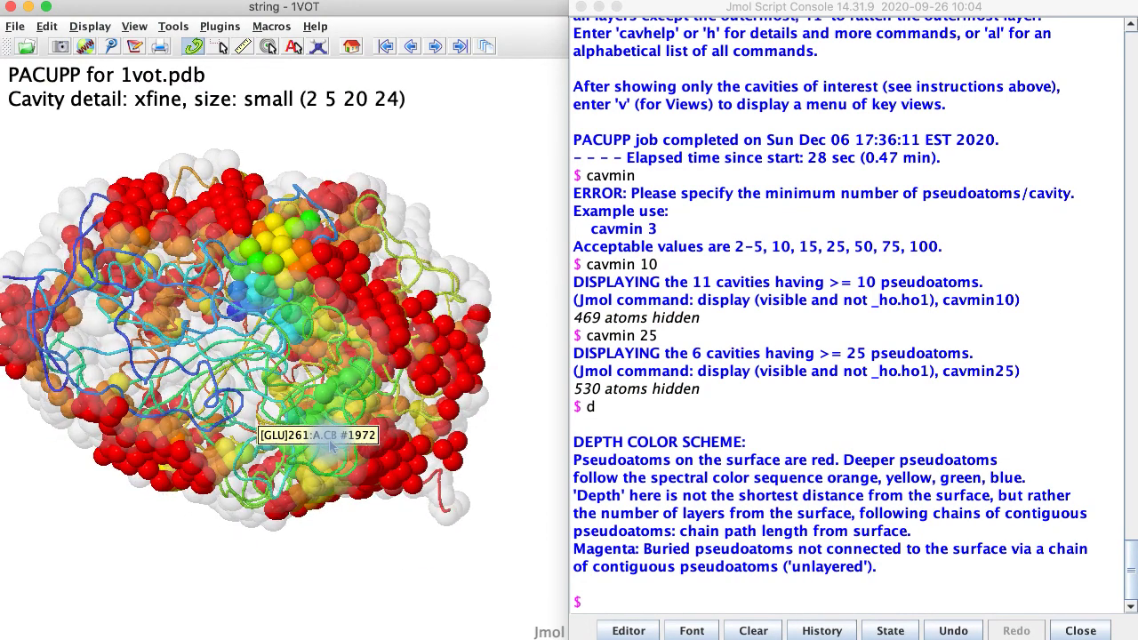
{"action": "left_click_drag", "start_coordinate": [177, 396], "coordinate": [204, 478]}
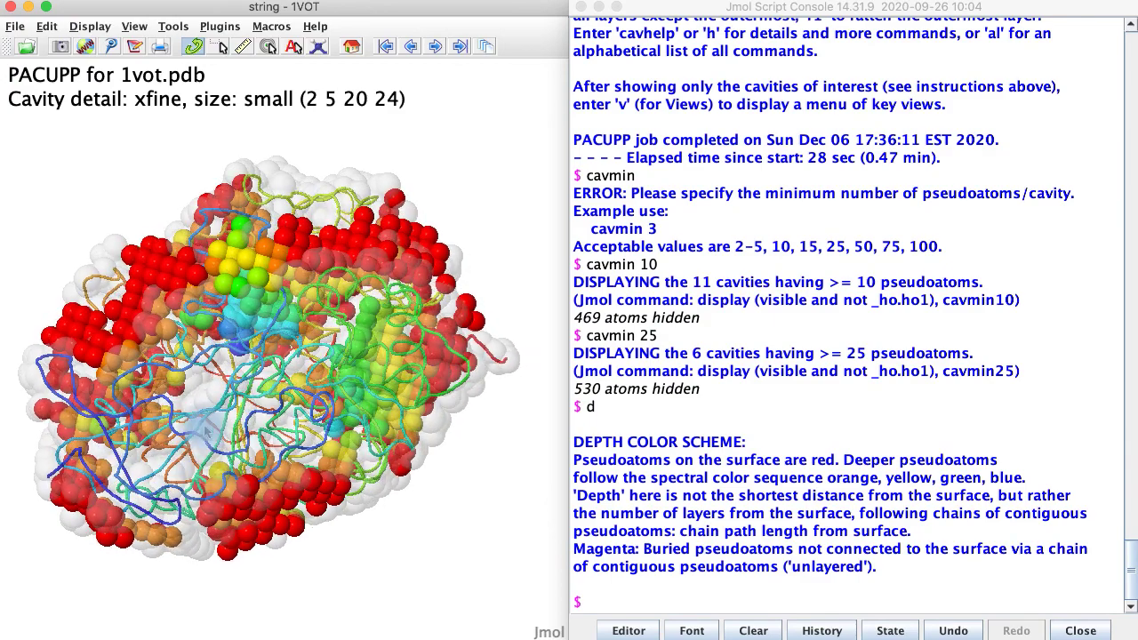
- Hide the macromolecule's gray spheres with the console command "m" and its backbone traces with "b"
{"action": "left_click", "coordinate": [602, 605]}
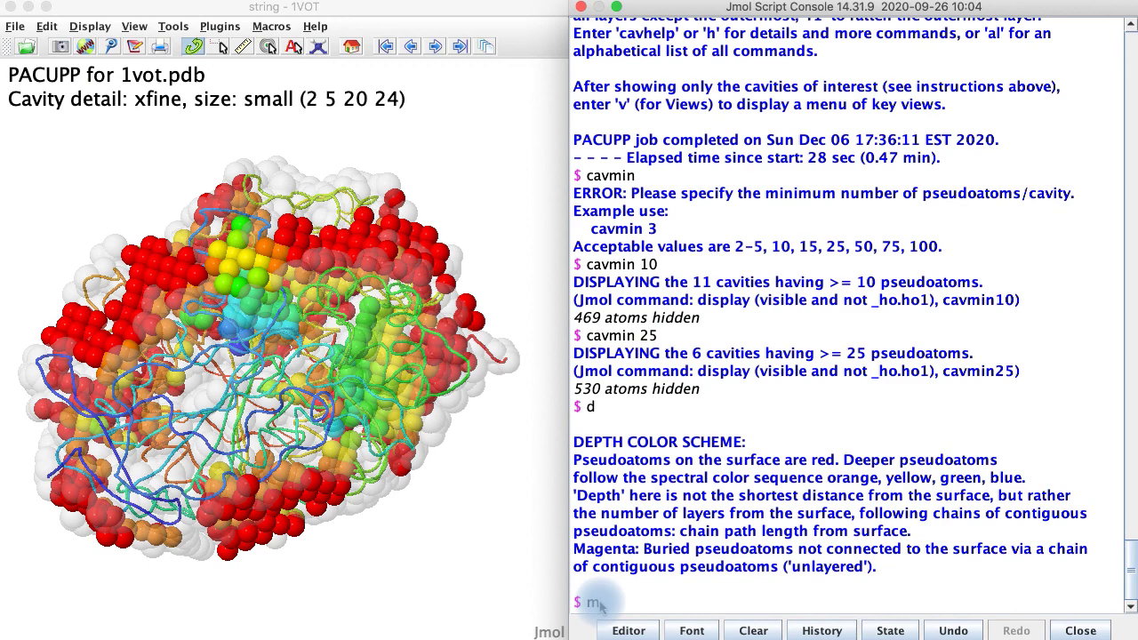
{"action": "type", "text": "m"}
{"action": "key", "text": "Return"}
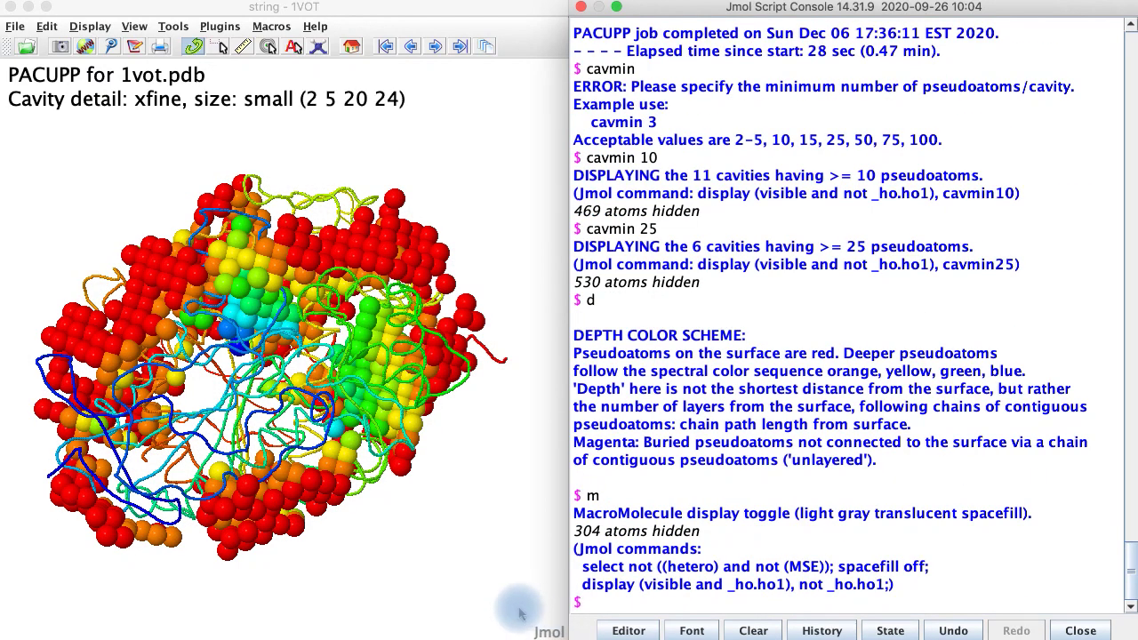
{"action": "left_click_drag", "start_coordinate": [450, 555], "coordinate": [435, 573]}
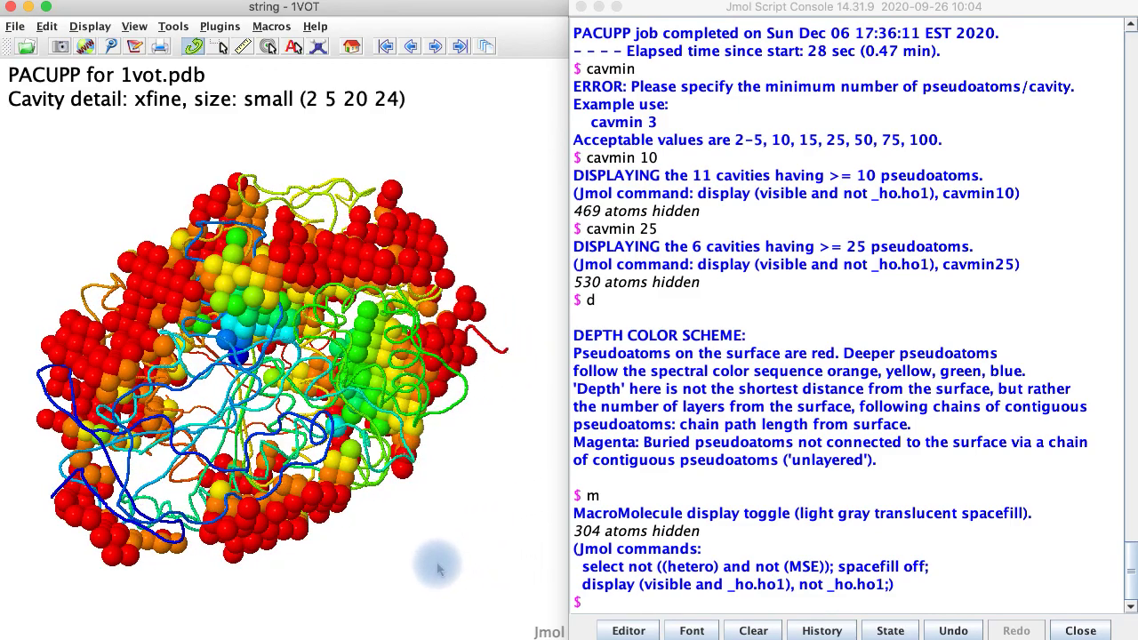
{"action": "left_click", "coordinate": [620, 606]}
{"action": "type", "text": "b"}
{"action": "key", "text": "Return"}
- Rotate the depth-colored cavities and isolate the one that reaches down to the dark blue pseudoatoms
{"action": "left_click", "coordinate": [373, 512]}
{"action": "left_click_drag", "start_coordinate": [374, 511], "coordinate": [406, 507]}
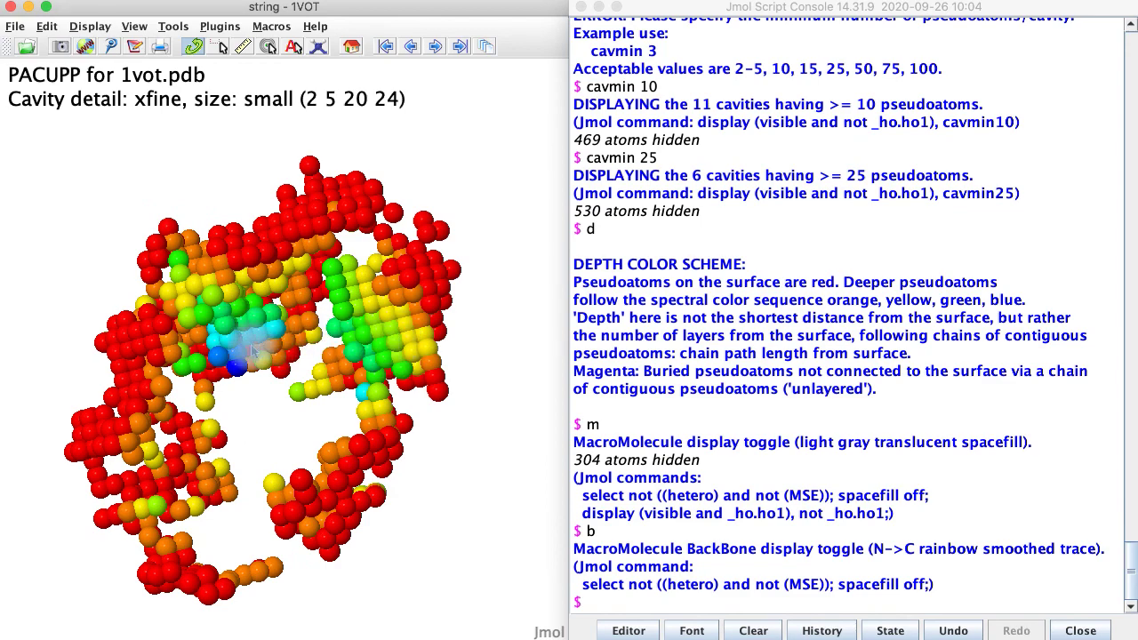
{"action": "left_click_drag", "start_coordinate": [254, 418], "coordinate": [275, 426]}
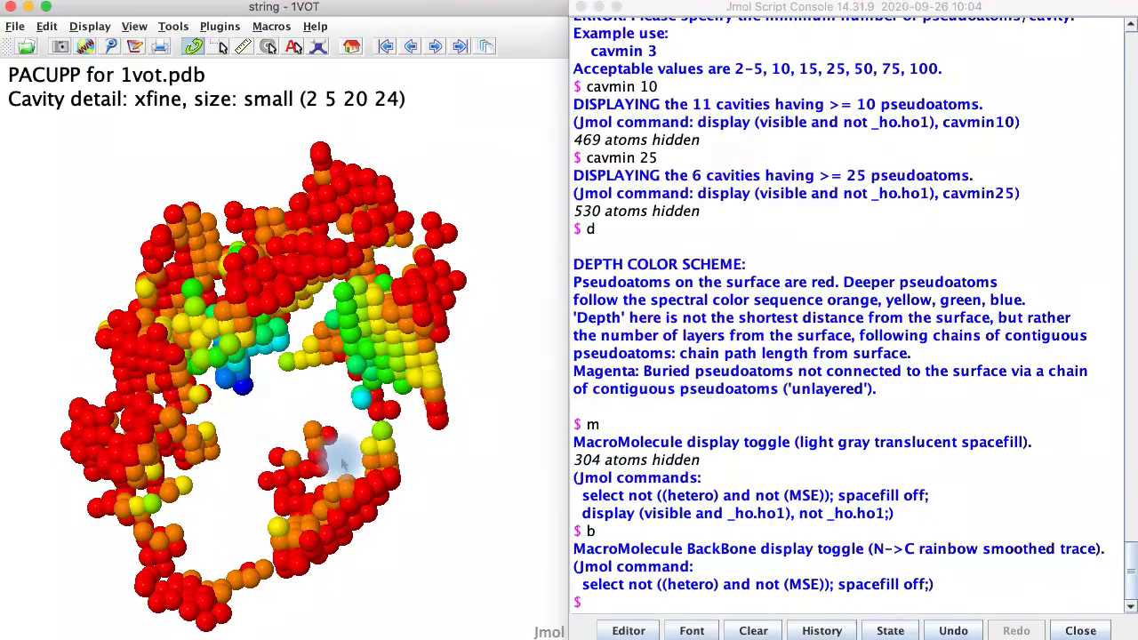
{"action": "mouse_move", "coordinate": [297, 411]}
{"action": "left_mouse_down"}
{"action": "mouse_move", "coordinate": [287, 430]}
{"action": "mouse_move", "coordinate": [290, 419]}
{"action": "left_mouse_up"}
{"action": "left_click_drag", "start_coordinate": [249, 378], "coordinate": [229, 347]}
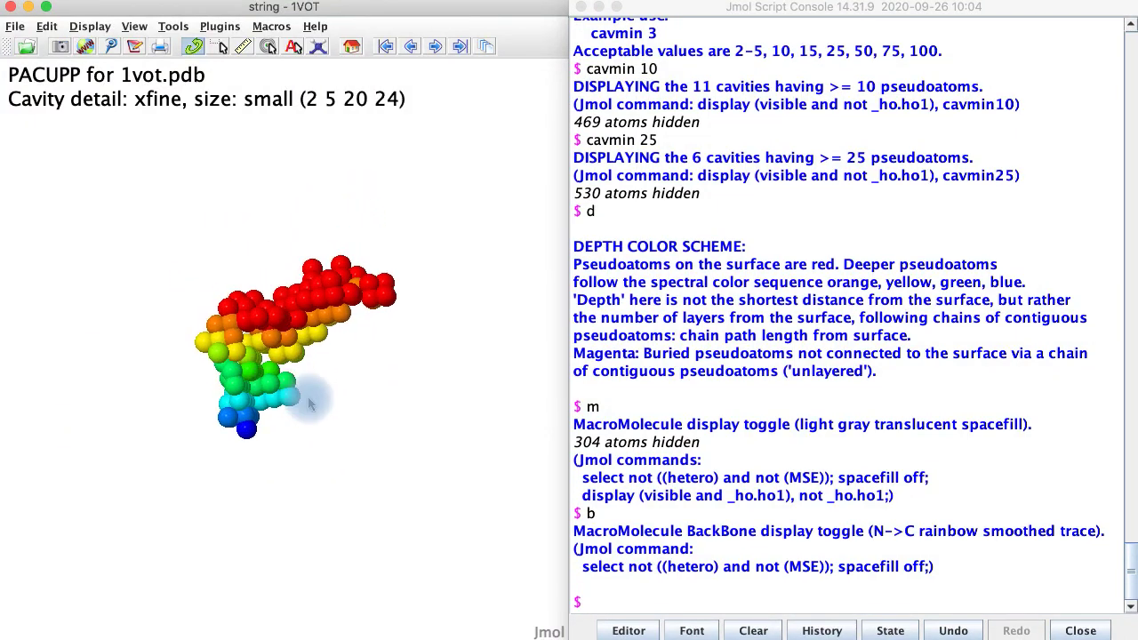
{"action": "left_click_drag", "start_coordinate": [310, 405], "coordinate": [430, 449]}
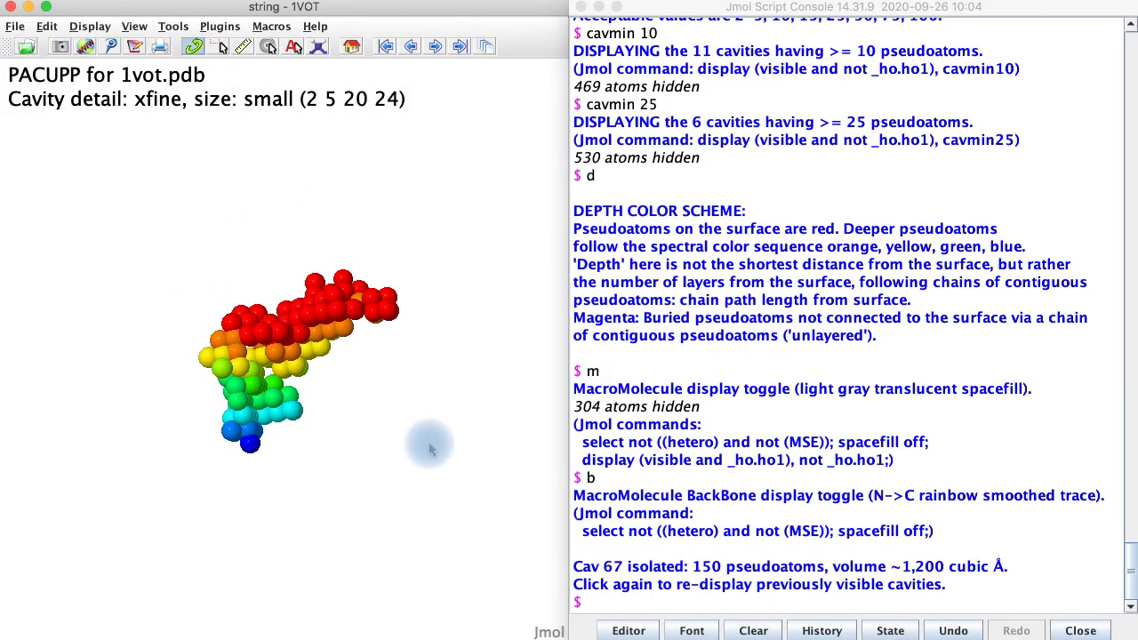
{"action": "left_click_drag", "start_coordinate": [421, 384], "coordinate": [385, 370]}
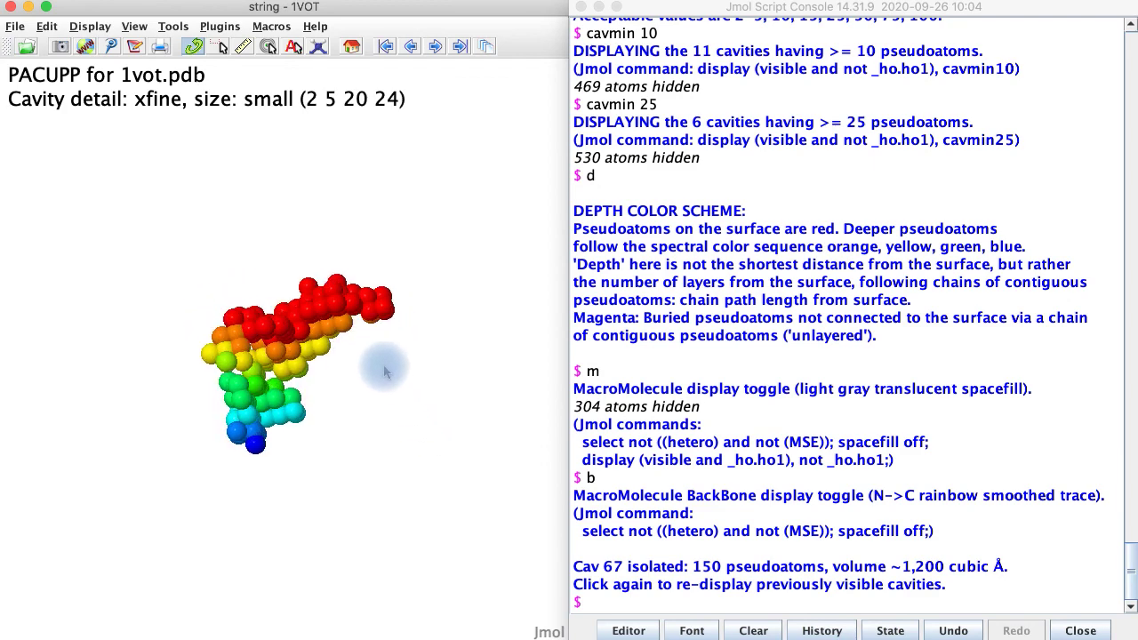
- Toggle the previously visible cavities back on and isolate the same deep cavity again
{"action": "left_click", "coordinate": [342, 308]}
{"action": "left_click_drag", "start_coordinate": [346, 310], "coordinate": [450, 493]}
{"action": "left_click", "coordinate": [271, 341]}
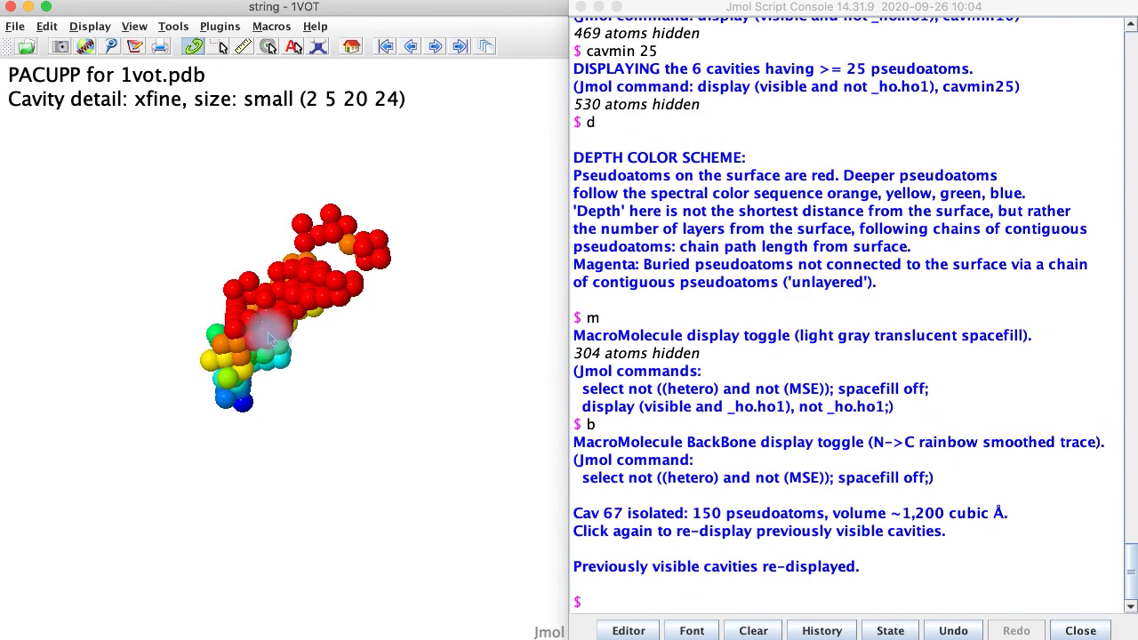
{"action": "left_click", "coordinate": [275, 350]}
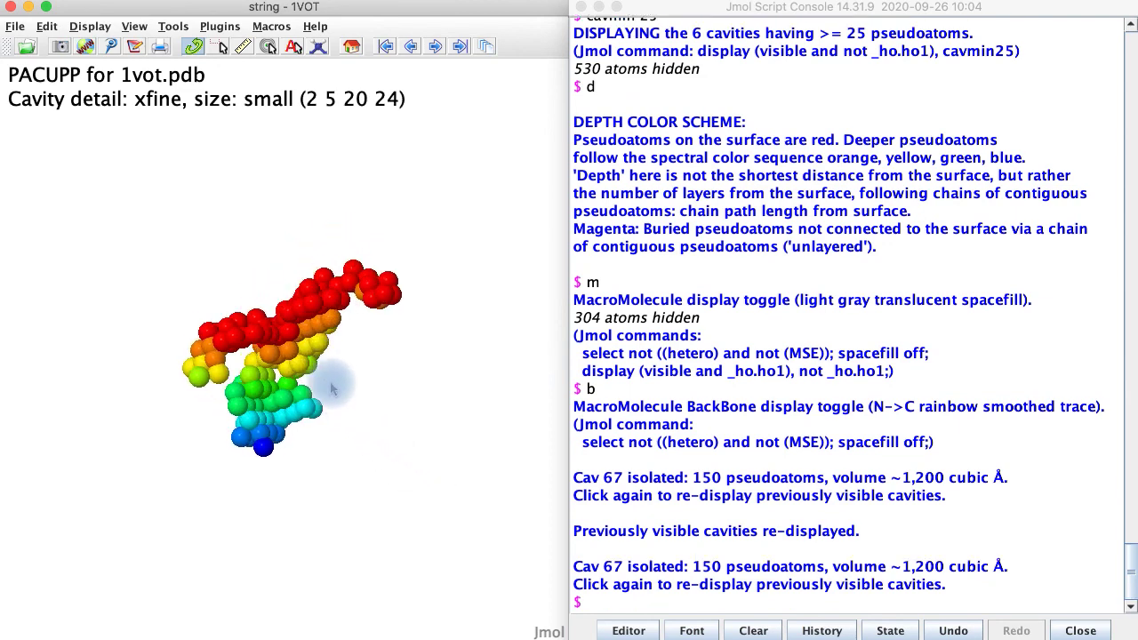
- Rotate isolated cavity 67 to examine its depth layers from the red surface openings to the blue bottom
{"action": "left_click_drag", "start_coordinate": [338, 372], "coordinate": [397, 403]}
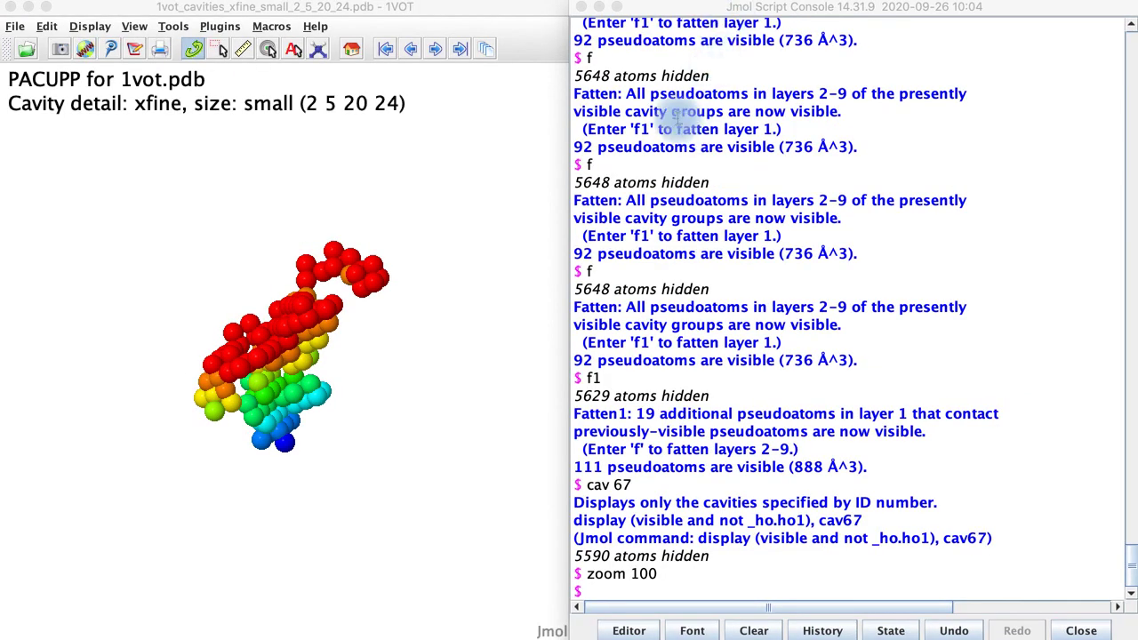
{"action": "left_click_drag", "start_coordinate": [462, 475], "coordinate": [374, 412]}
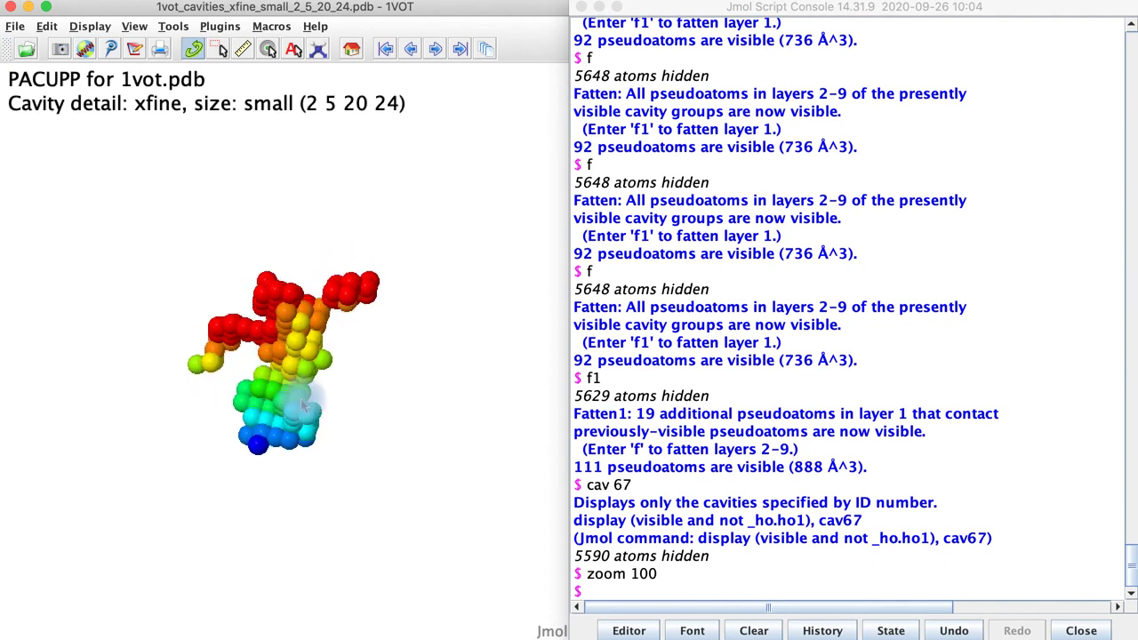
{"action": "left_click_drag", "start_coordinate": [342, 447], "coordinate": [377, 406]}
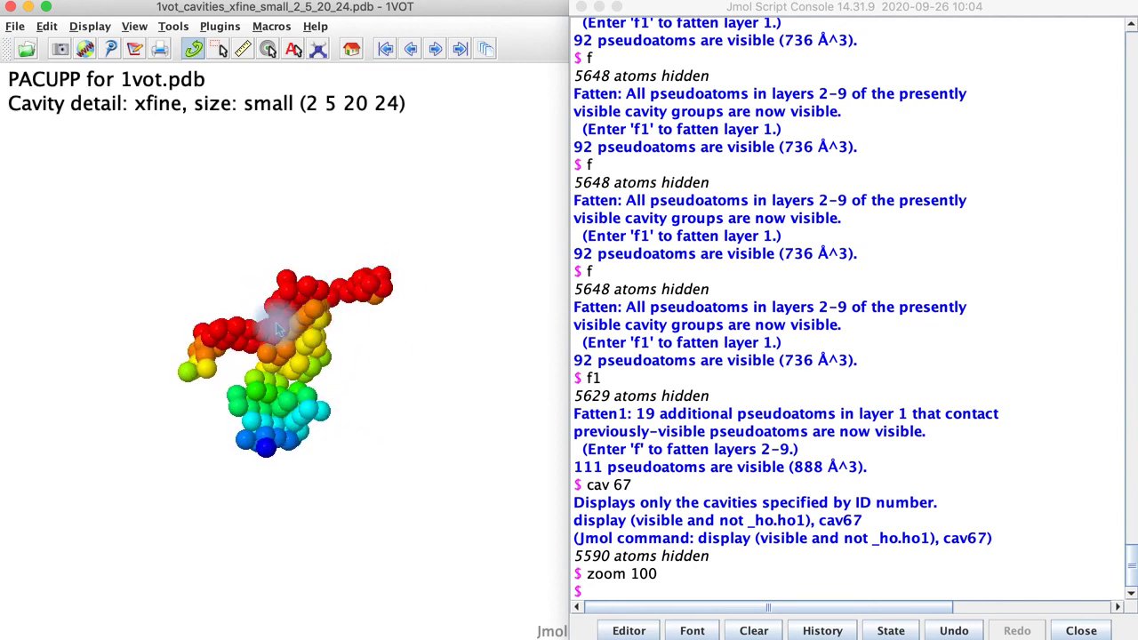
{"action": "left_click_drag", "start_coordinate": [396, 345], "coordinate": [362, 399]}
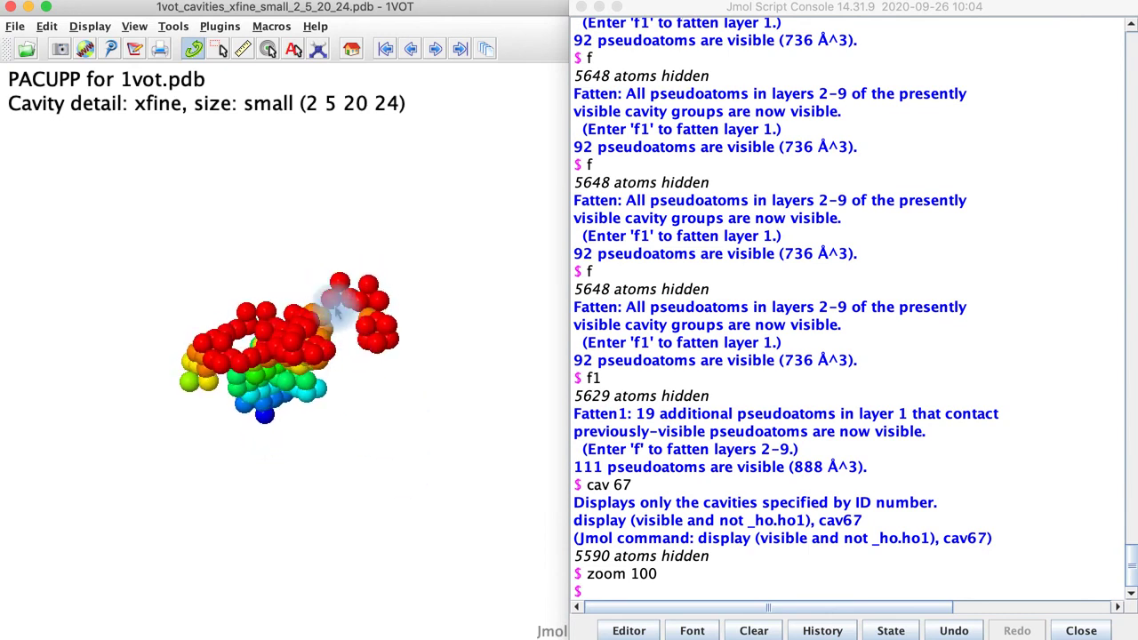
{"action": "left_click_drag", "start_coordinate": [376, 482], "coordinate": [449, 371]}
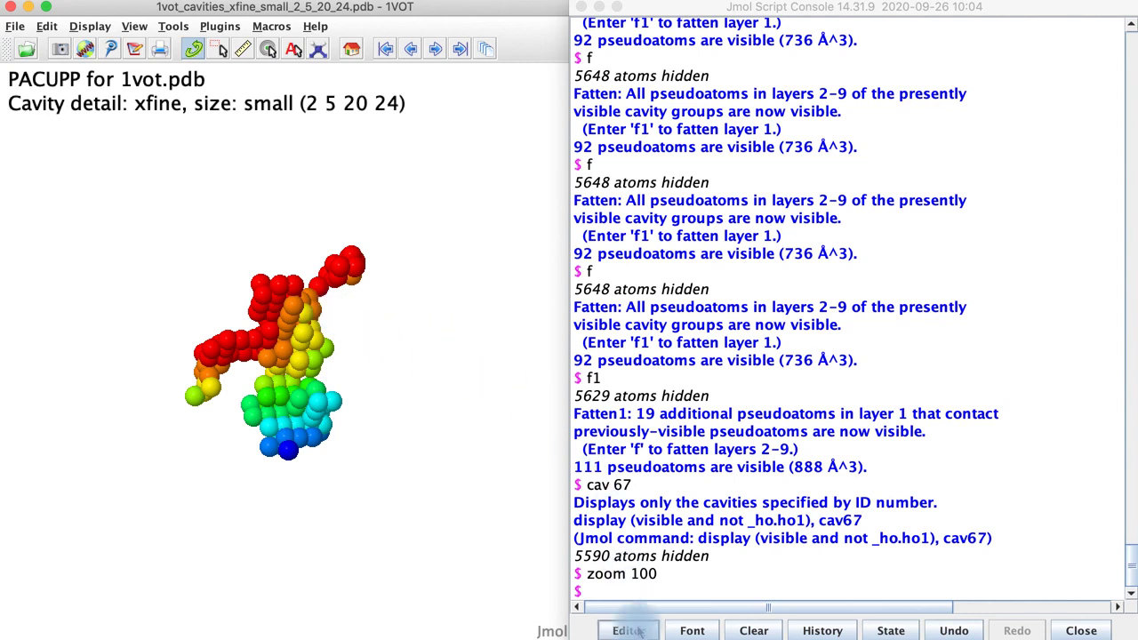
- Open the view choices with the console command "v" and restore the Initial view of all cavities
{"action": "left_click", "coordinate": [616, 590]}
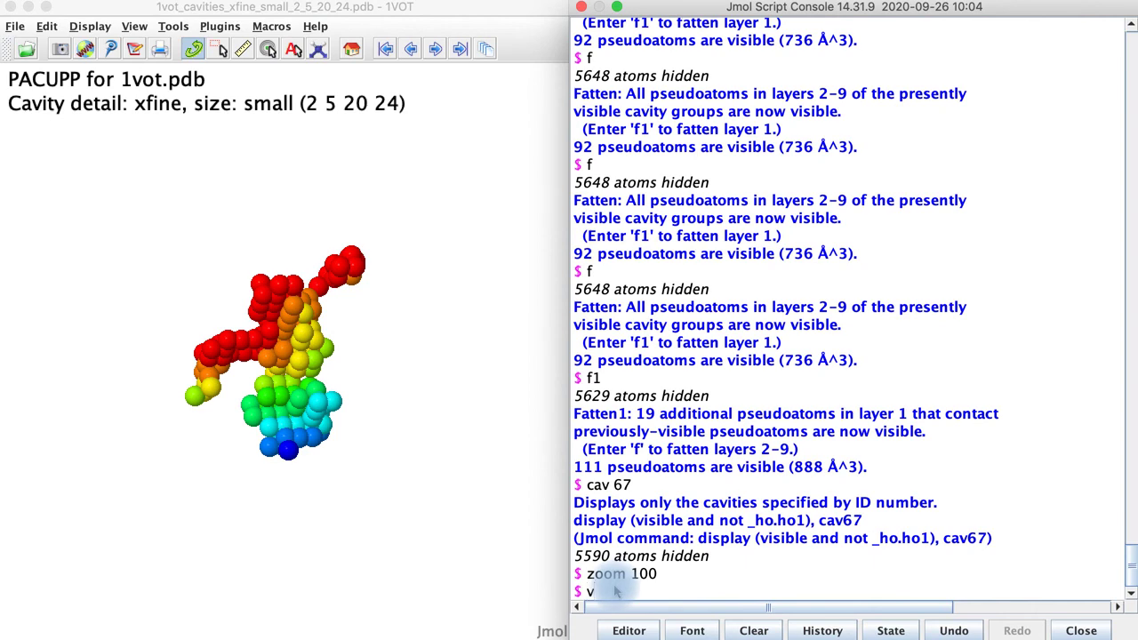
{"action": "type", "text": "v"}
{"action": "key", "text": "Return"}
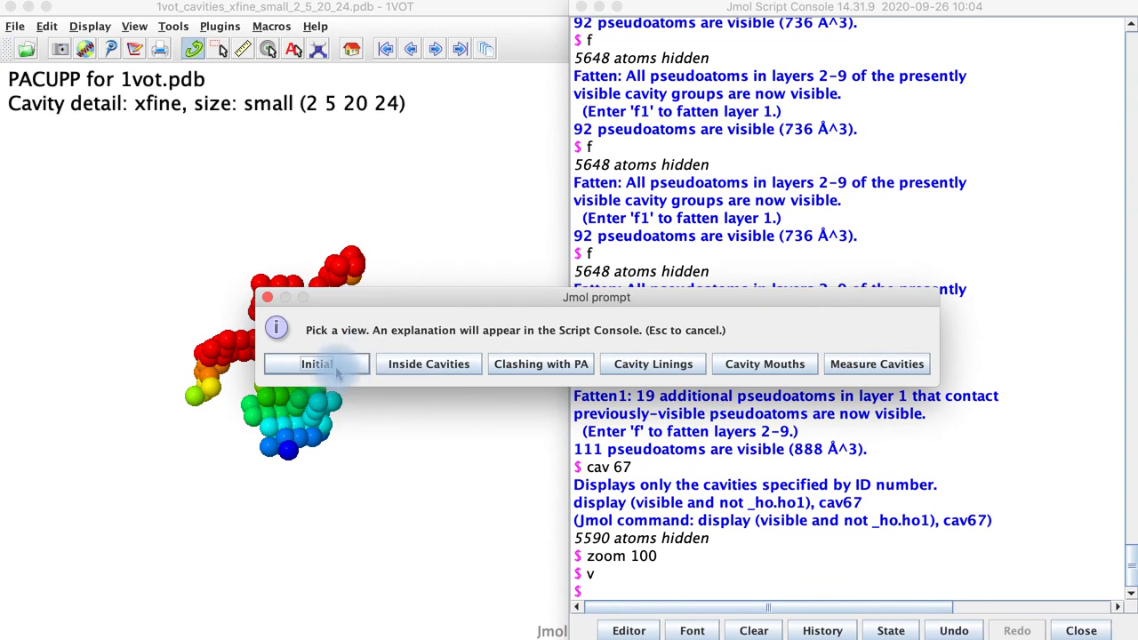
{"action": "left_click", "coordinate": [337, 373]}
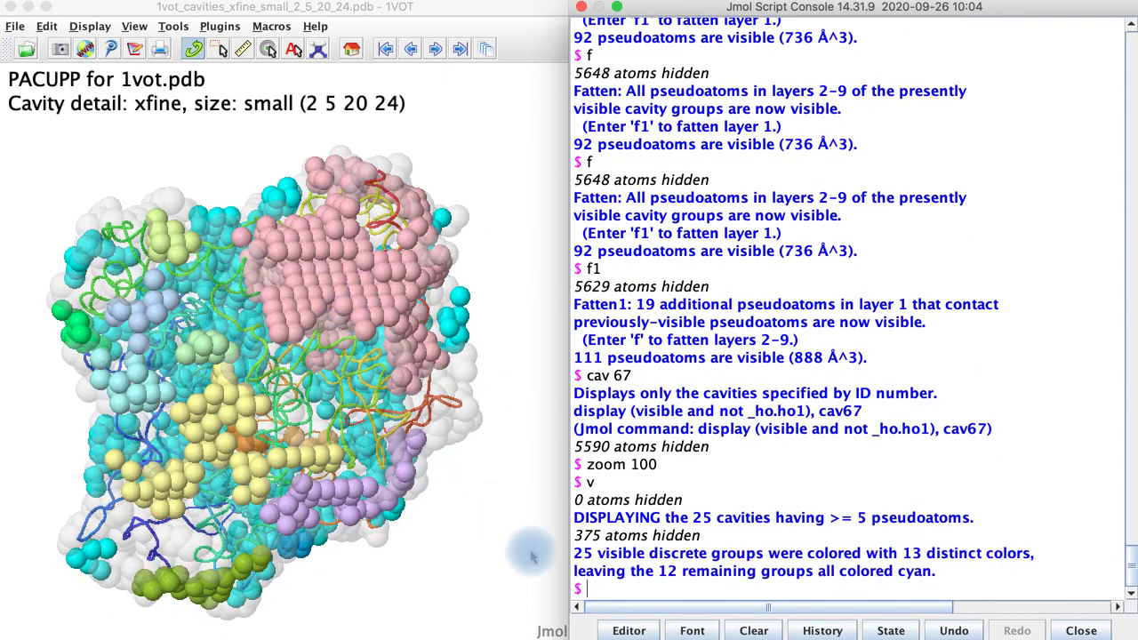
- Hide the macromolecule's translucent spheres with the console command "m" and its backbone trace with "b" in the restored view
{"action": "type", "text": "m"}
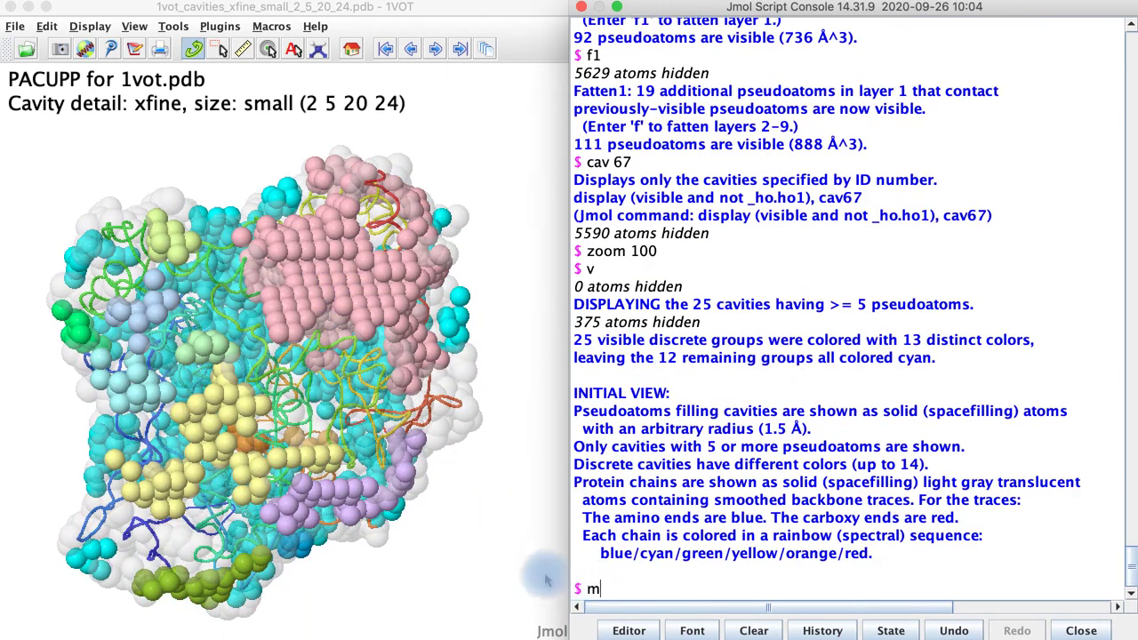
{"action": "key", "text": "Return"}
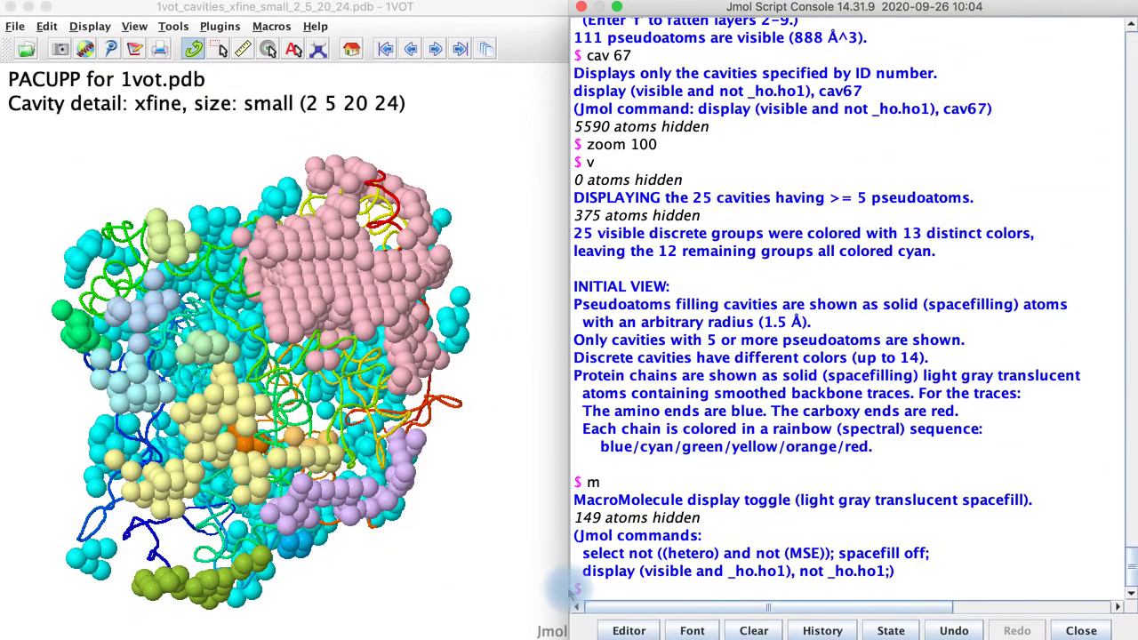
{"action": "type", "text": "b"}
{"action": "key", "text": "Return"}
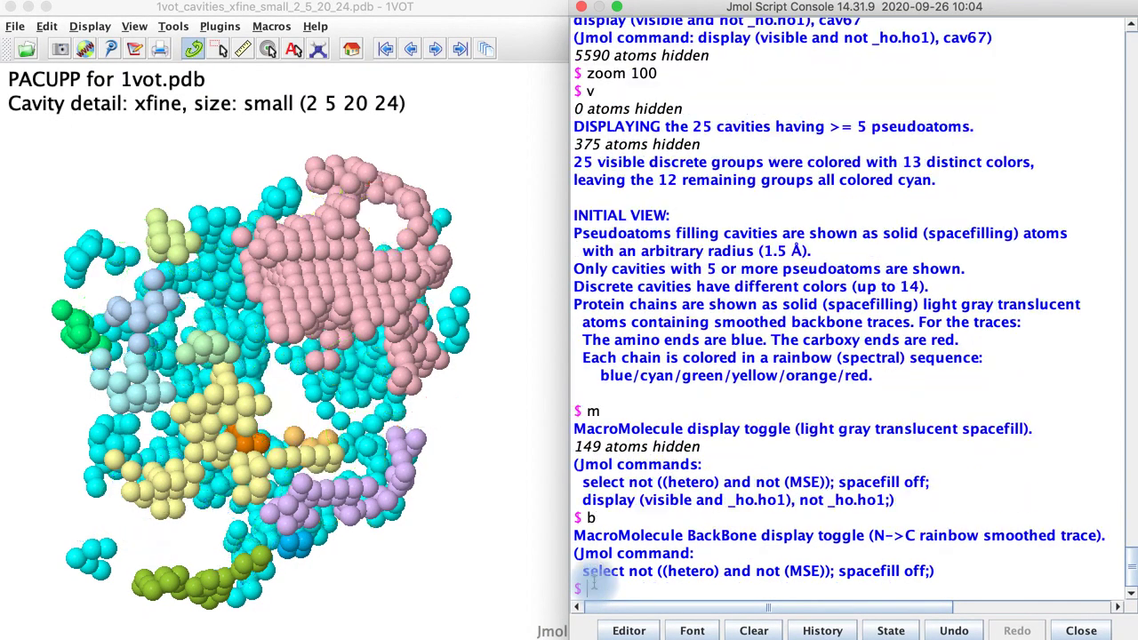
- Color the cavity pseudoatoms by depth with the console command "d" and rotate the model to expose the blue layers
{"action": "type", "text": "d"}
{"action": "key", "text": "Return"}
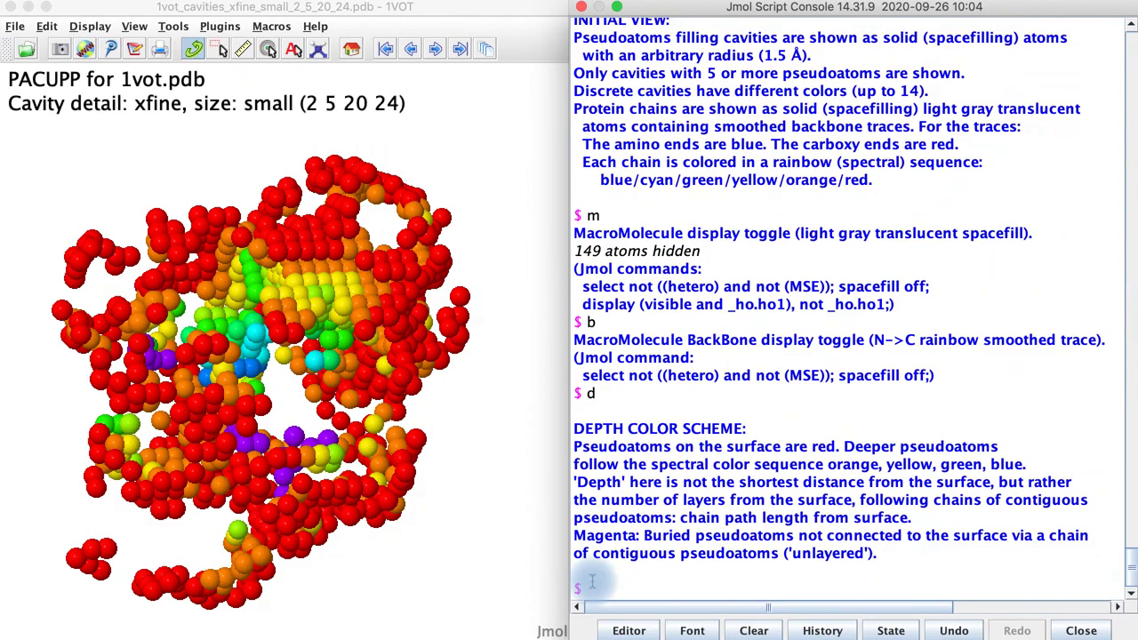
{"action": "left_click_drag", "start_coordinate": [381, 375], "coordinate": [364, 337]}
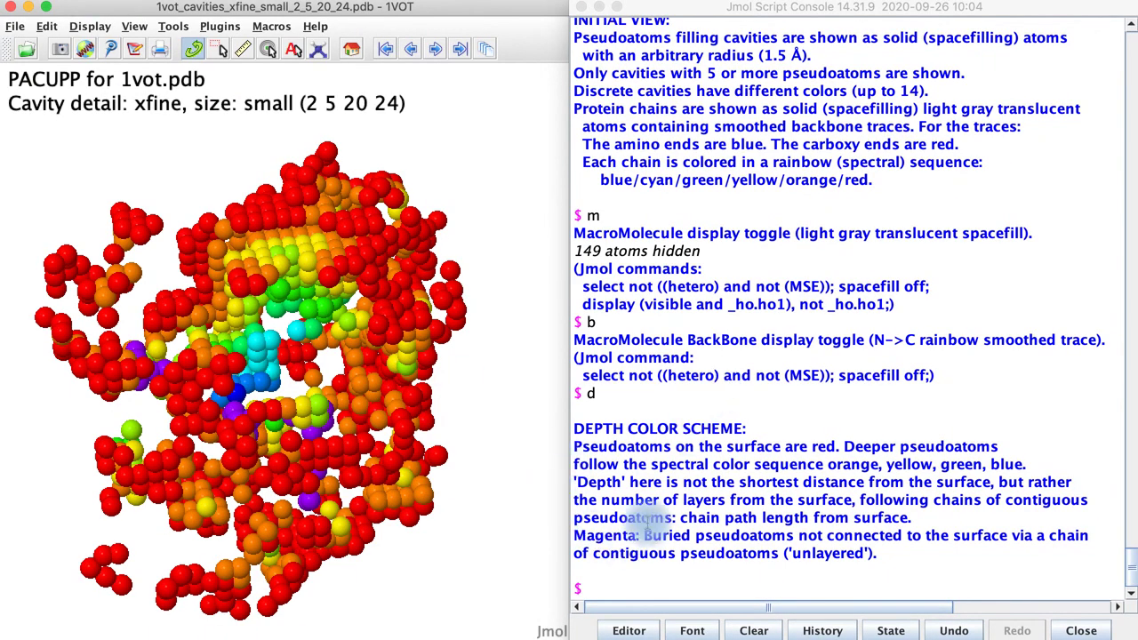
- Peel off the outermost pseudoatom layer with the console command "p" and rotate the model to inspect the layers beneath
{"action": "left_click", "coordinate": [638, 600]}
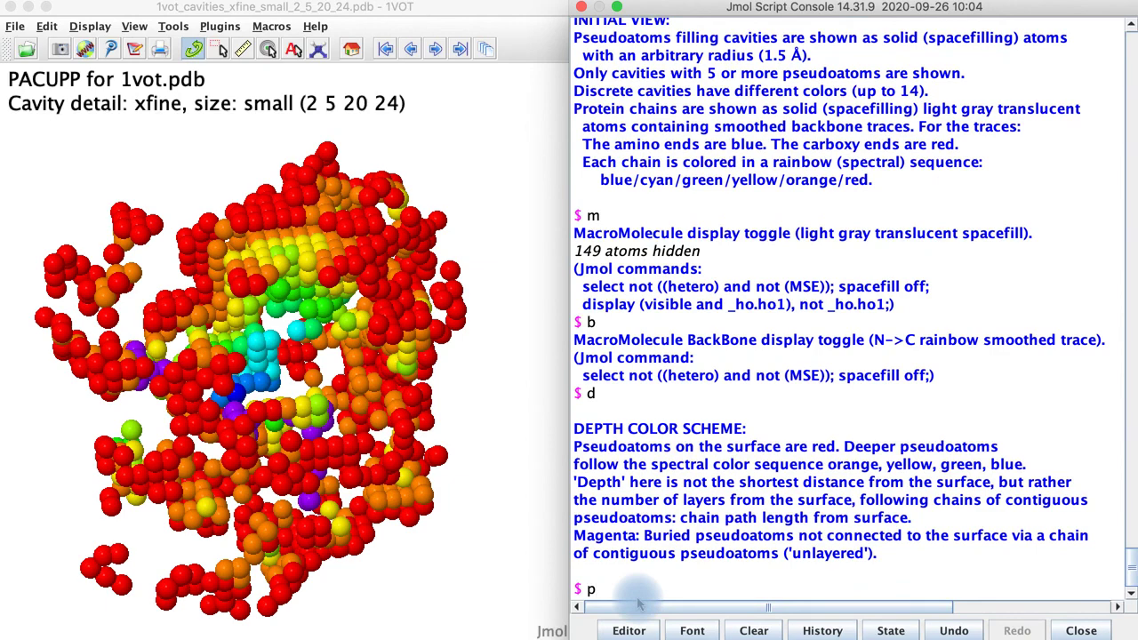
{"action": "type", "text": "p"}
{"action": "key", "text": "Return"}
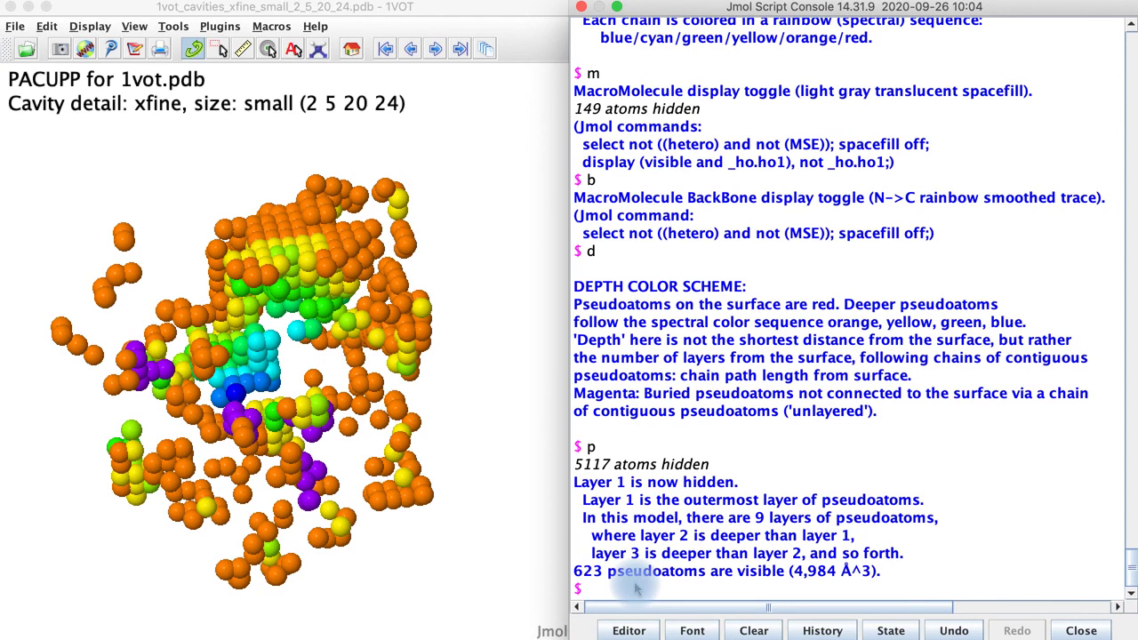
{"action": "left_click_drag", "start_coordinate": [306, 444], "coordinate": [236, 455]}
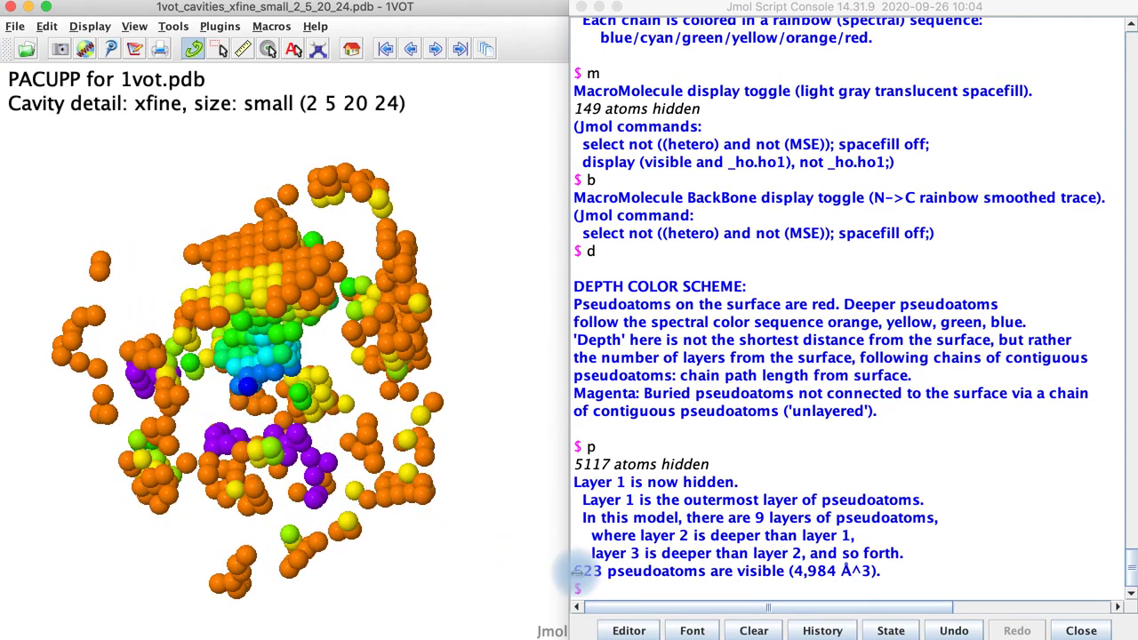
- Peel off pseudoatom layers 2 through 6 one at a time by repeating the console command "p"
{"action": "left_click", "coordinate": [600, 588]}
{"action": "type", "text": "p"}
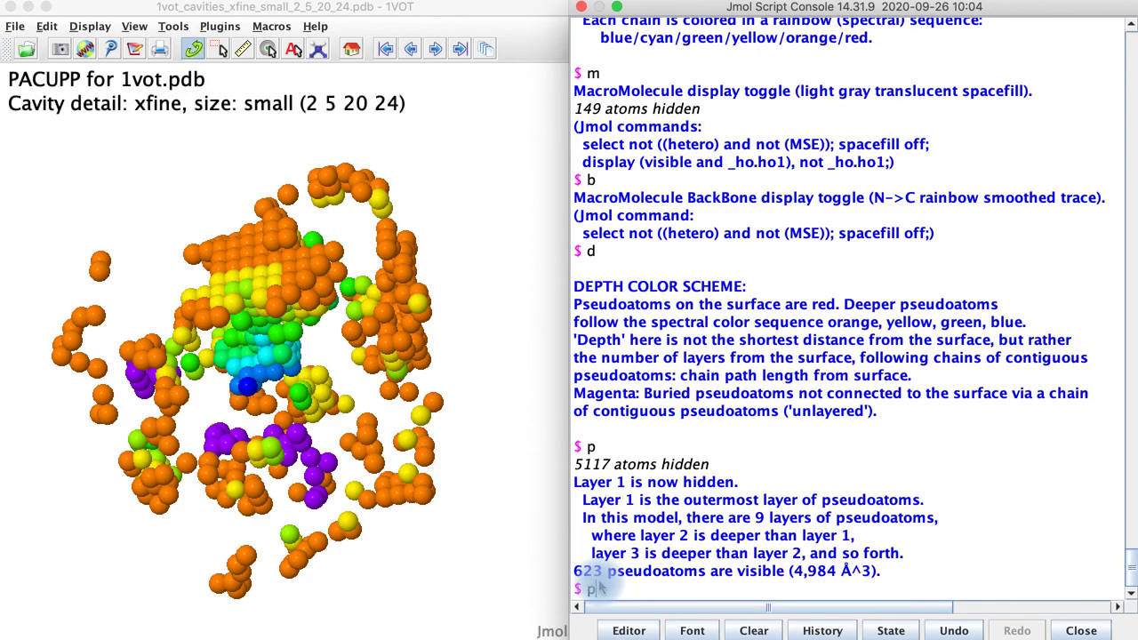
{"action": "key", "text": "Return"}
{"action": "type", "text": "p"}
{"action": "key", "text": "Return"}
{"action": "type", "text": "p"}
{"action": "key", "text": "Return"}
{"action": "type", "text": "p"}
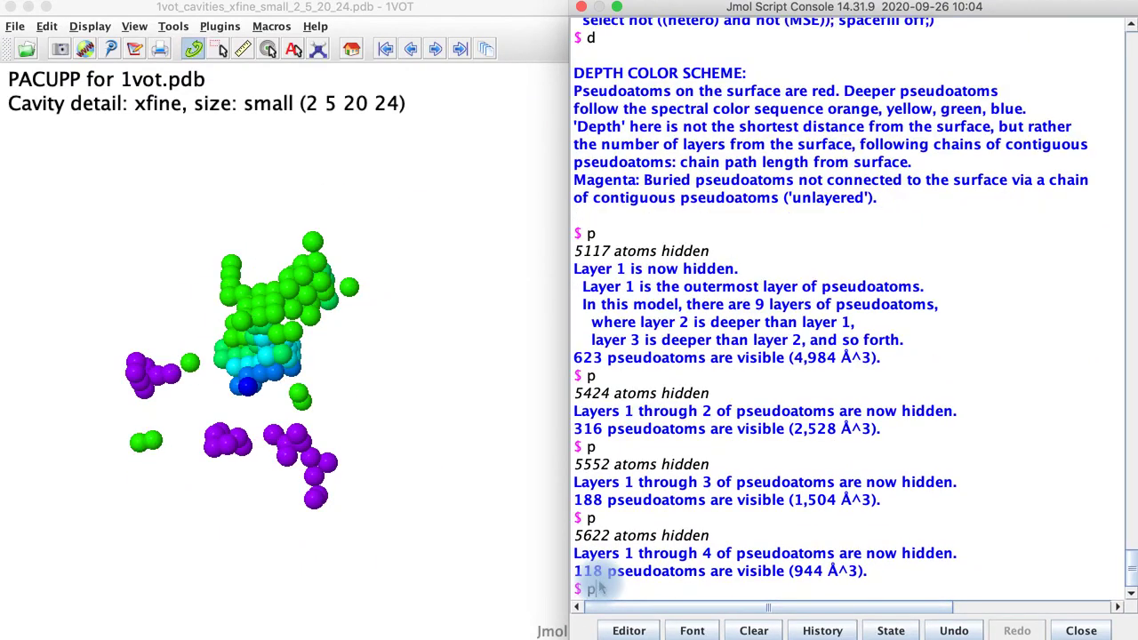
{"action": "key", "text": "Return"}
{"action": "type", "text": "p"}
{"action": "key", "text": "Return"}
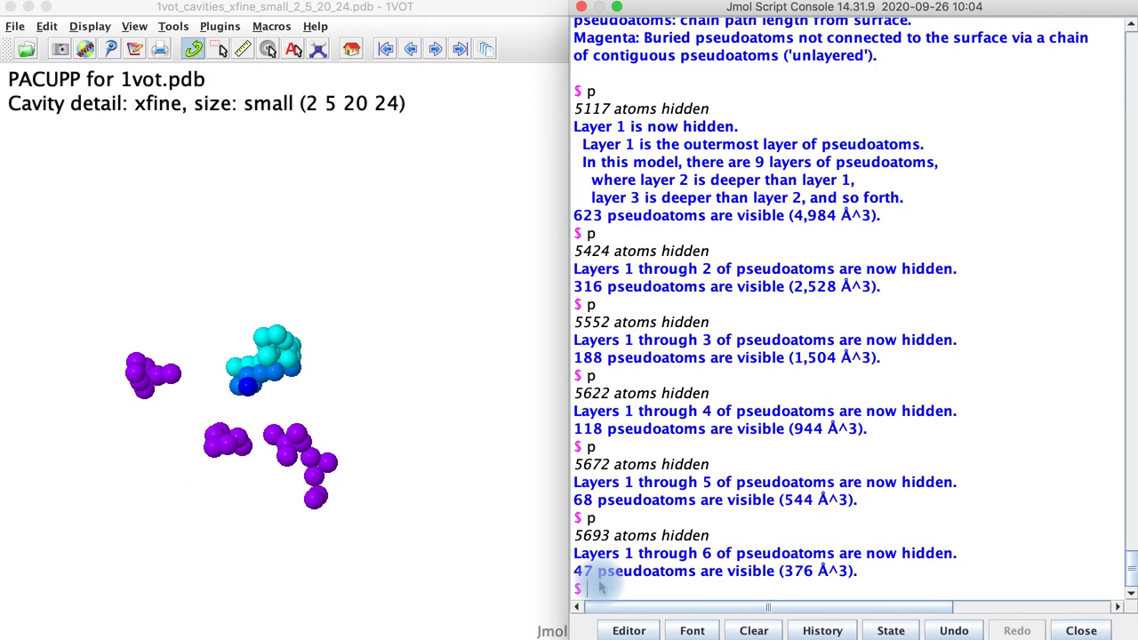
- Peel off layer 7 with "p" and rotate the model to view the deepest blue pseudoatoms beside the magenta buried ones
{"action": "left_click", "coordinate": [444, 488]}
{"action": "left_click_drag", "start_coordinate": [445, 489], "coordinate": [436, 532]}
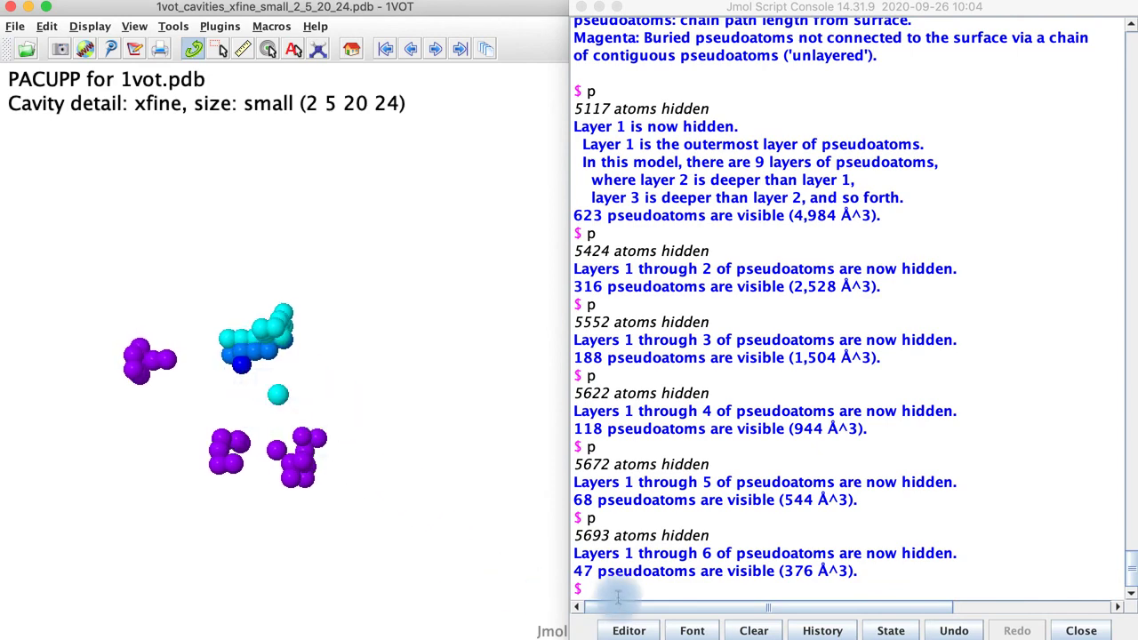
{"action": "left_click", "coordinate": [621, 593]}
{"action": "type", "text": "p"}
{"action": "key", "text": "Return"}
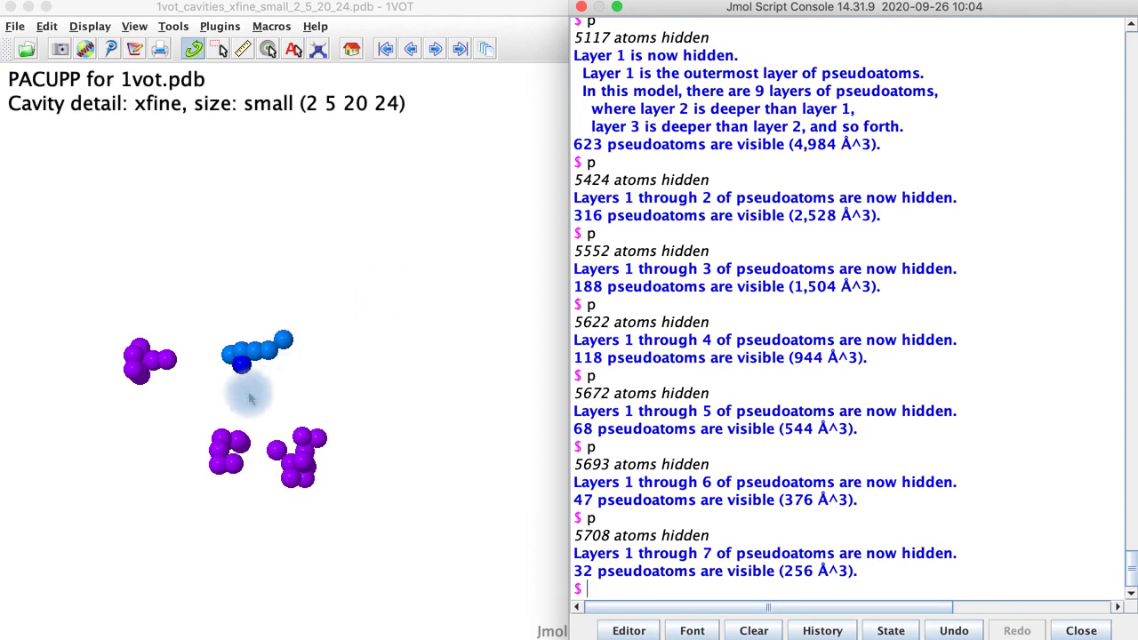
{"action": "left_click_drag", "start_coordinate": [249, 398], "coordinate": [254, 441]}
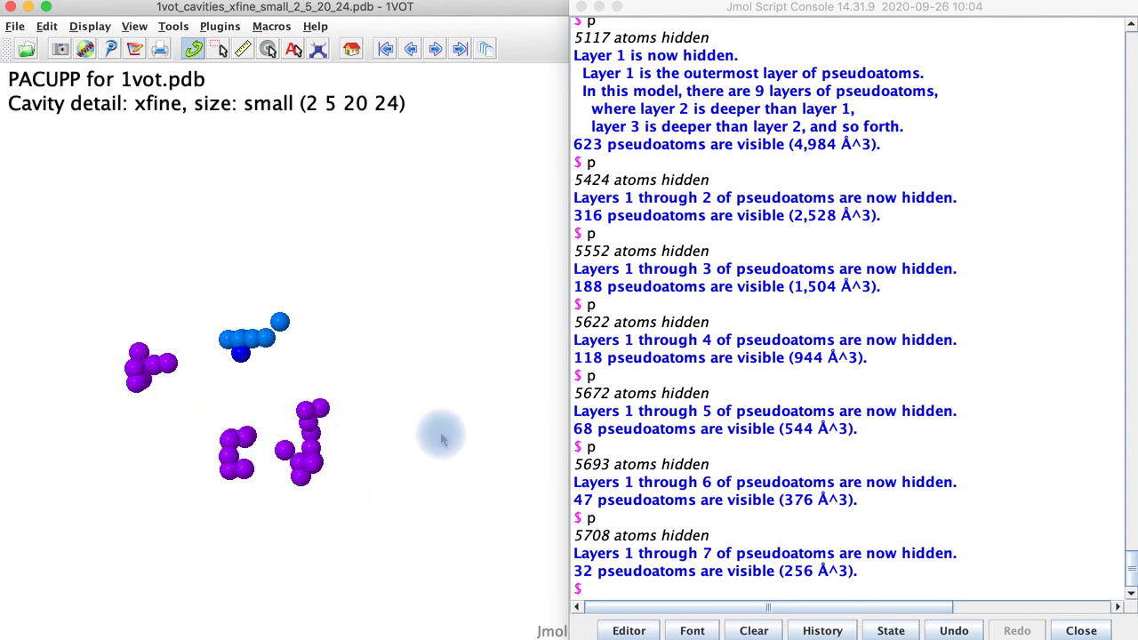
- Hide the buried, unlayered pseudoatoms using the console command "bu" and rotate the remaining deep blue cluster
{"action": "left_click", "coordinate": [622, 594]}
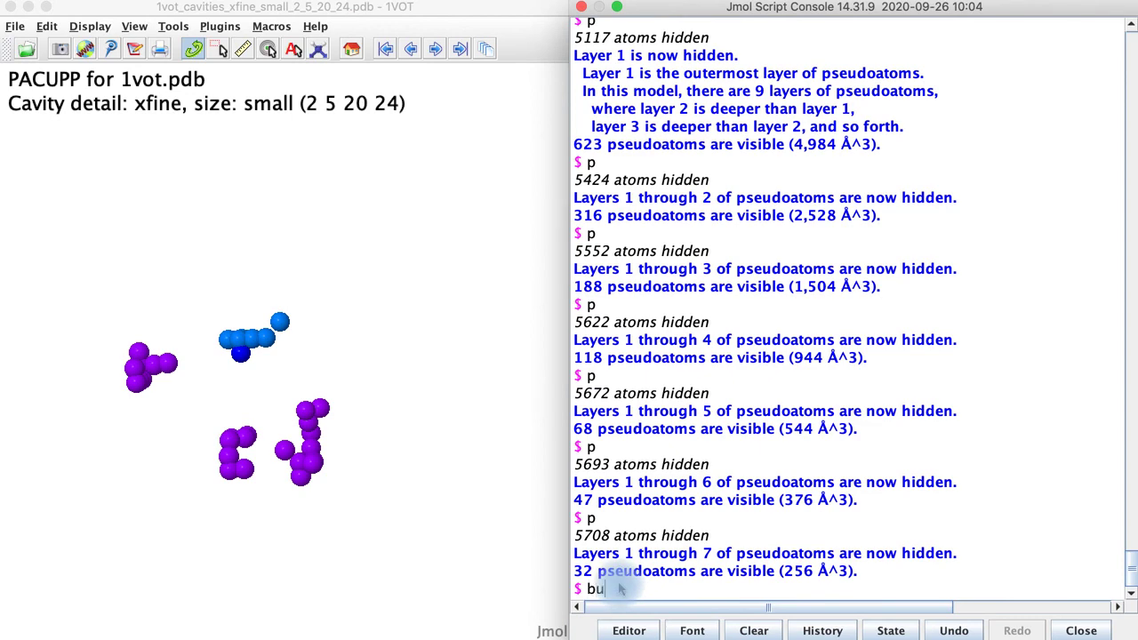
{"action": "type", "text": "bu"}
{"action": "key", "text": "Return"}
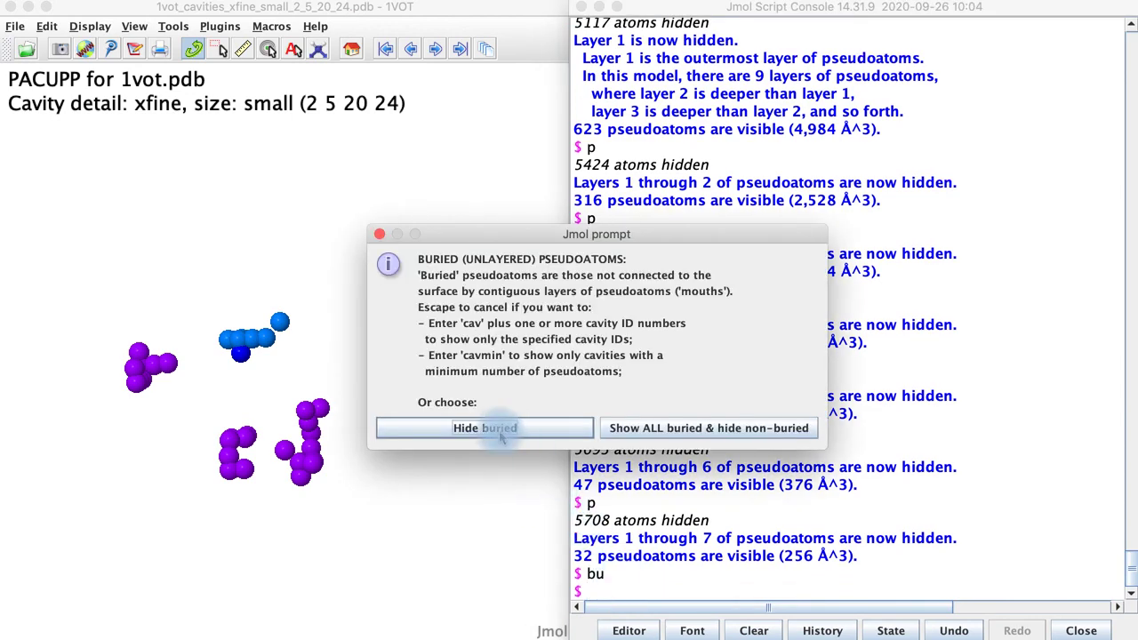
{"action": "left_click", "coordinate": [501, 435]}
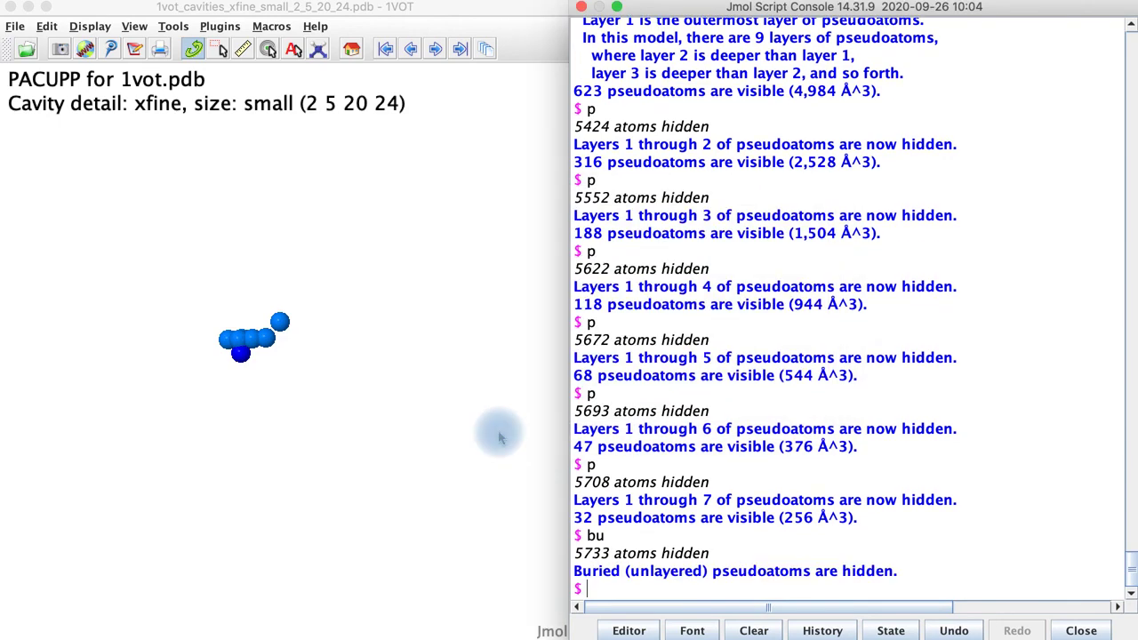
{"action": "left_click_drag", "start_coordinate": [394, 455], "coordinate": [439, 478]}
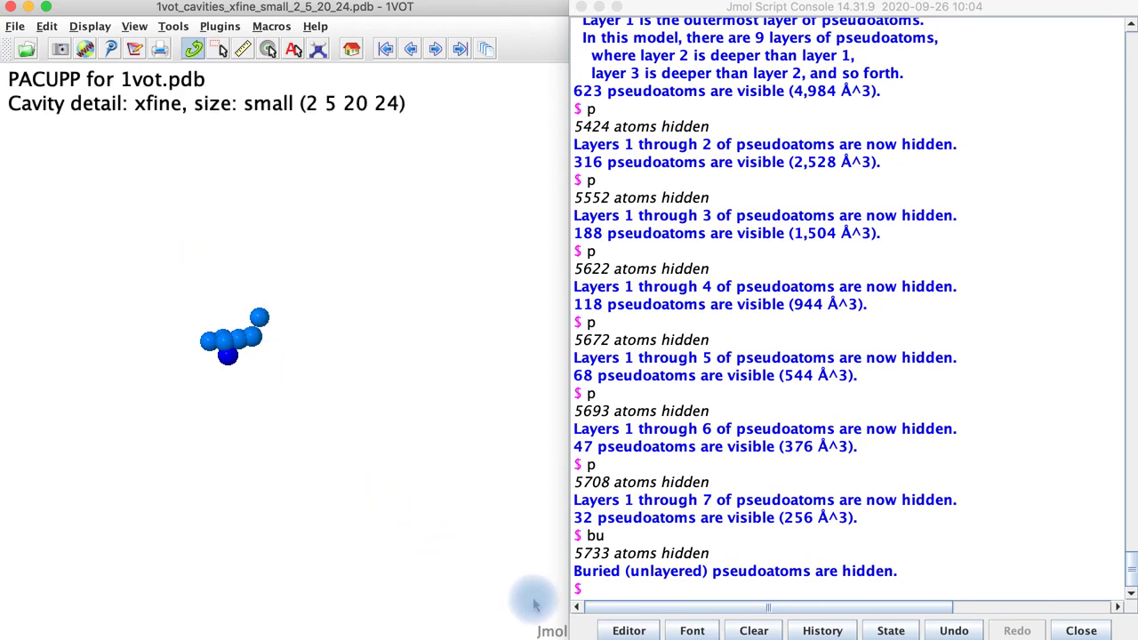
- Grow the deep blue cluster outward one layer at a time, from layer 7 to layer 1, by repeating the console command "e"
{"action": "left_click", "coordinate": [624, 591]}
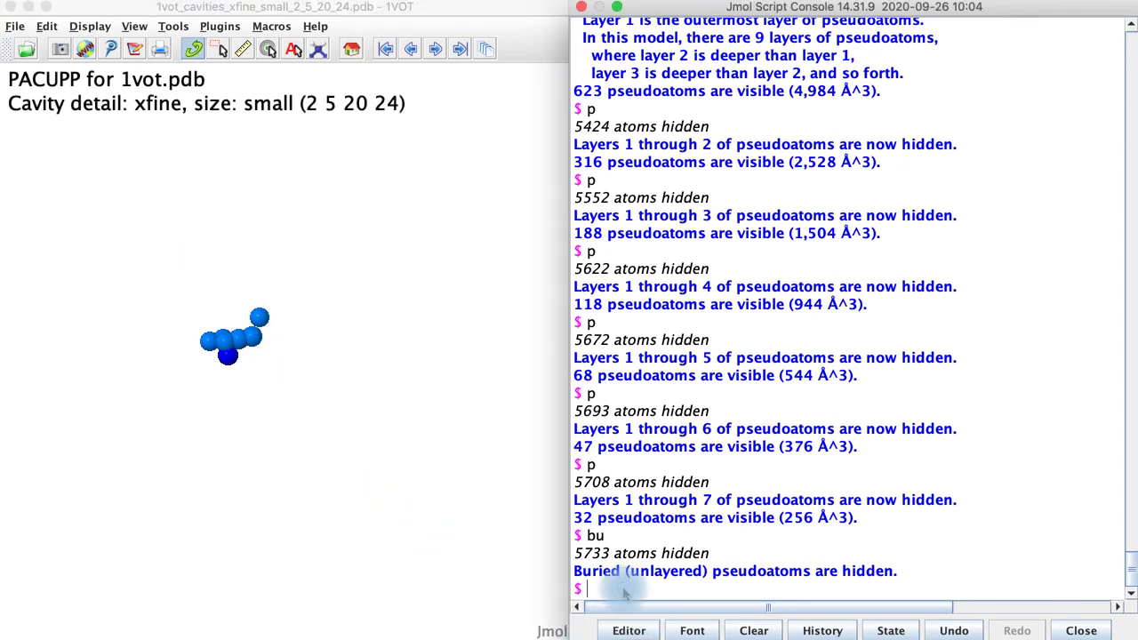
{"action": "type", "text": "e"}
{"action": "key", "text": "Return"}
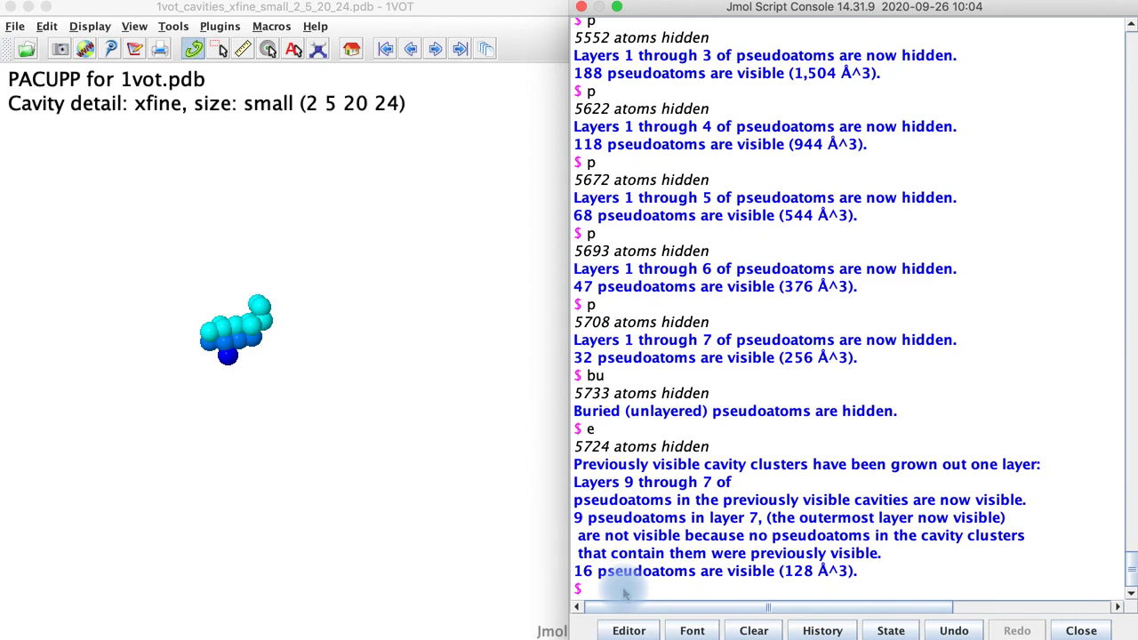
{"action": "type", "text": "e"}
{"action": "key", "text": "Return"}
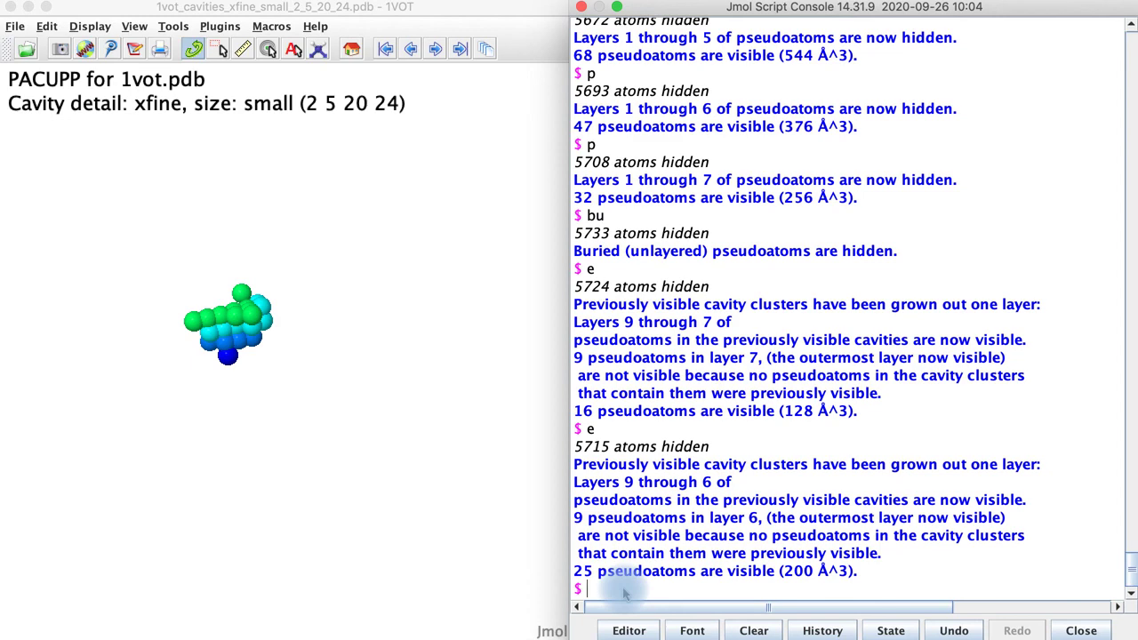
{"action": "type", "text": "e"}
{"action": "key", "text": "Return"}
{"action": "type", "text": "e"}
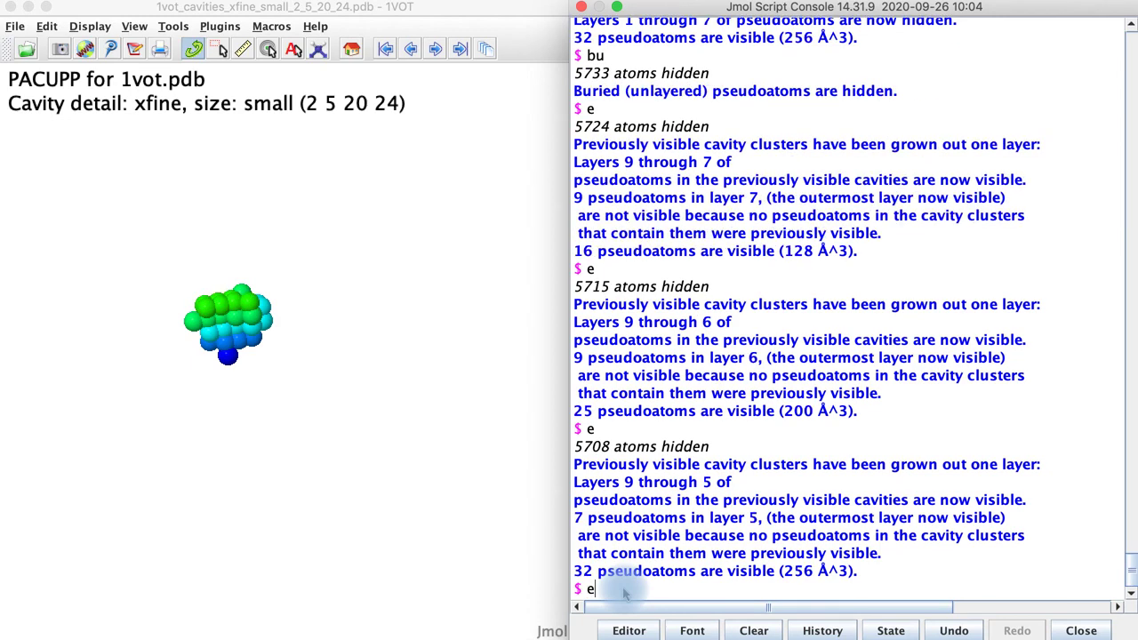
{"action": "key", "text": "Return"}
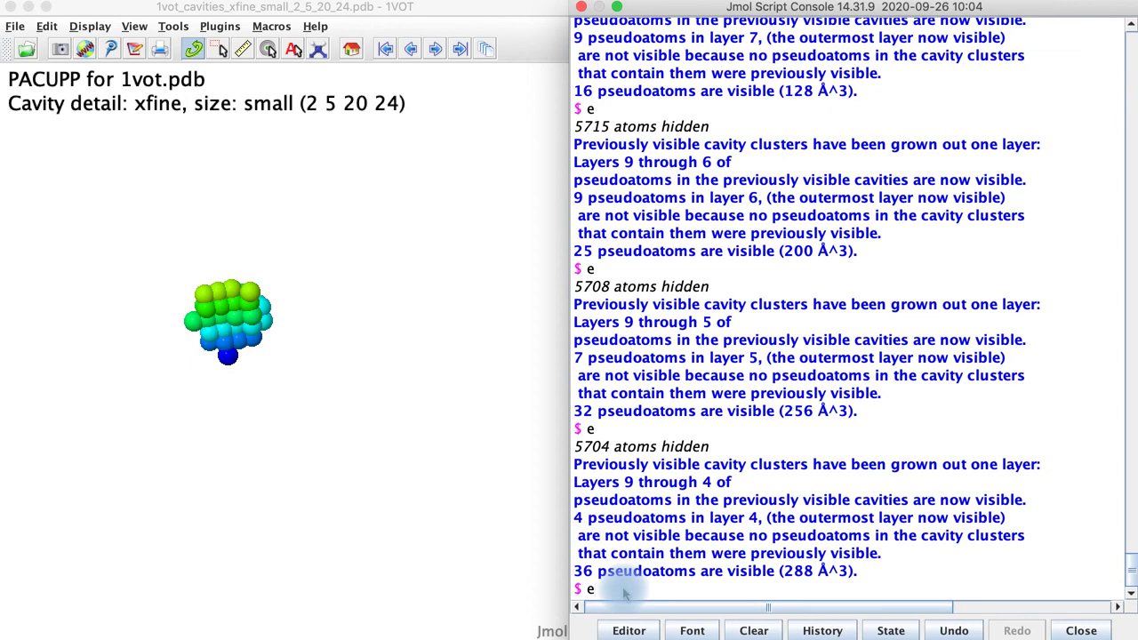
{"action": "type", "text": "e"}
{"action": "key", "text": "Return"}
{"action": "type", "text": "e"}
{"action": "key", "text": "Return"}
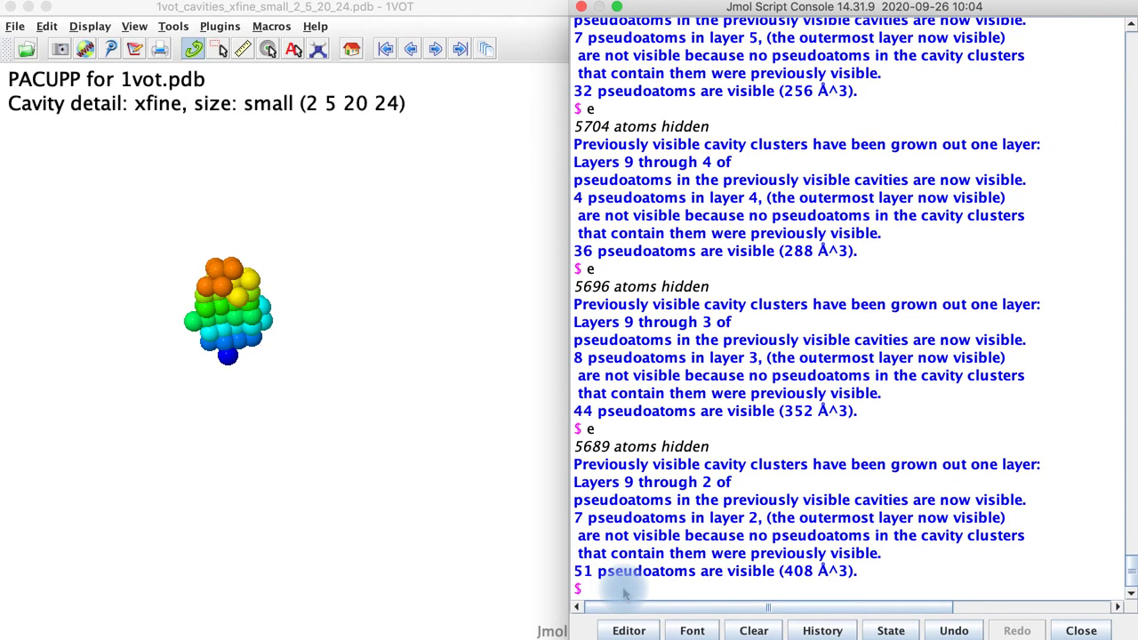
{"action": "type", "text": "e"}
{"action": "key", "text": "Return"}
{"action": "type", "text": "e"}
{"action": "key", "text": "Return"}
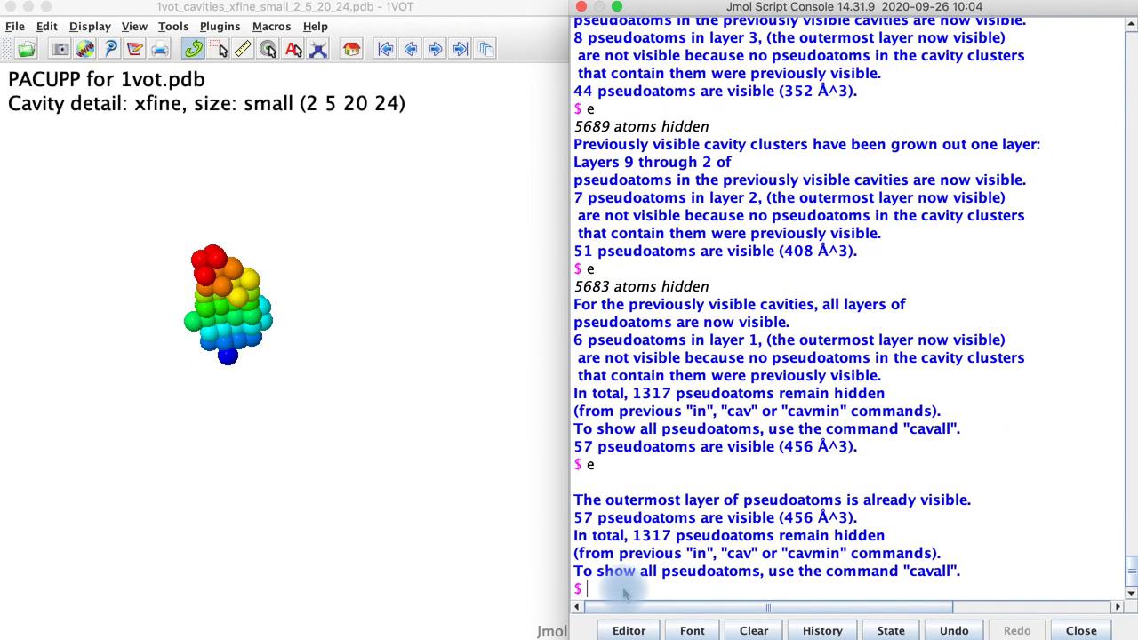